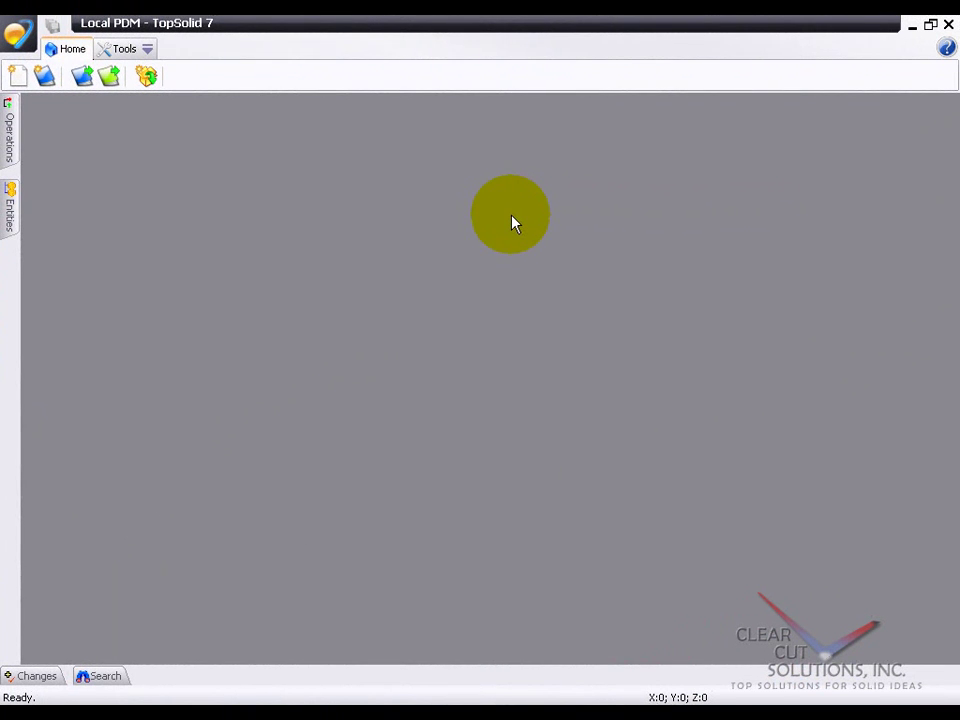
Create a blank-template project named 'Demonstration' in Vault 1
left_click(43, 84)
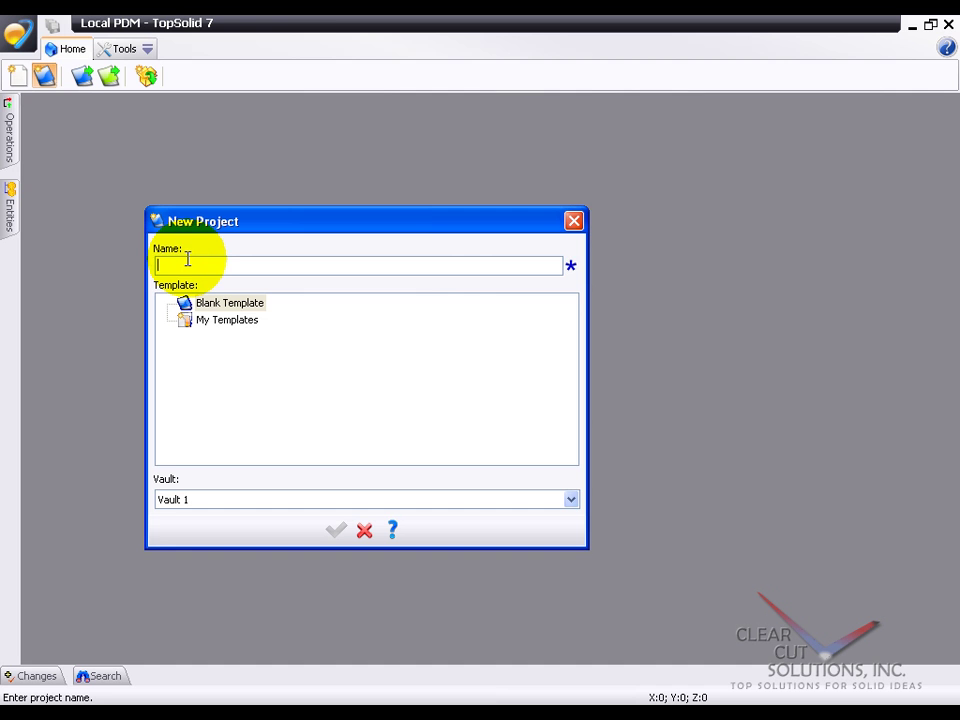
type("Demonstration")
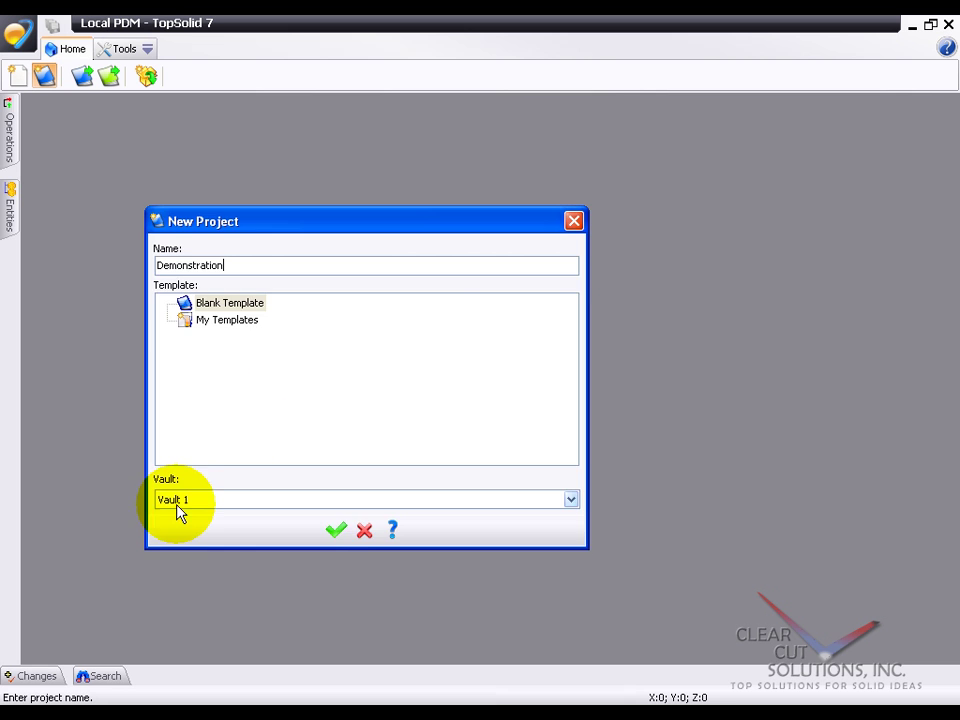
left_click(338, 530)
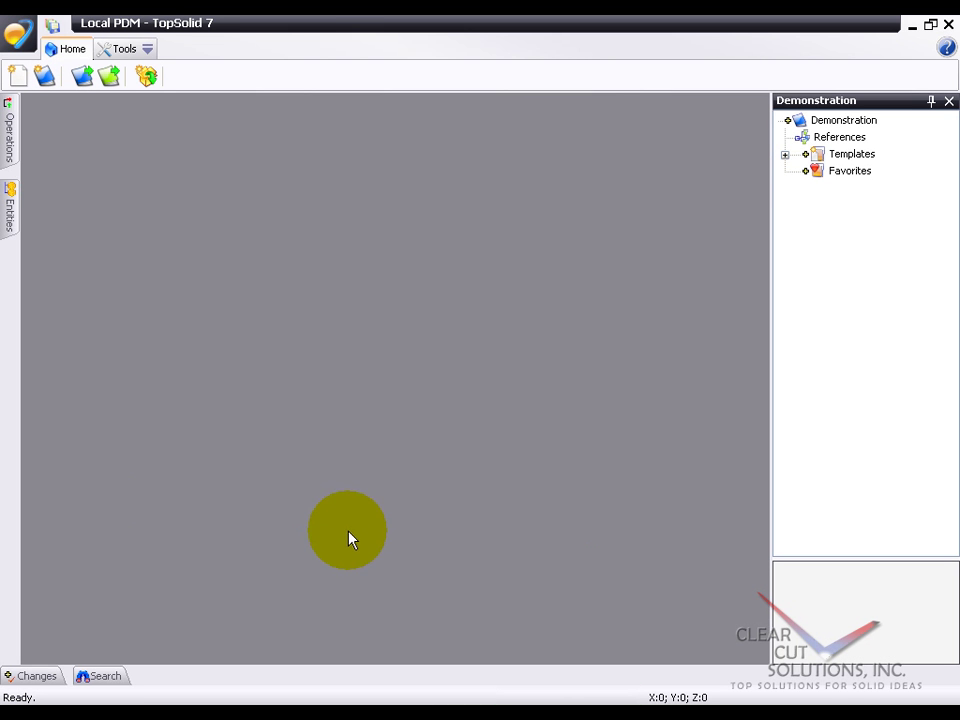
Browse the Advanced and Special document types, then create a Common Part document (Part 17719)
right_click(828, 121)
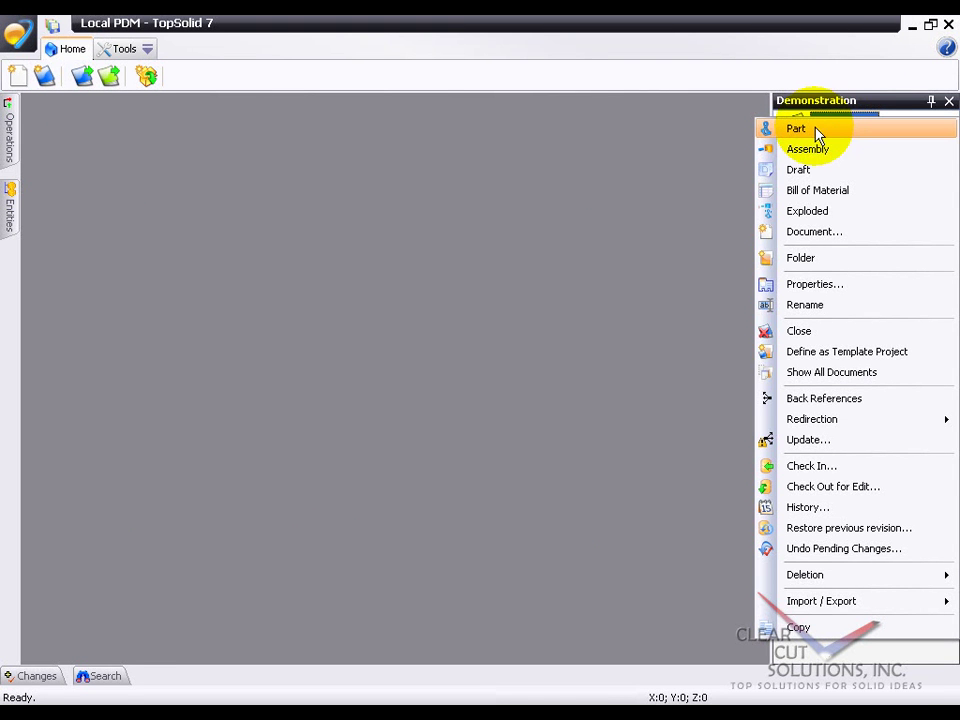
left_click(671, 161)
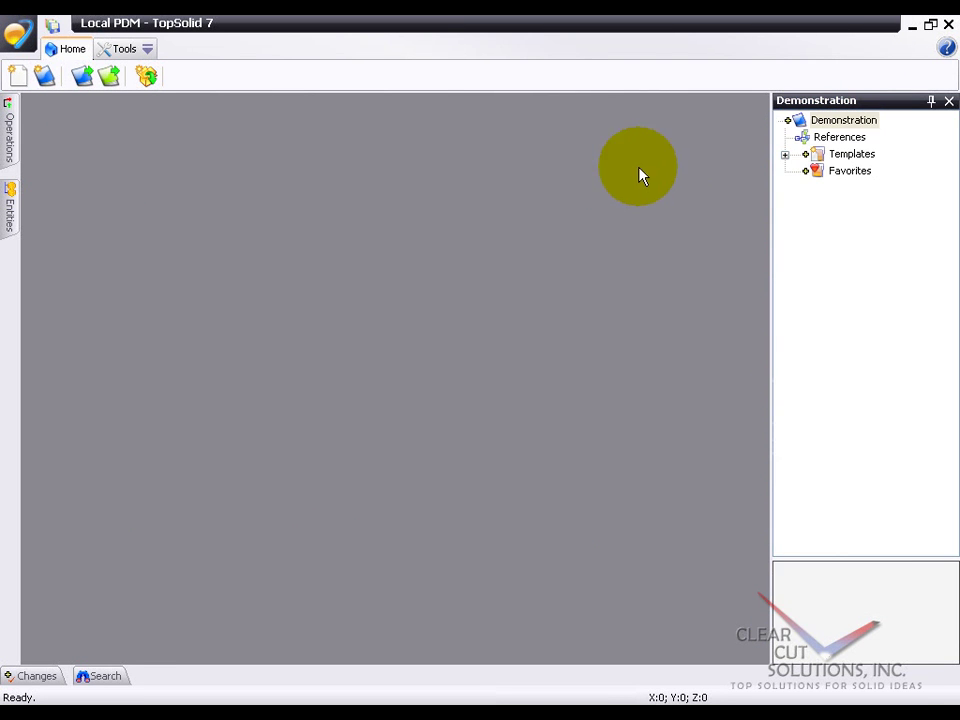
left_click(18, 77)
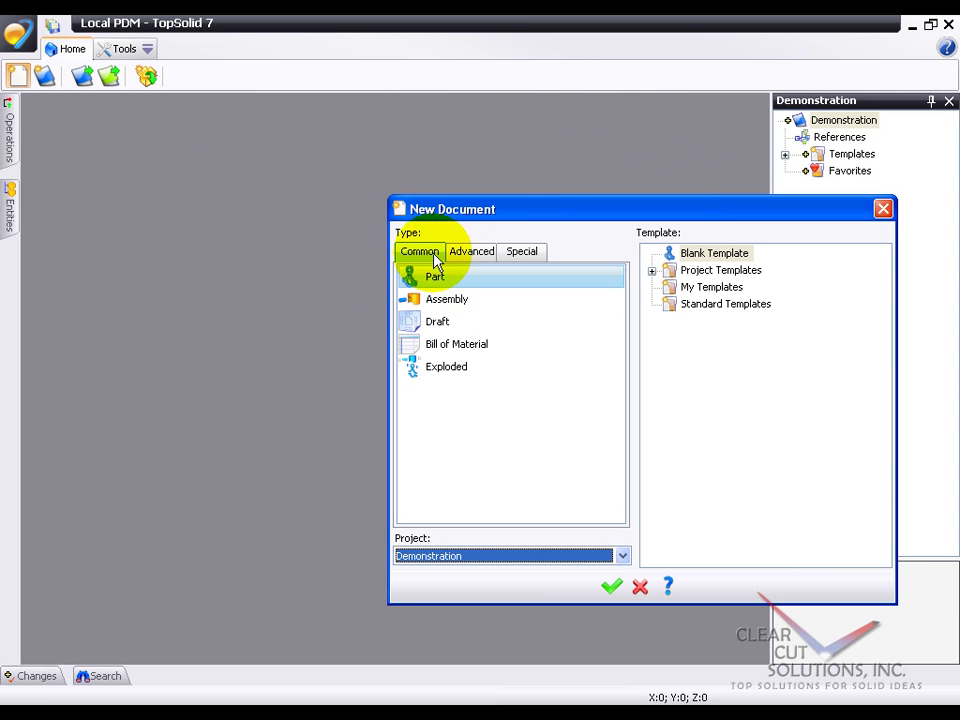
left_click(473, 255)
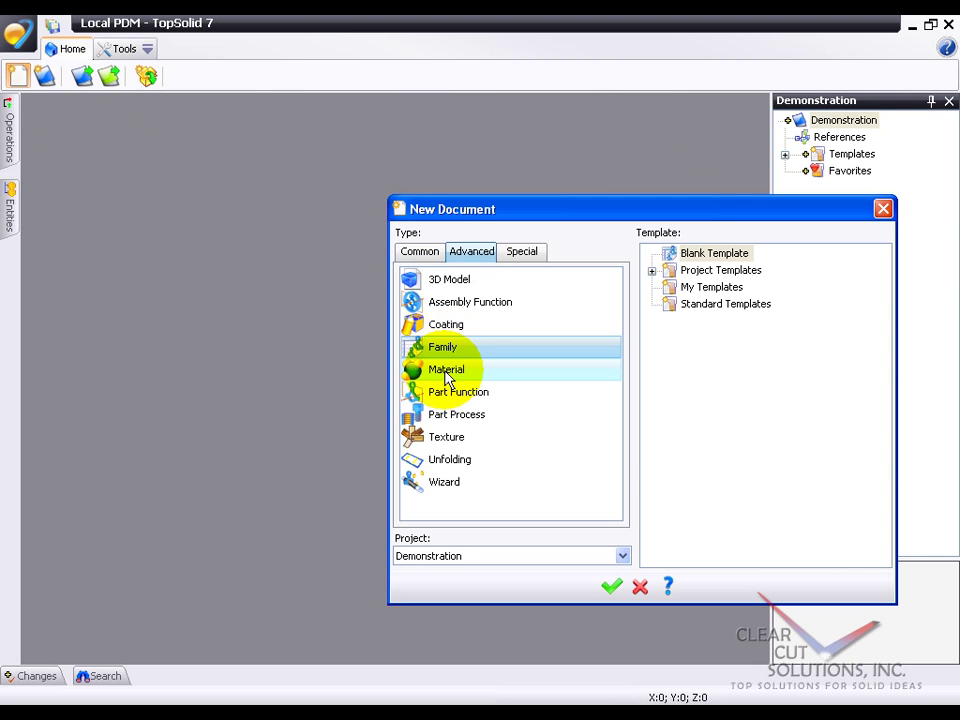
left_click(521, 258)
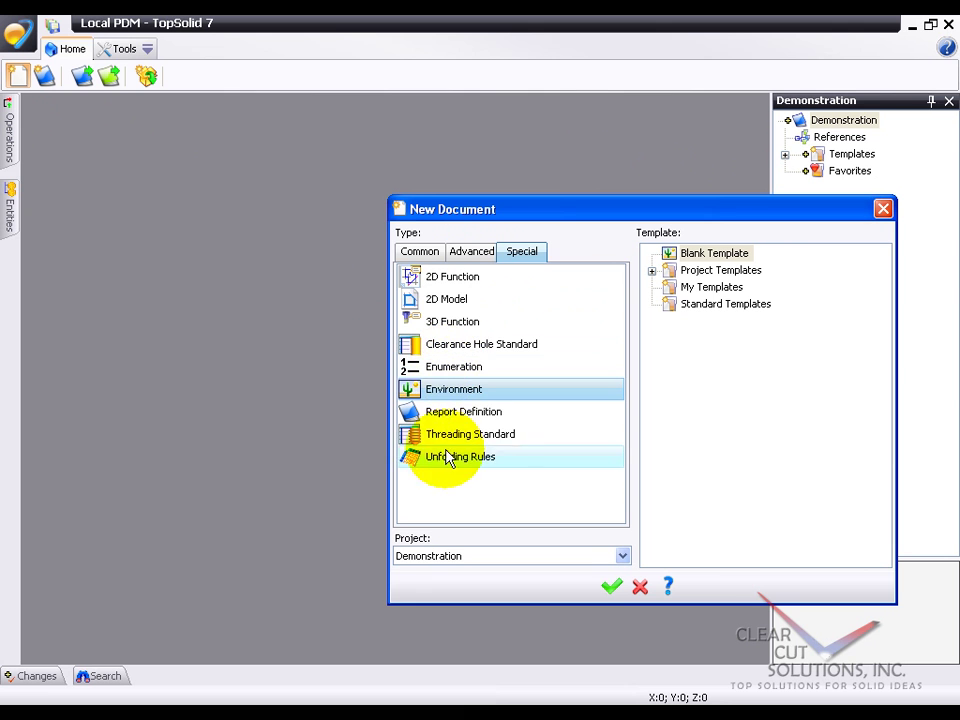
left_click(413, 258)
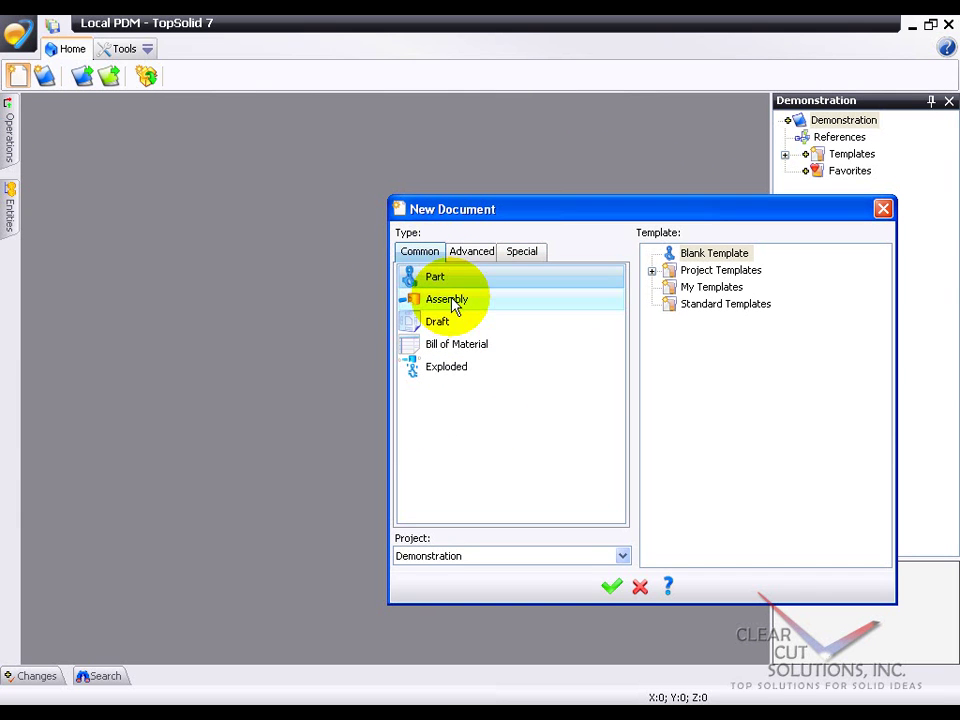
left_click(614, 589)
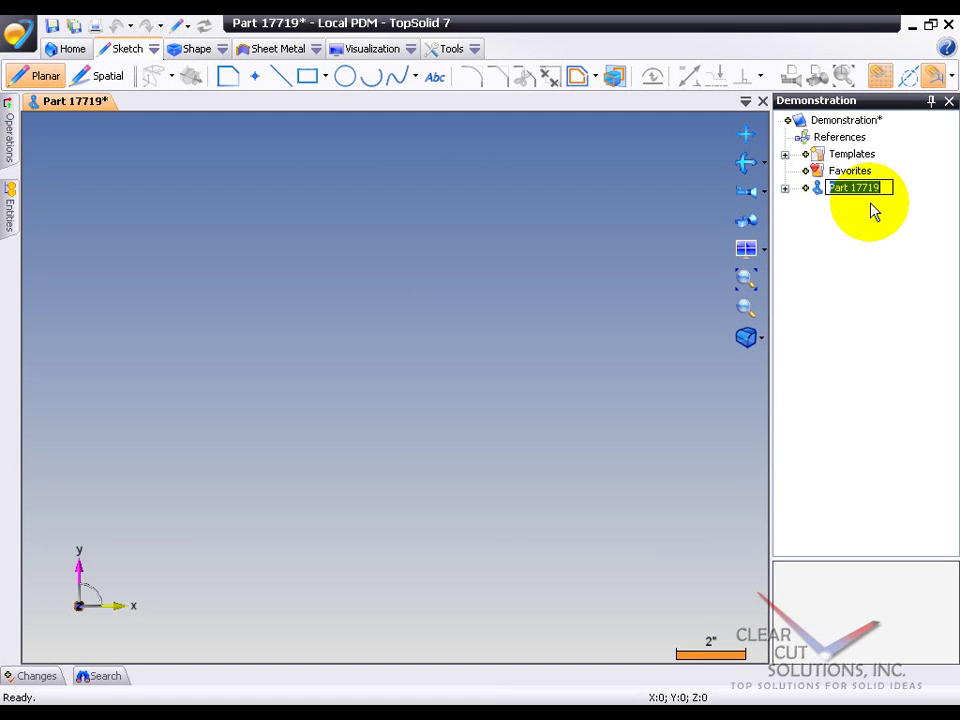
Rename Part 17719 to 'My Demo Part' in the project tree and save with Ctrl+S
type("My Demo Part")
key("Return")
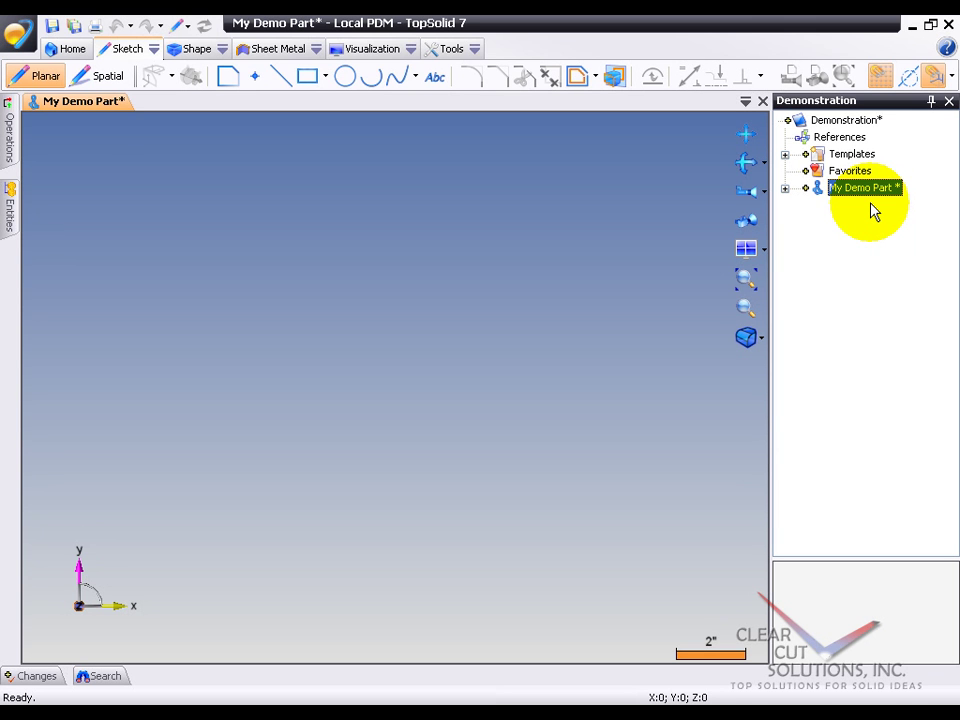
key("ctrl+s")
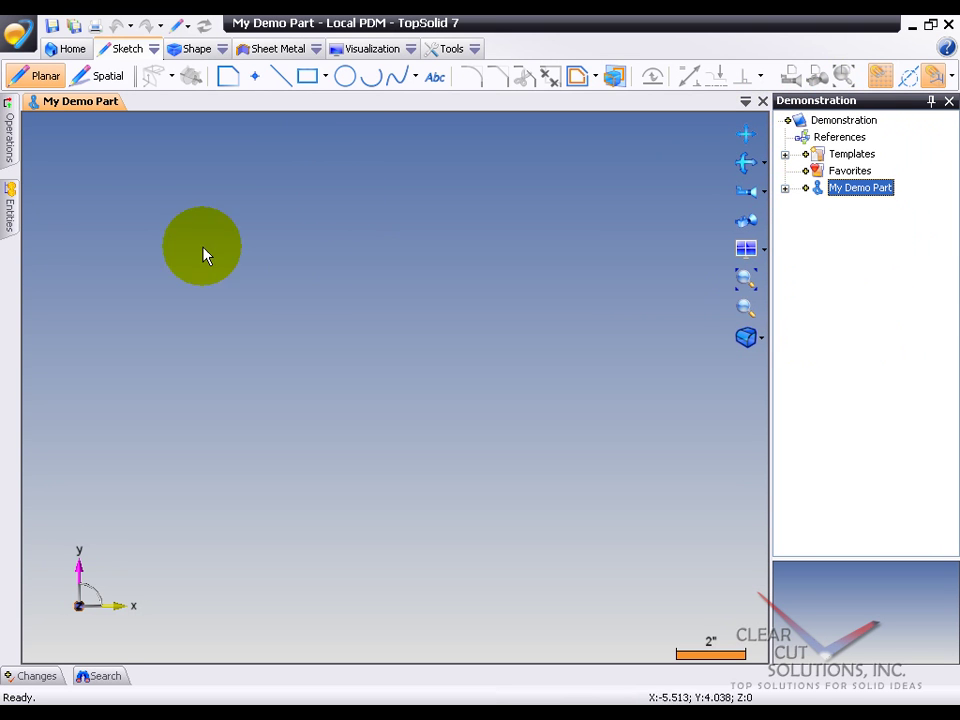
left_click(10, 145)
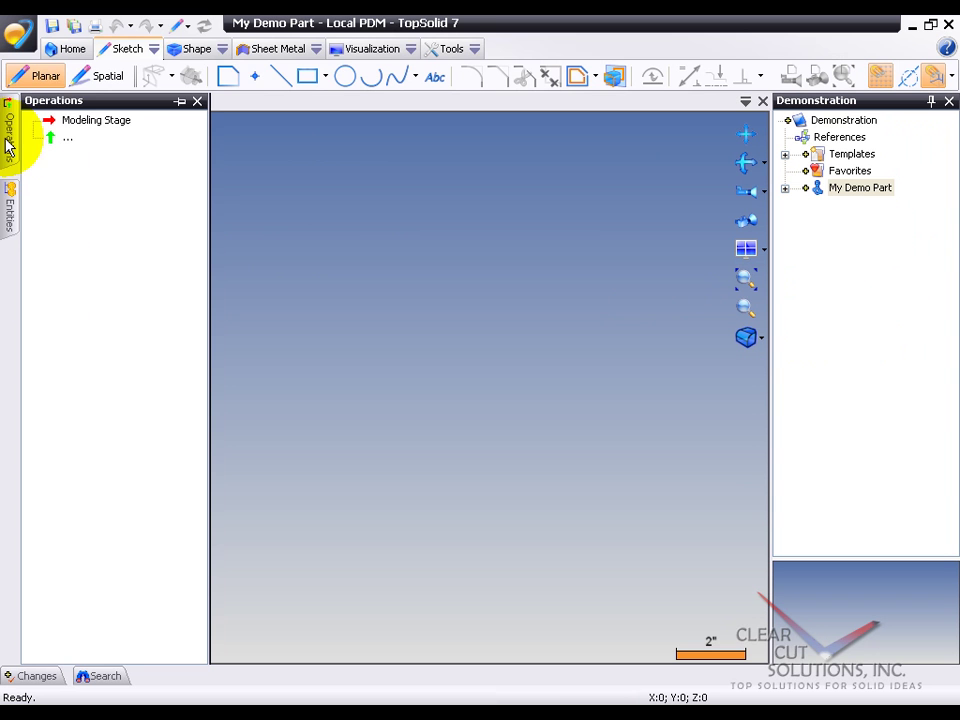
left_click(10, 205)
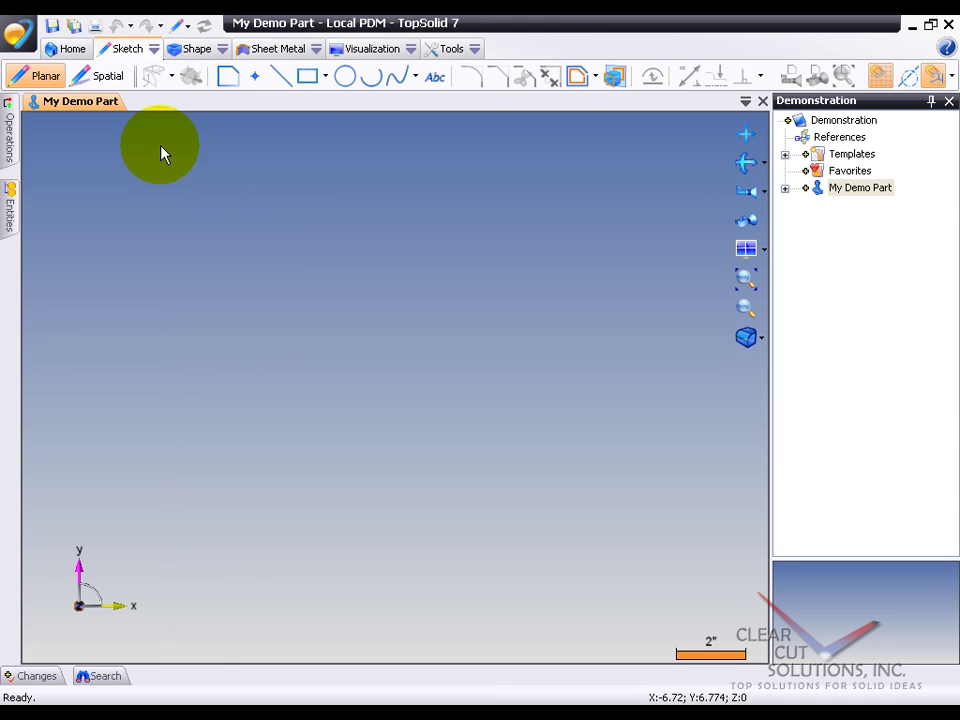
left_click(71, 50)
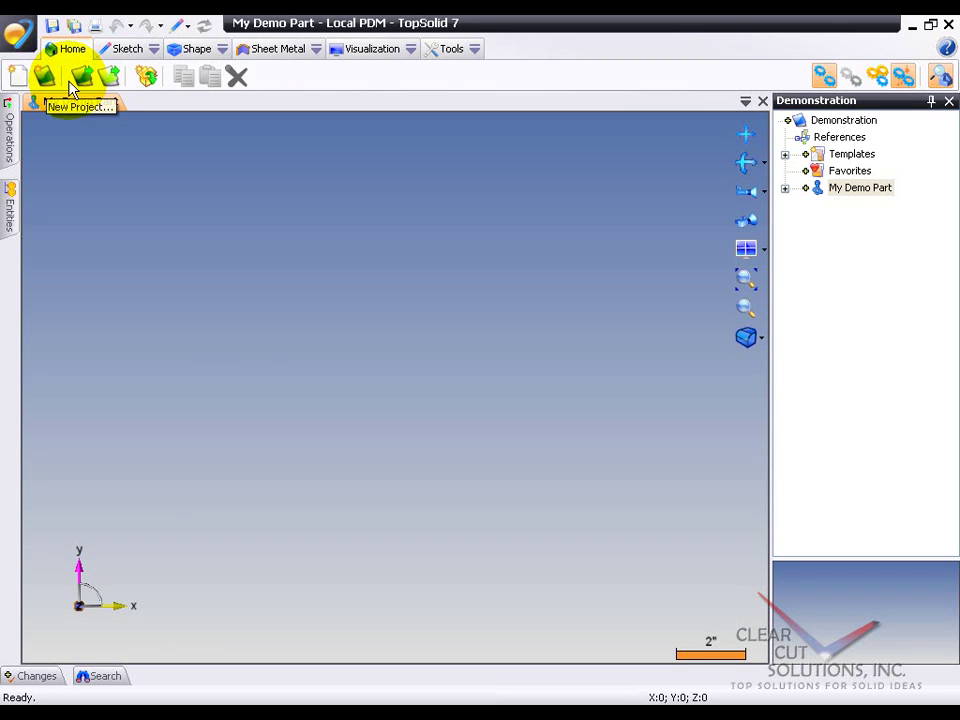
left_click(124, 50)
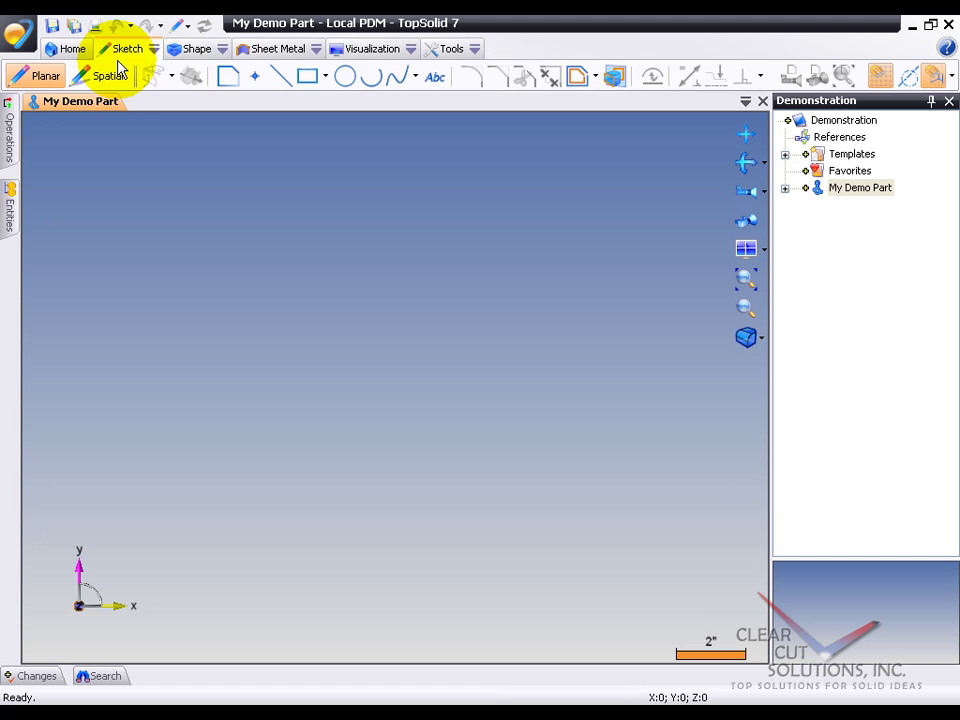
left_click(195, 50)
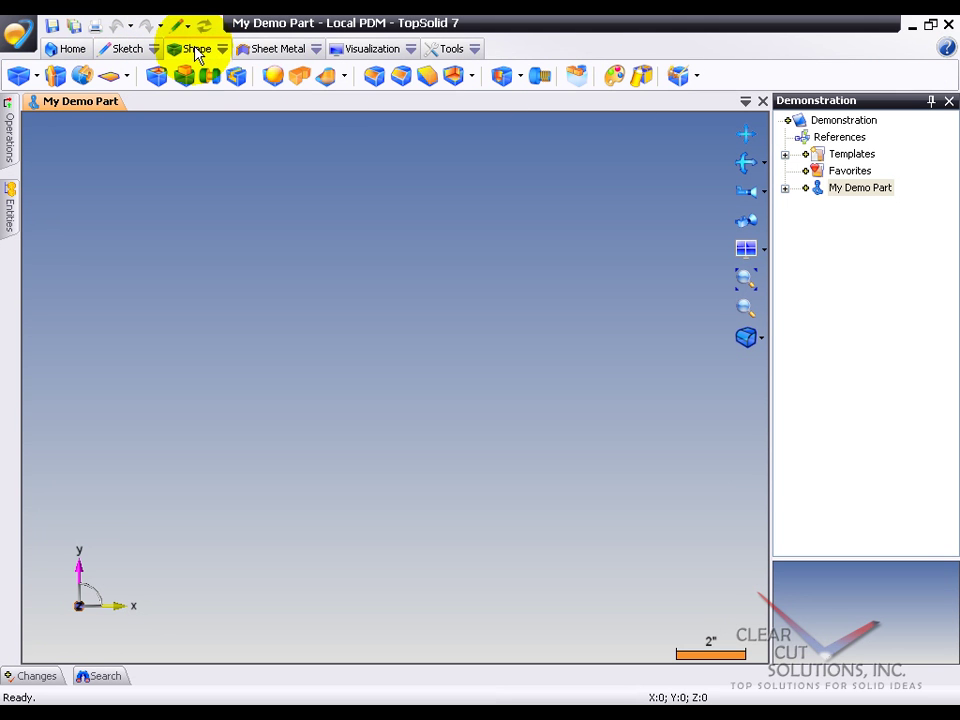
left_click(281, 52)
left_click(367, 52)
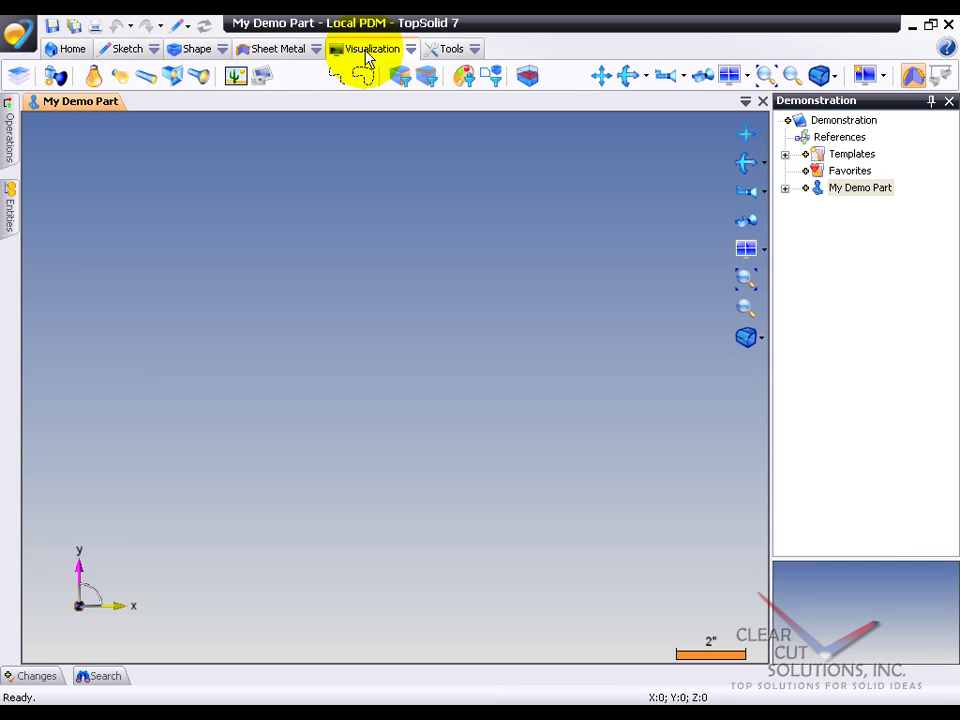
left_click(445, 52)
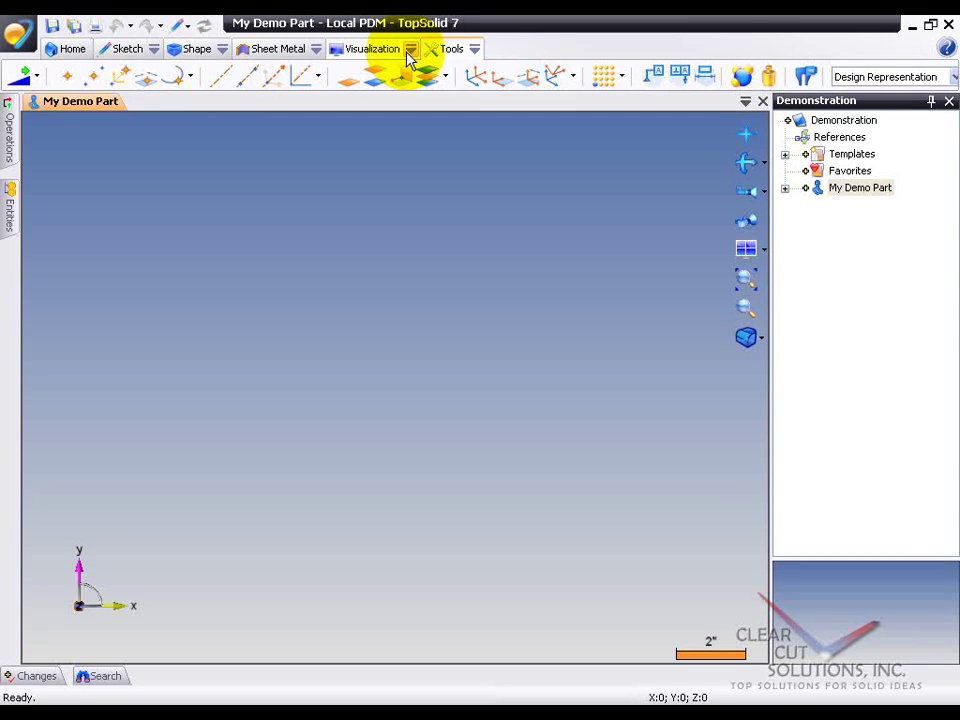
left_click(126, 50)
left_click(154, 52)
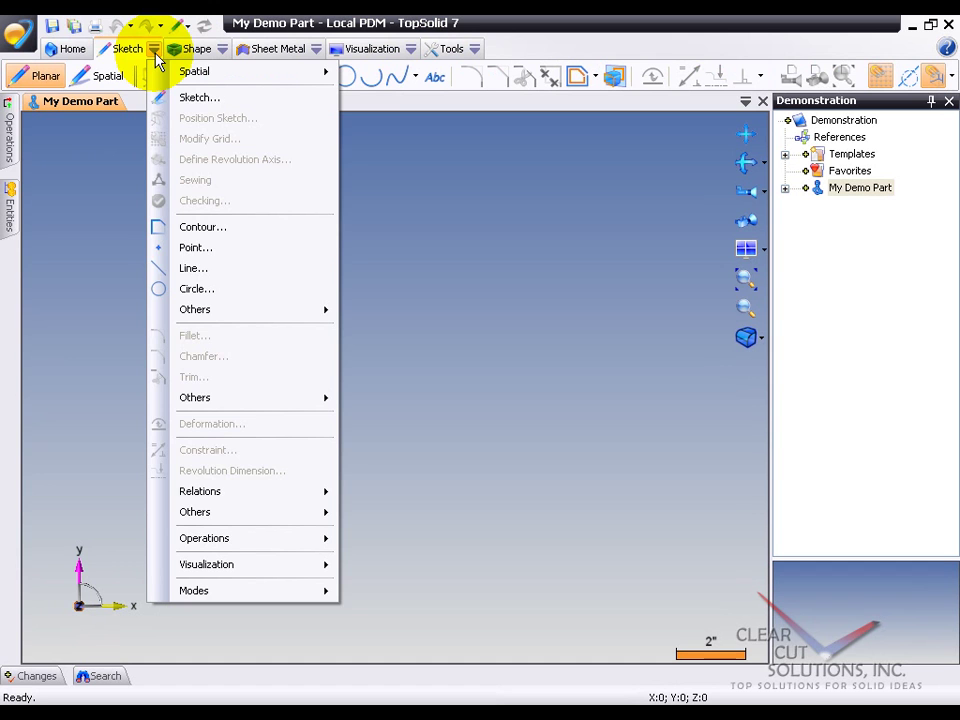
left_click(127, 55)
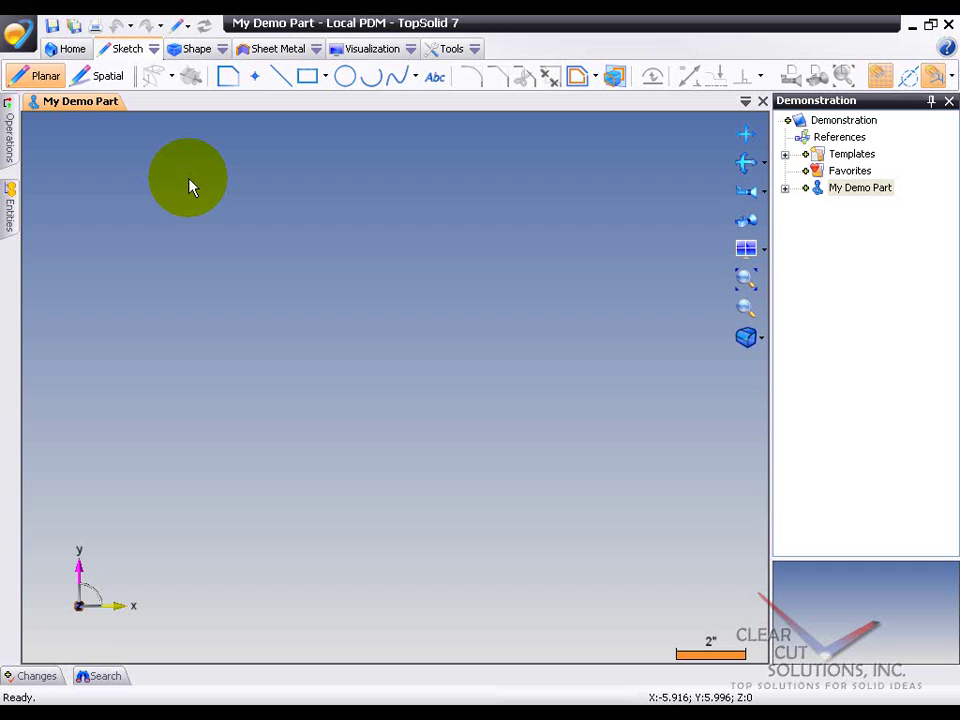
In Sketch 1, draw top and bottom horizontal lines joined by tangent semicircular arcs
left_click(227, 79)
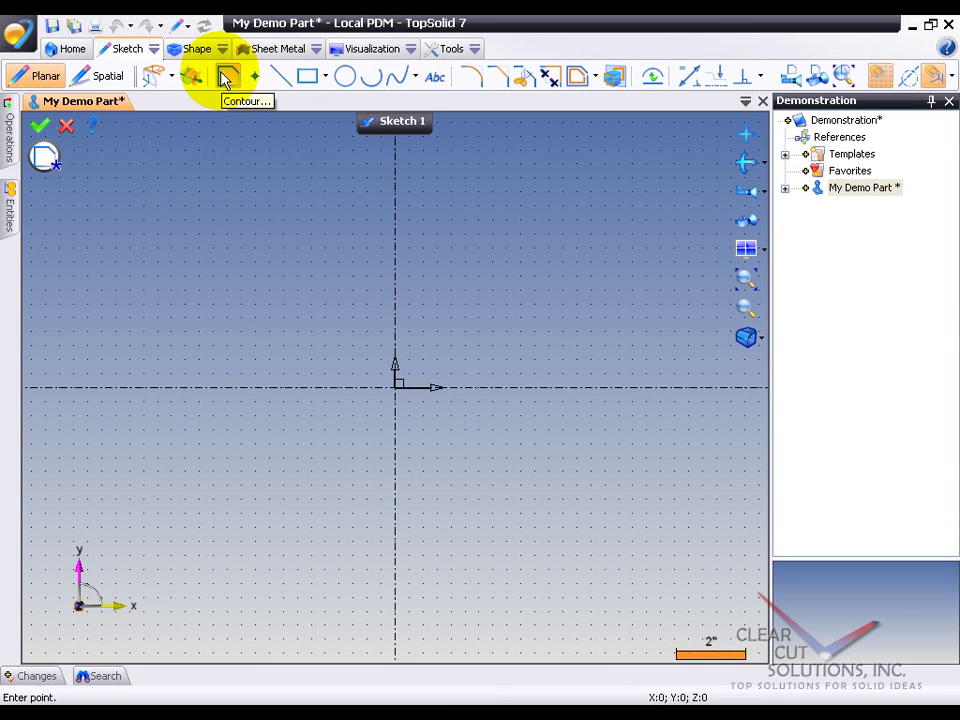
left_click(269, 290)
left_click(570, 289)
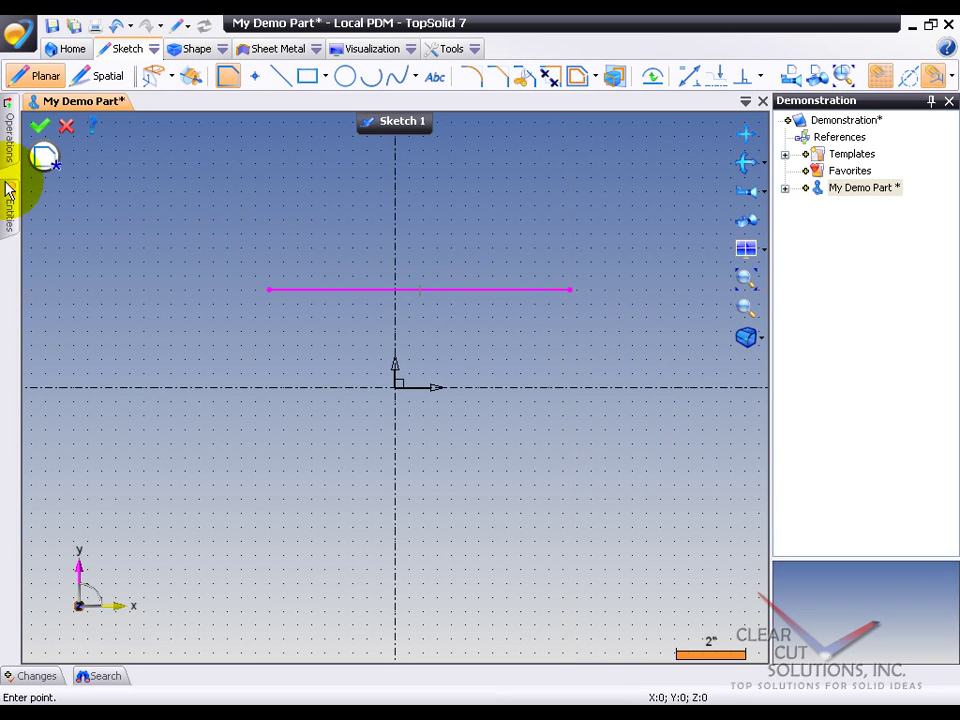
mouse_move(41, 168)
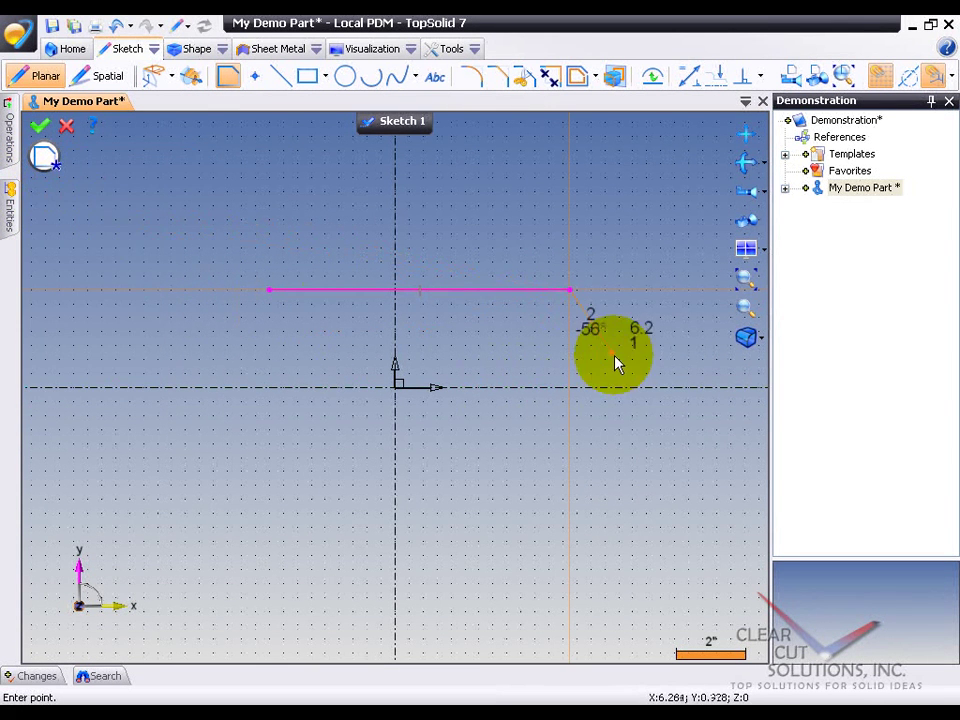
right_click(598, 339)
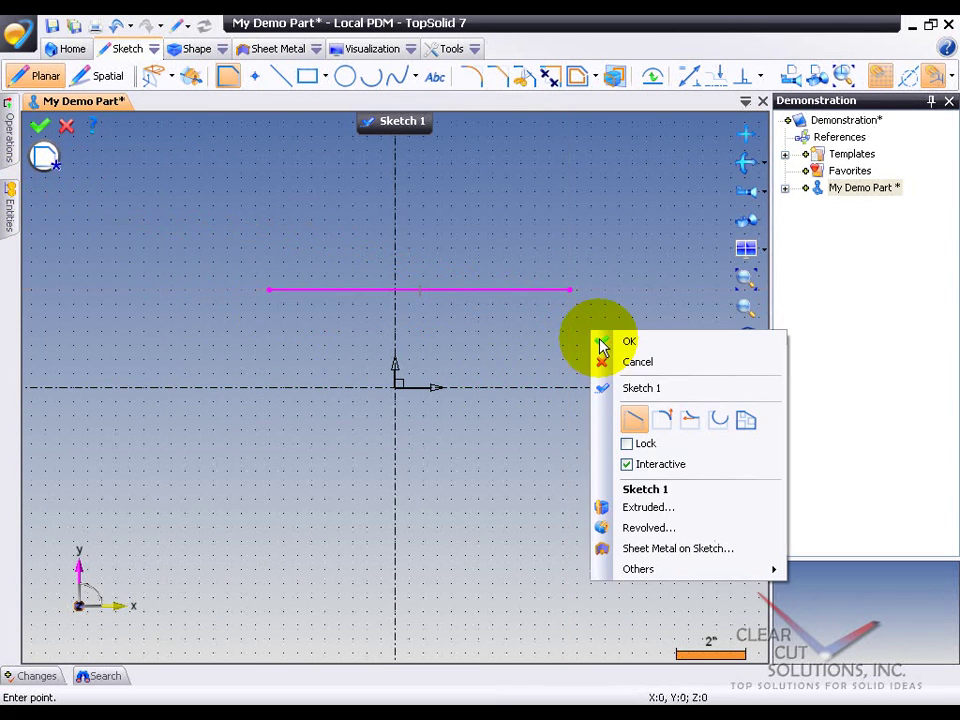
left_click(664, 421)
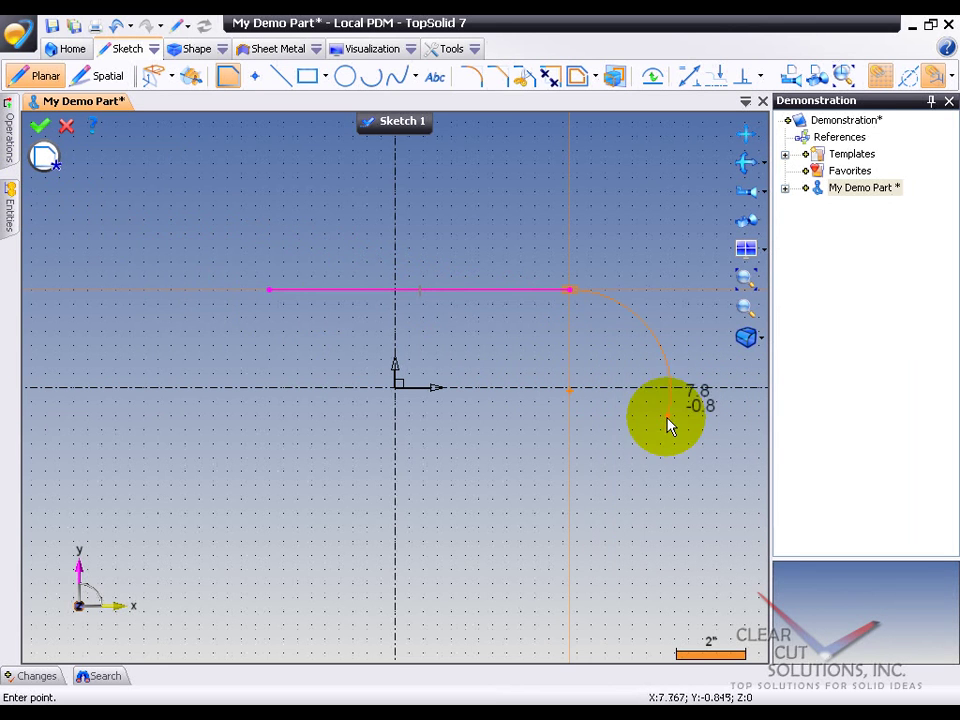
left_click(570, 482)
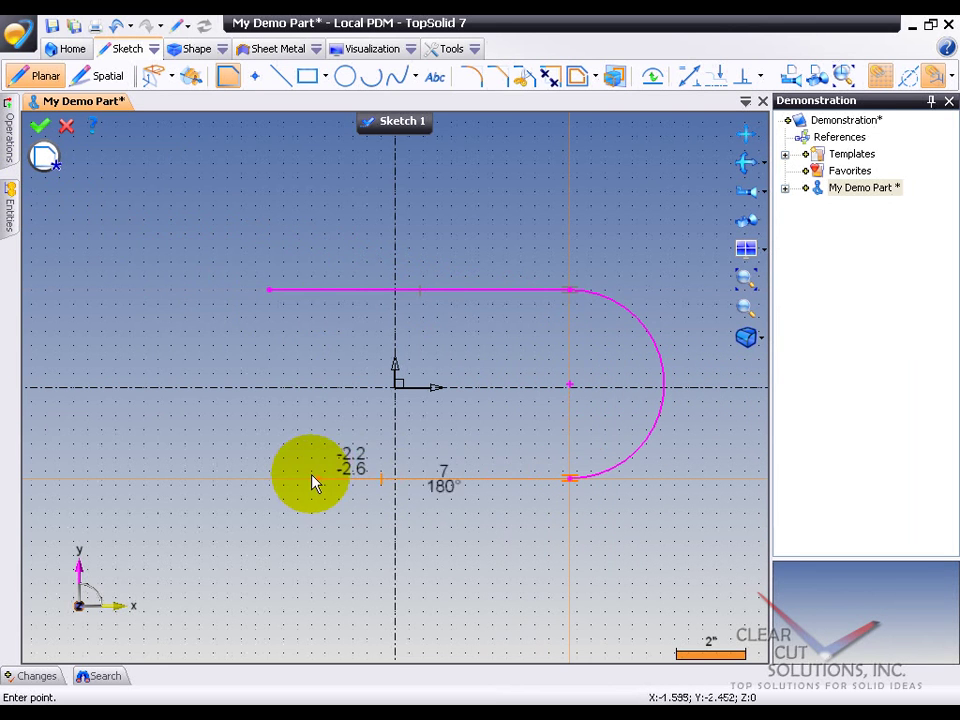
left_click(270, 479)
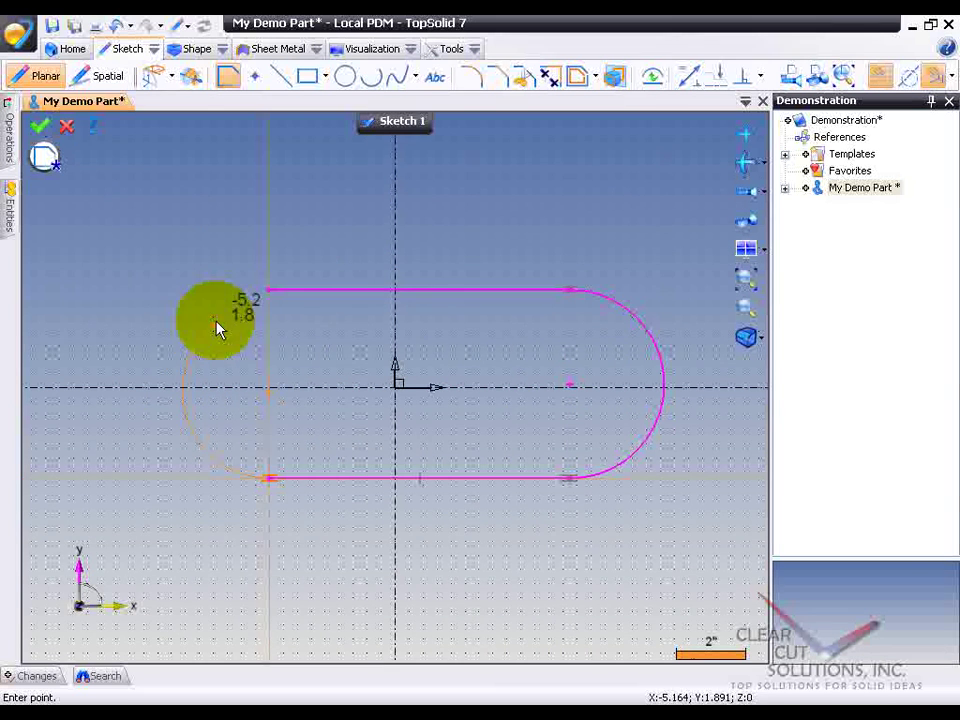
left_click(283, 292)
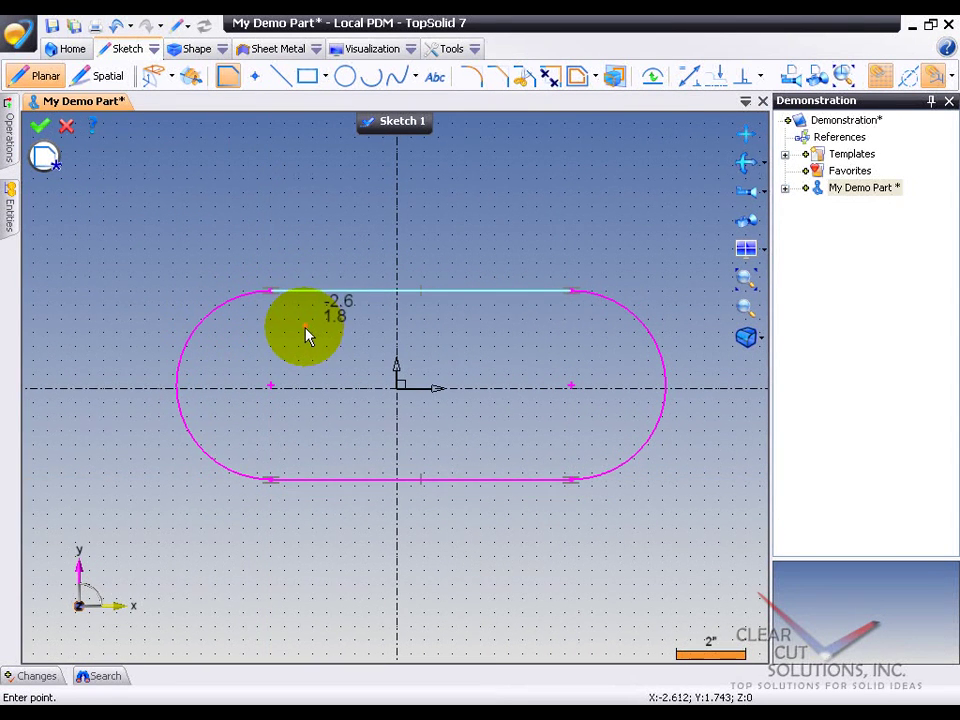
Add a dimension of 8 between the arc centres, centred on the vertical axis
left_click(690, 78)
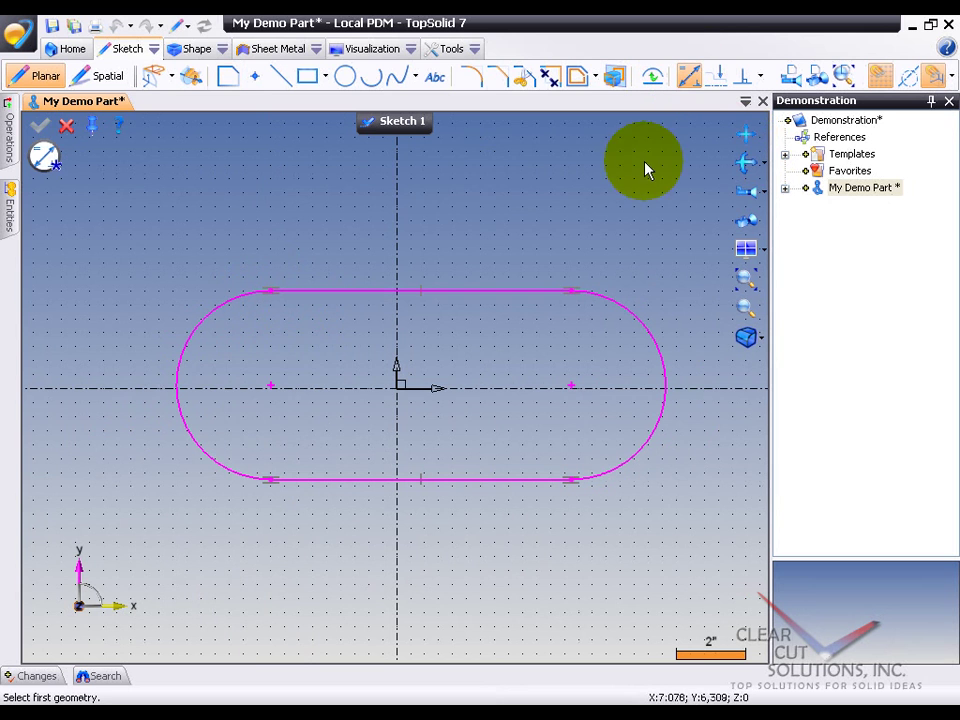
left_click(271, 386)
left_click(571, 387)
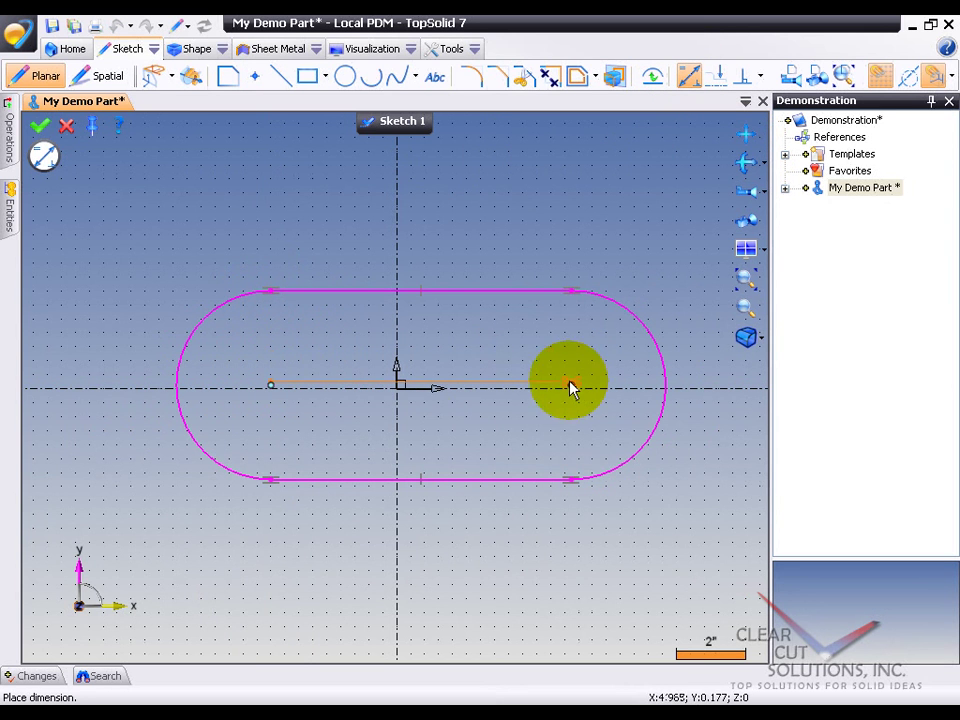
right_click(440, 226)
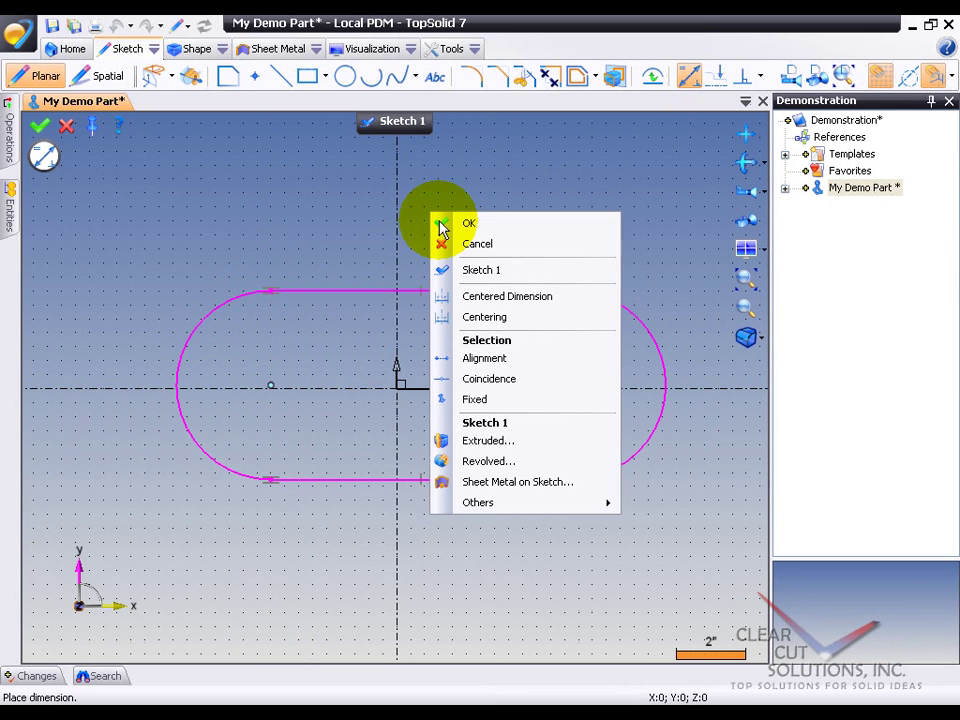
left_click(515, 298)
left_click(395, 318)
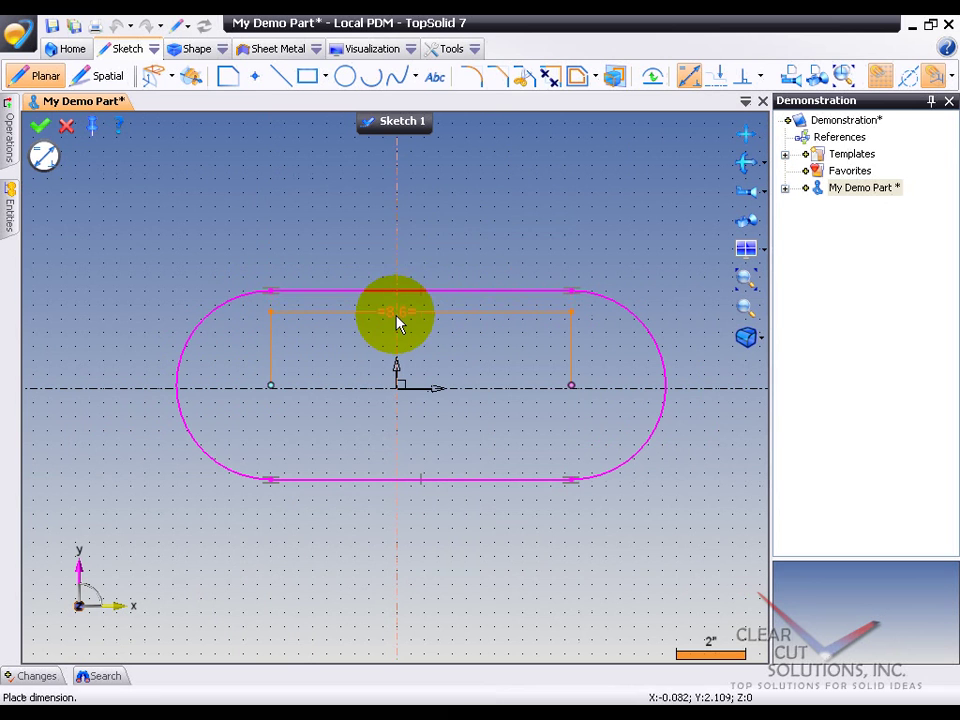
left_click(445, 244)
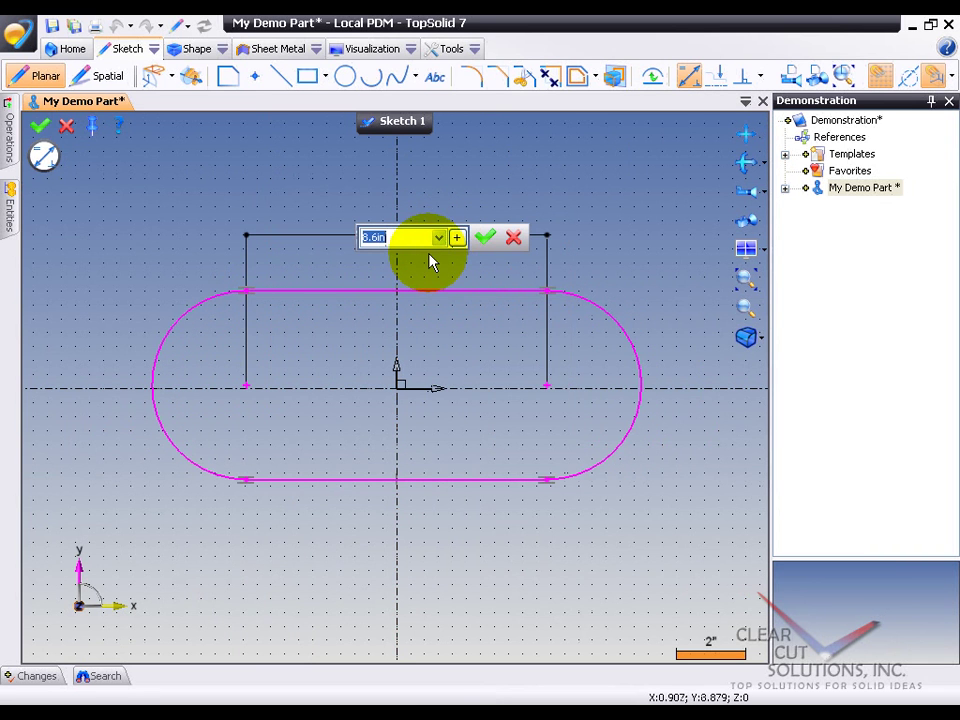
type("8")
key("Return")
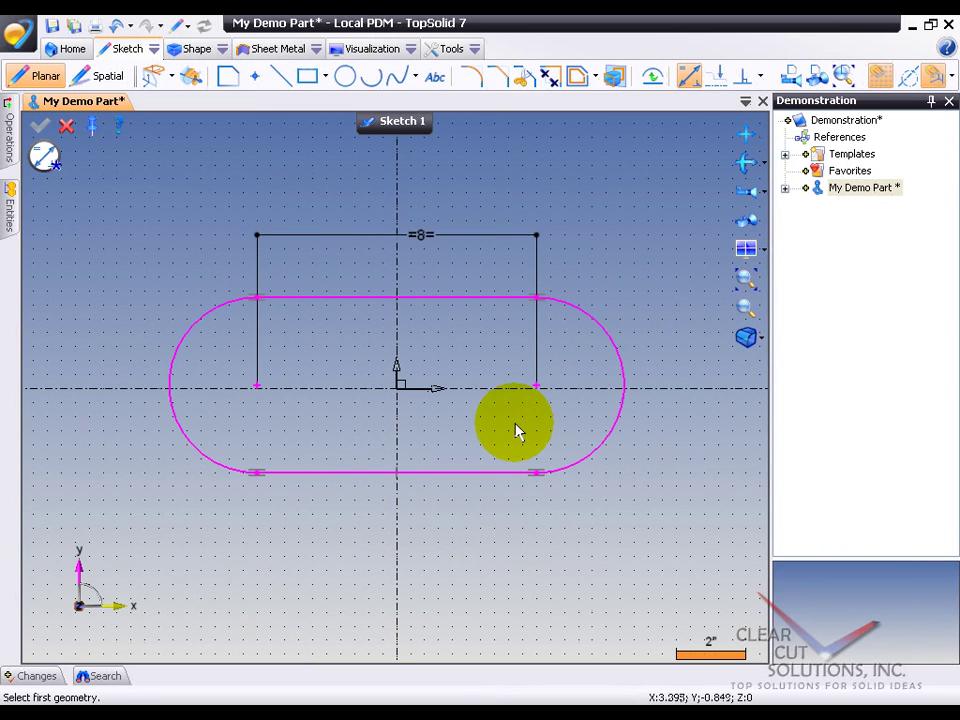
scroll(525, 418, "up", 4)
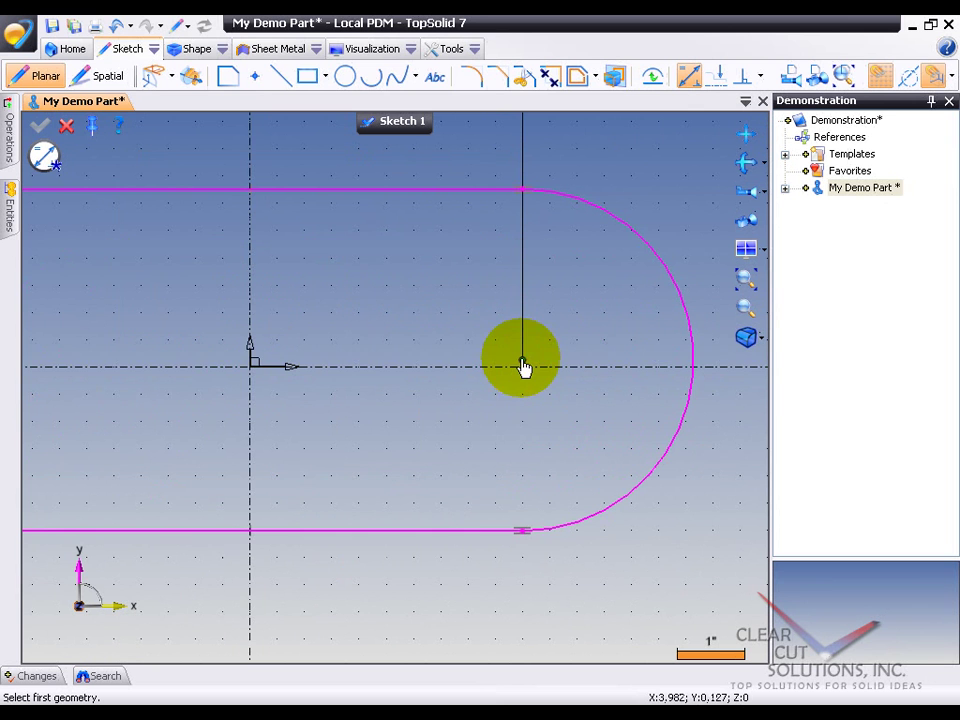
scroll(531, 374, "down", 4)
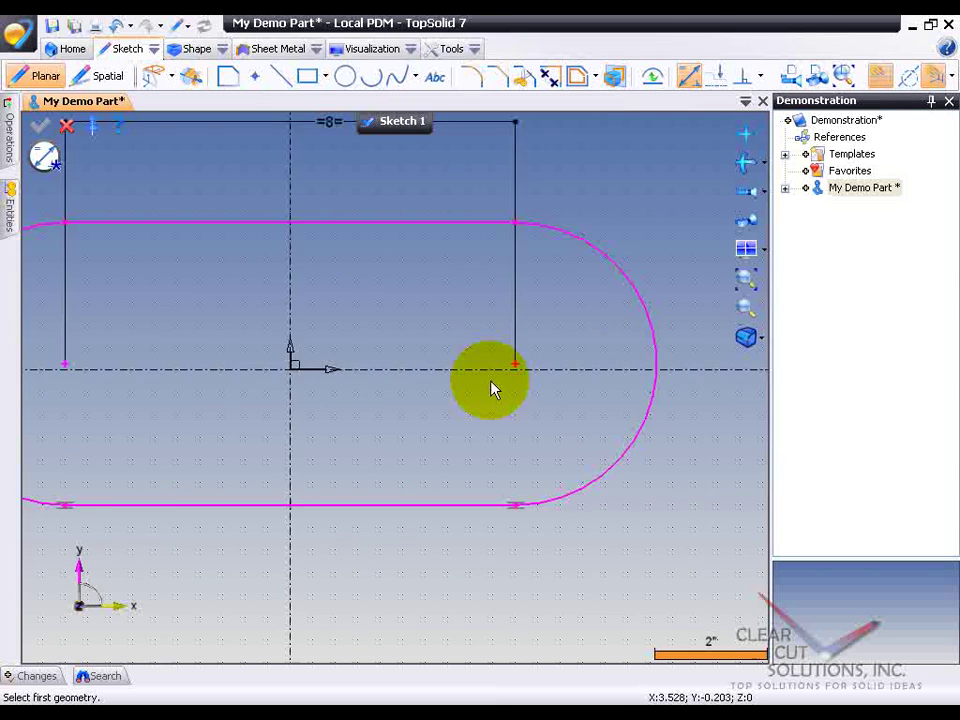
Make the right arc centre coincident with the horizontal axis
left_click(510, 375)
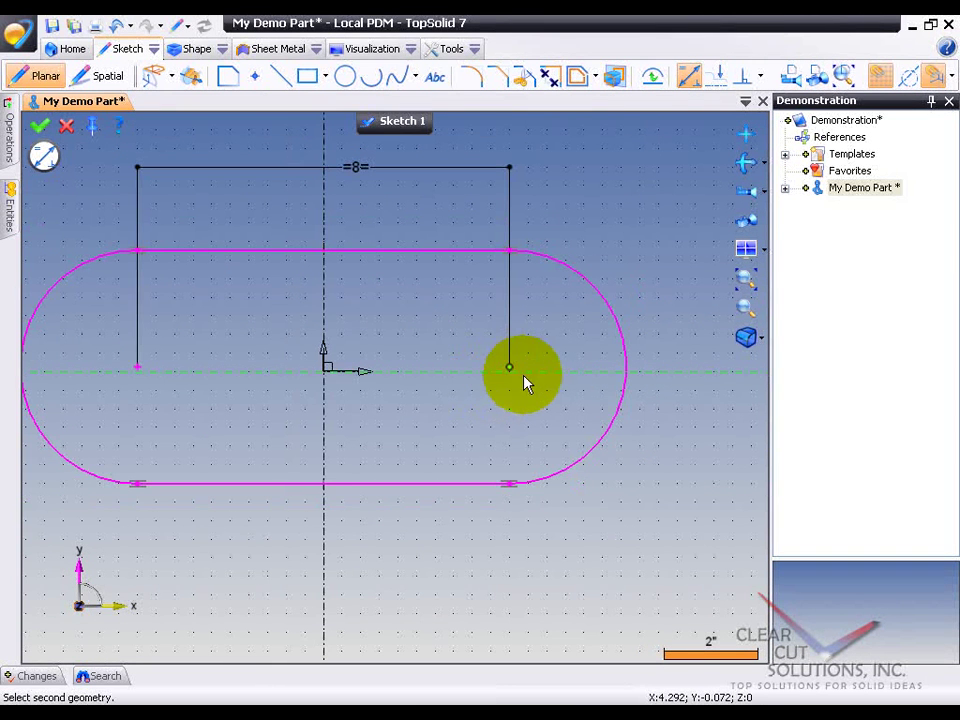
left_click(536, 377)
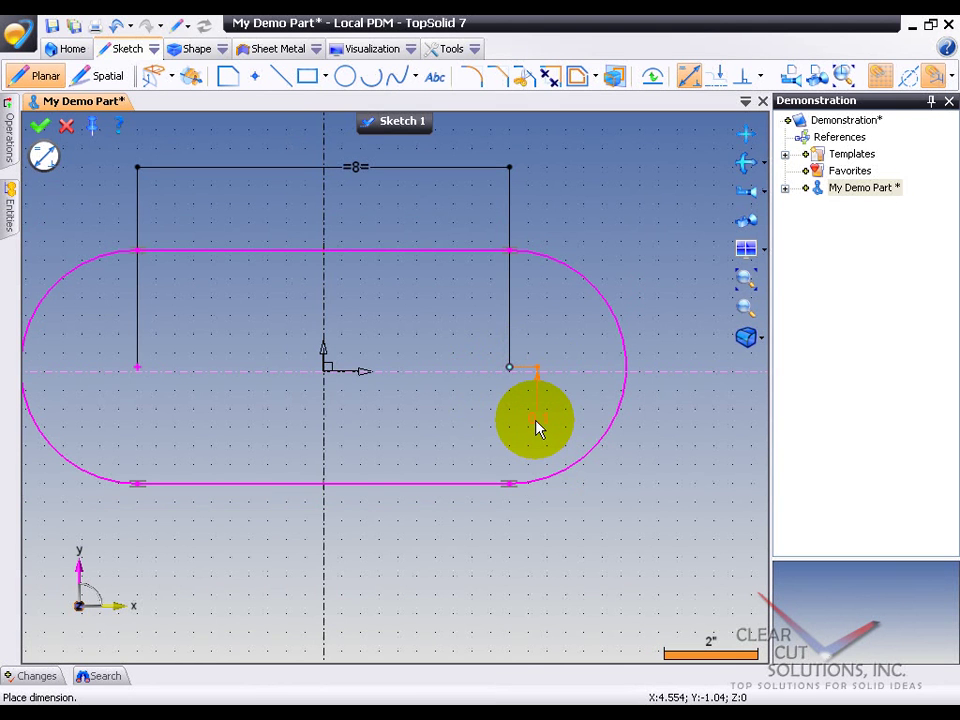
right_click(536, 427)
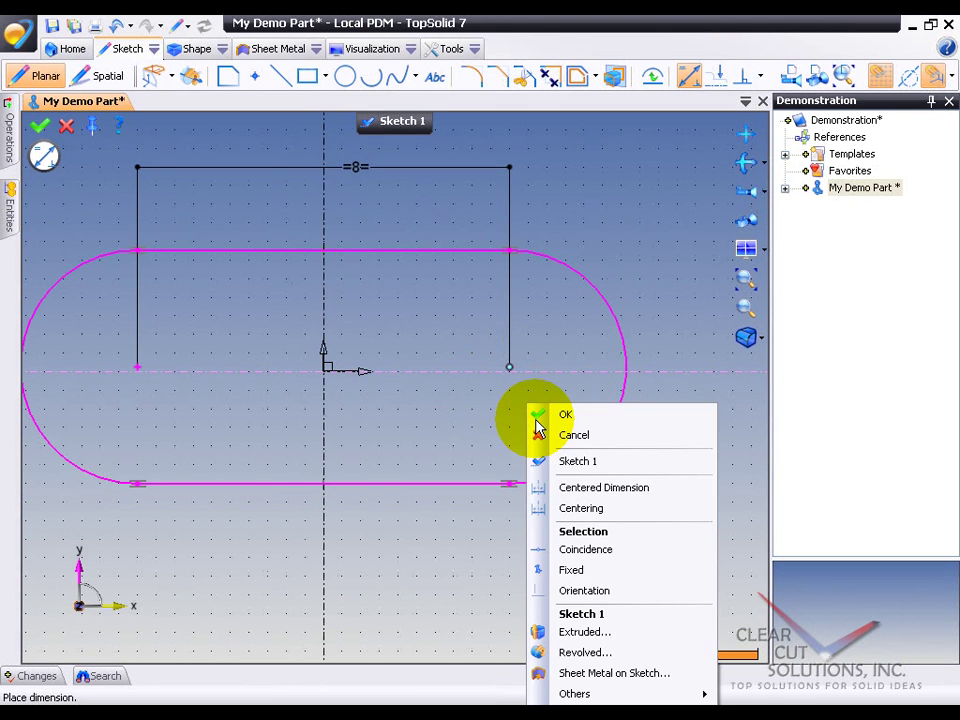
left_click(585, 550)
Dimension the slot width to 5, centred on the horizontal axis
scroll(632, 476, "down", 1)
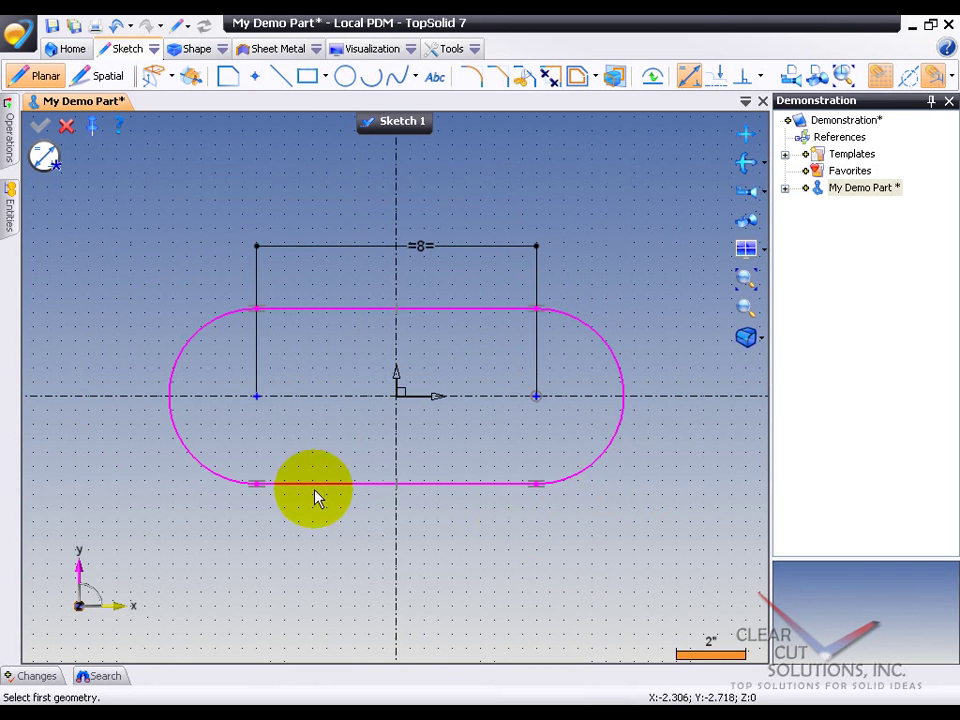
left_click(315, 485)
left_click(313, 316)
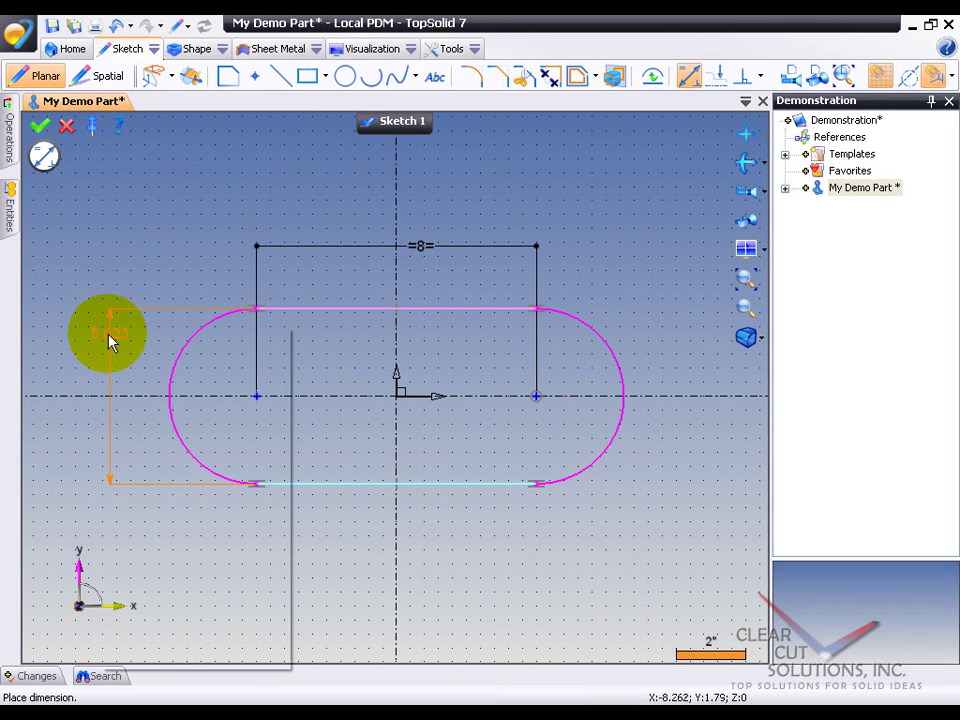
right_click(107, 333)
left_click(163, 409)
left_click(126, 398)
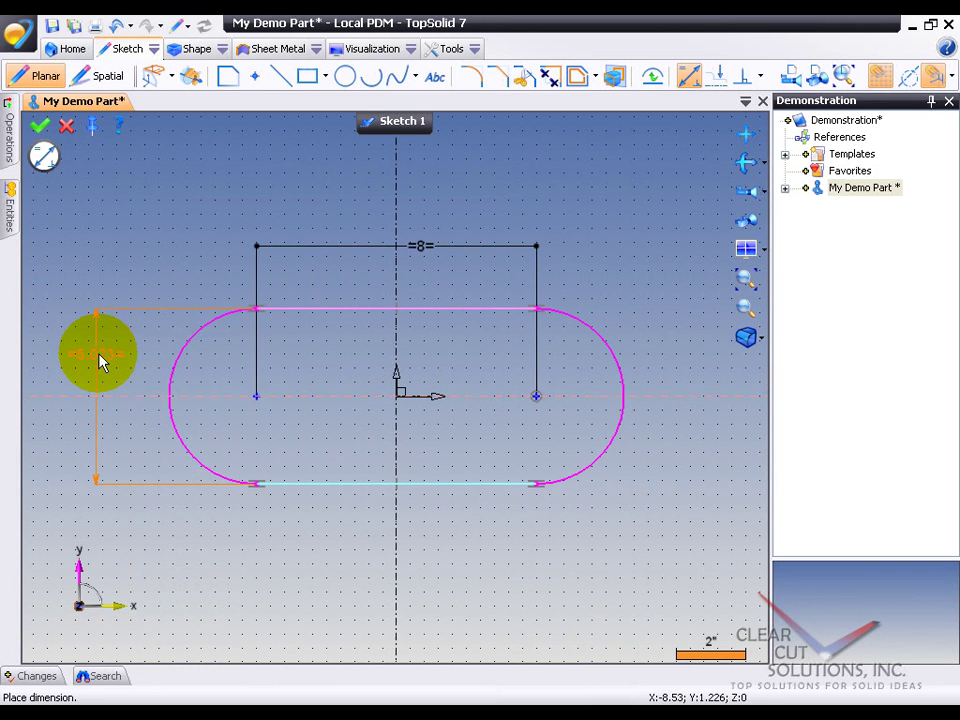
left_click(101, 360)
type("5")
key("Return")
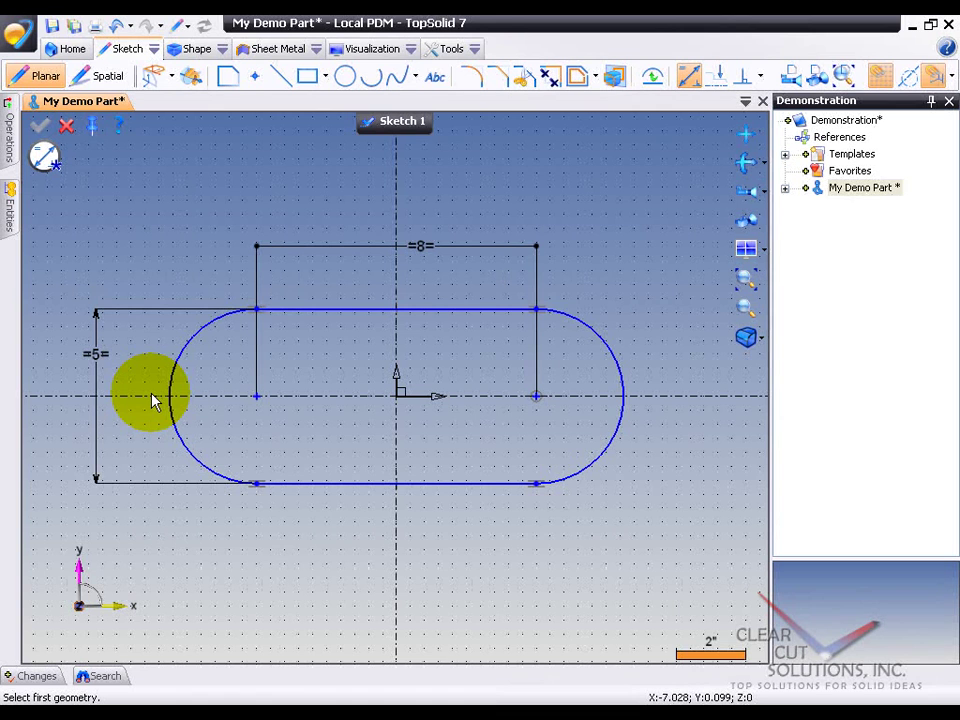
Extrude the slot sketch into a solid with height 2
left_click(186, 51)
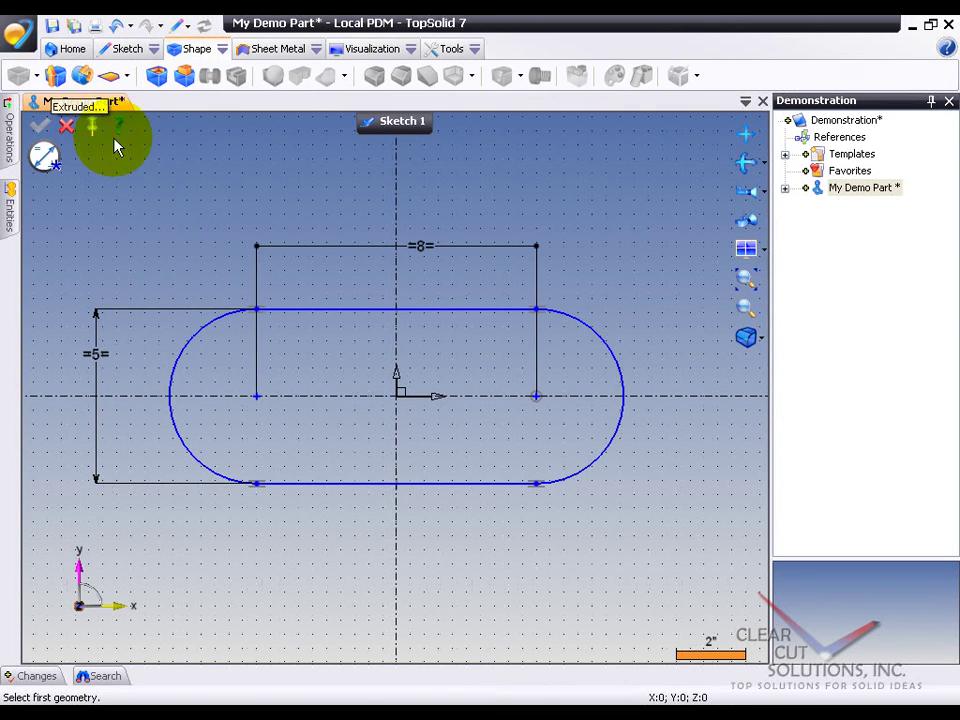
right_click(355, 357)
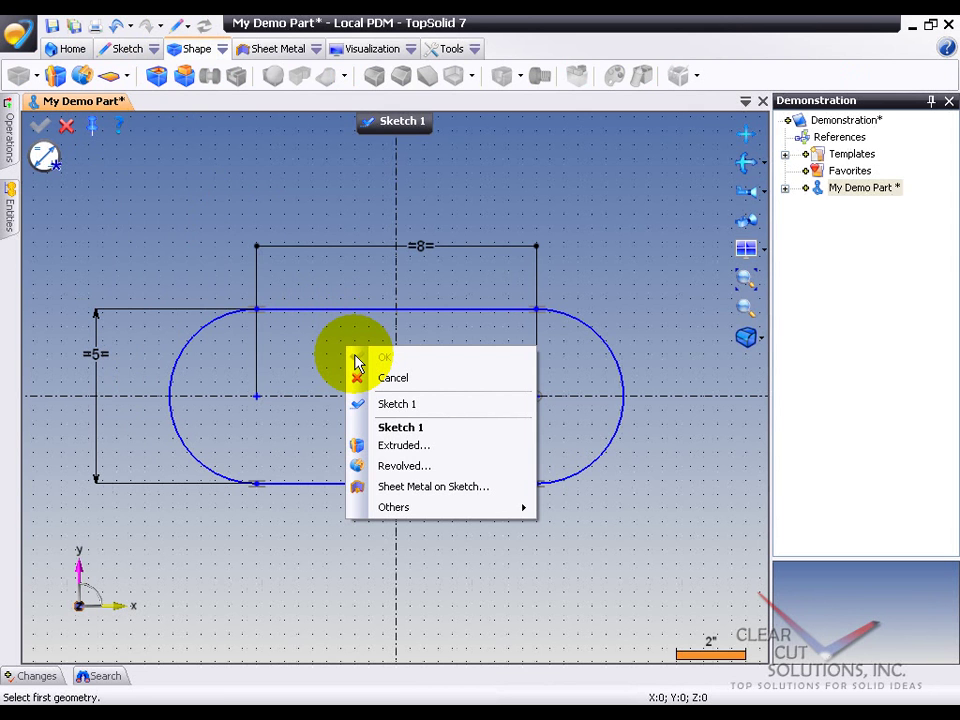
left_click(427, 452)
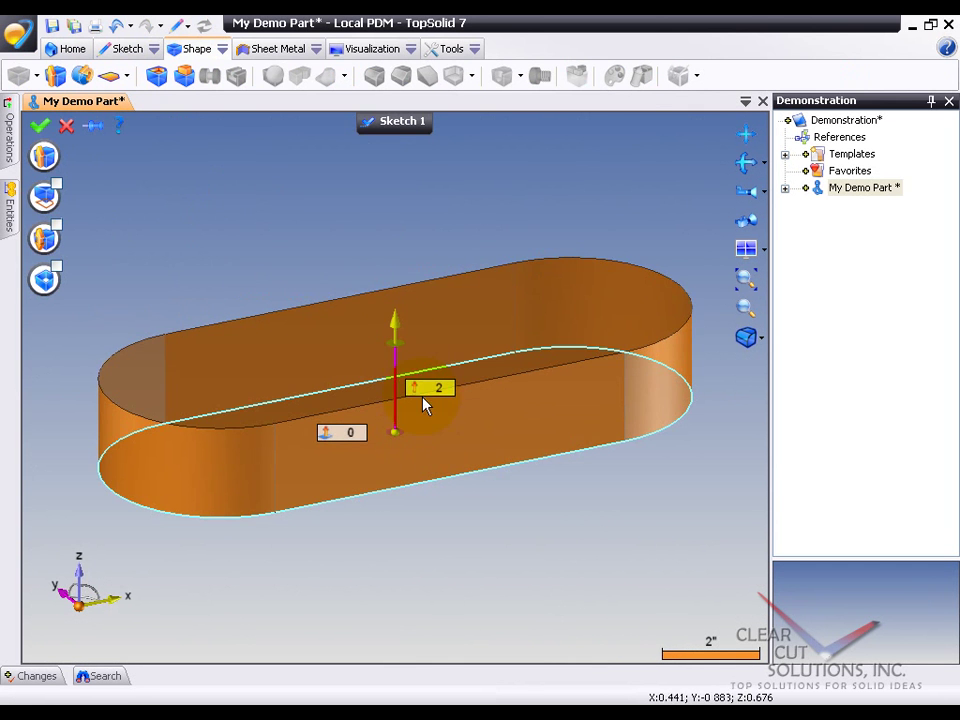
left_click_drag(396, 285, 394, 338)
left_click(424, 396)
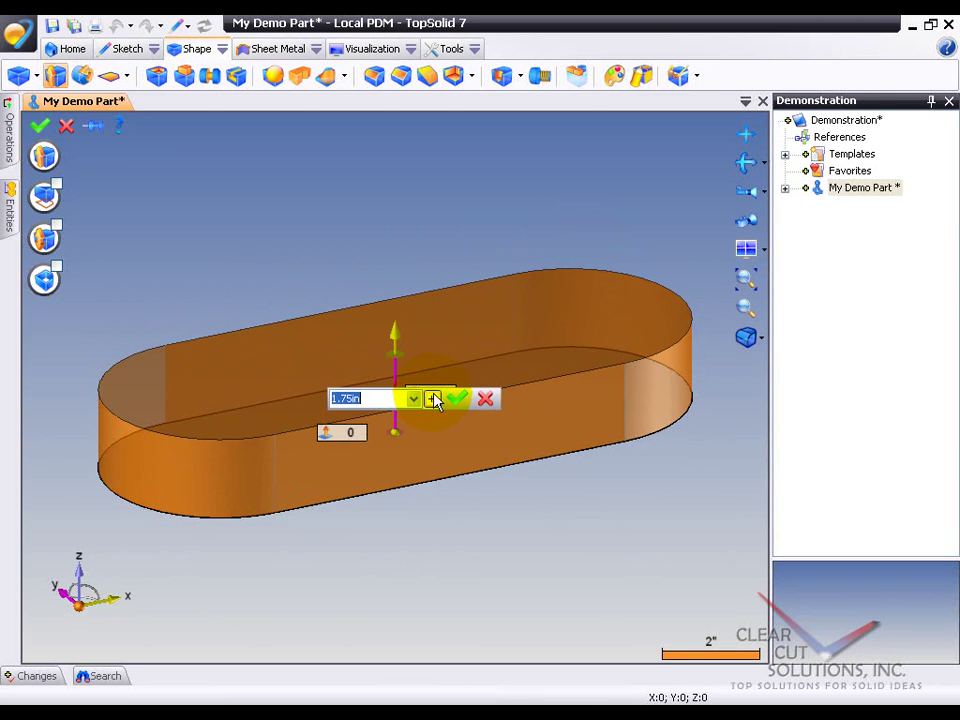
type("2")
key("Return")
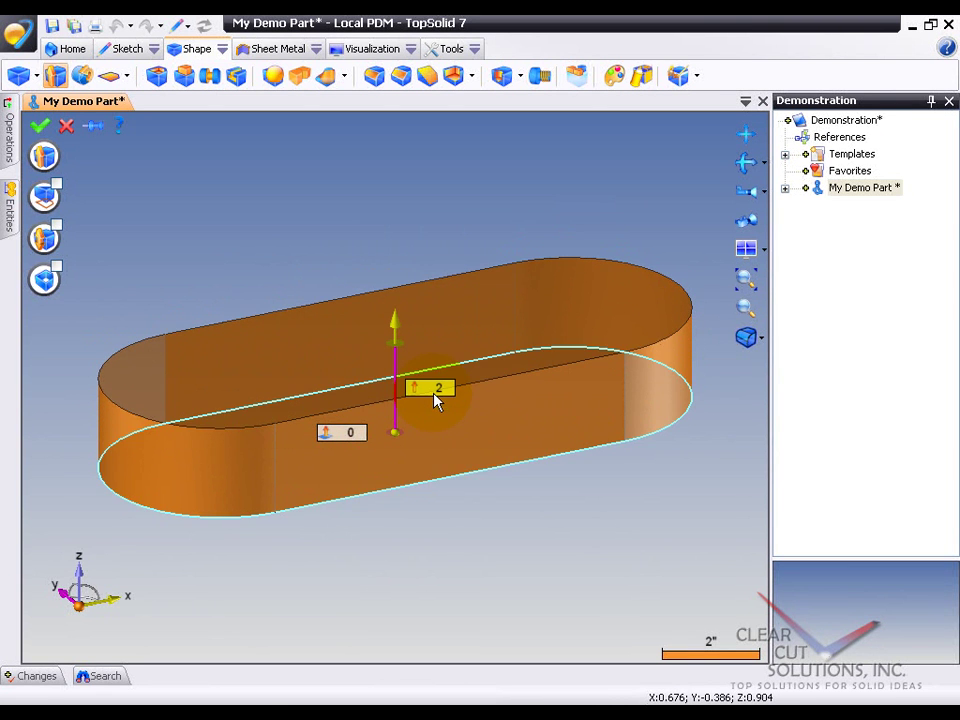
Try a draft angle on the walls, remove it, and validate the straight extrusion
right_click(394, 326)
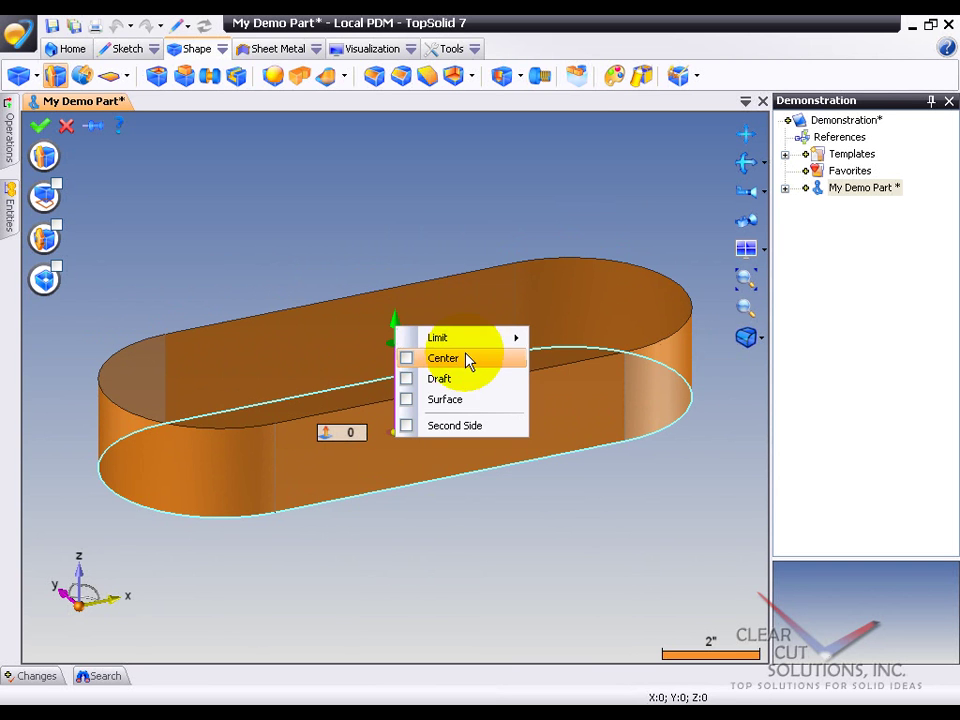
left_click(446, 390)
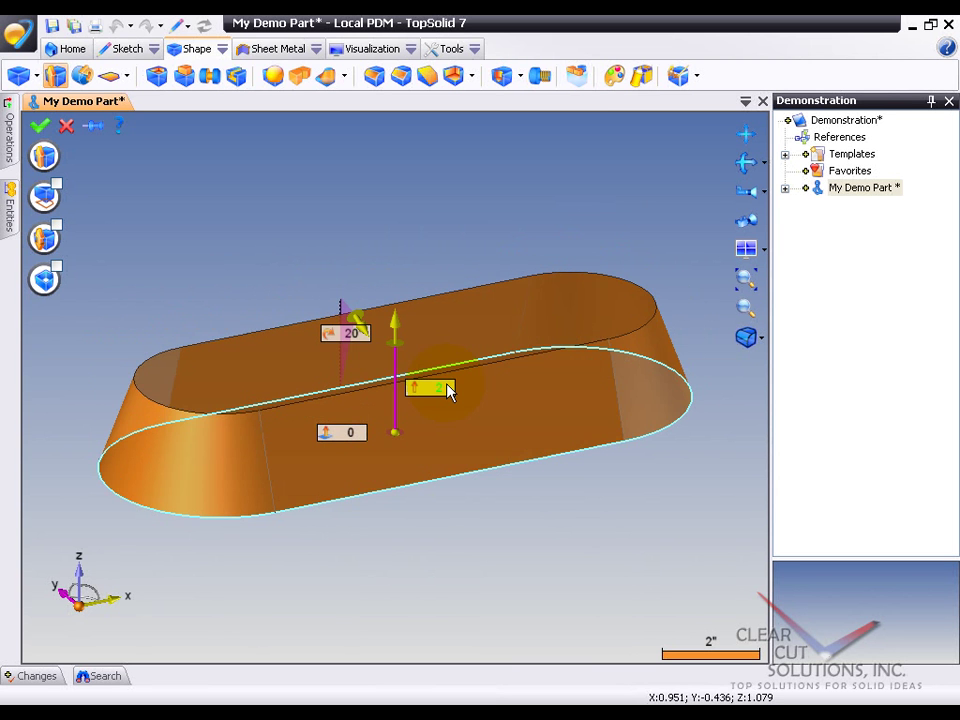
middle_click_drag(450, 420, 452, 478)
left_click(345, 317)
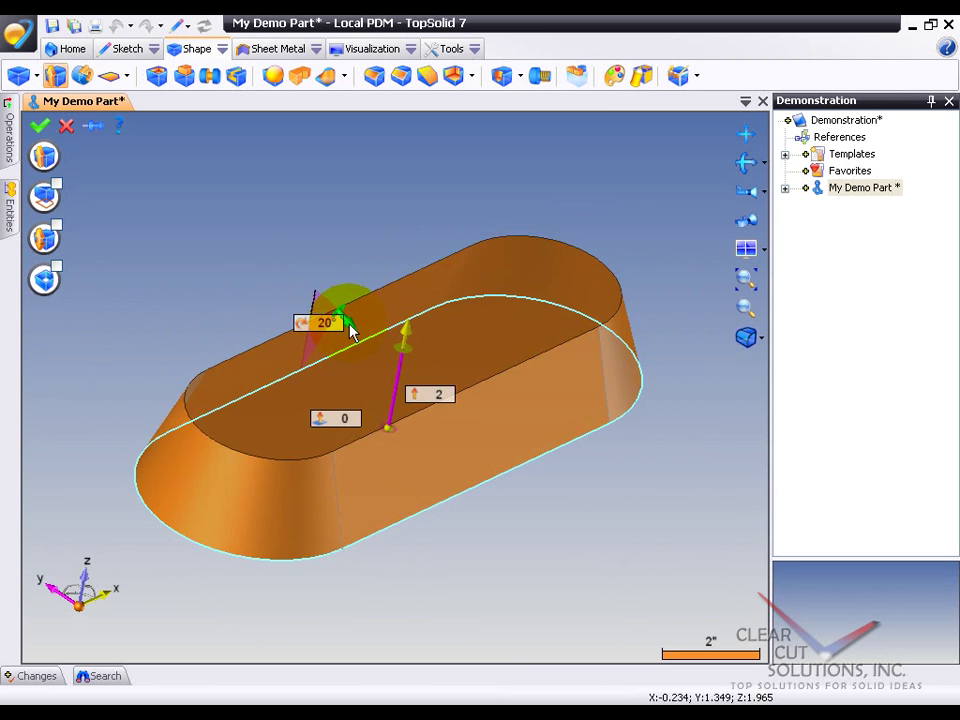
left_click_drag(352, 332, 339, 317)
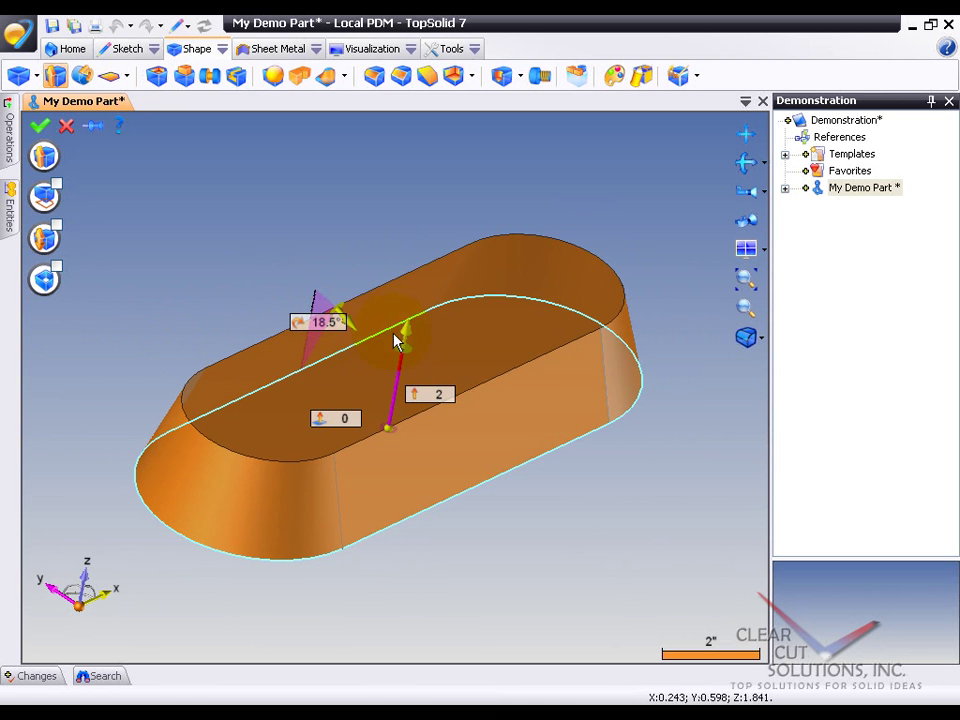
right_click(401, 344)
left_click(451, 388)
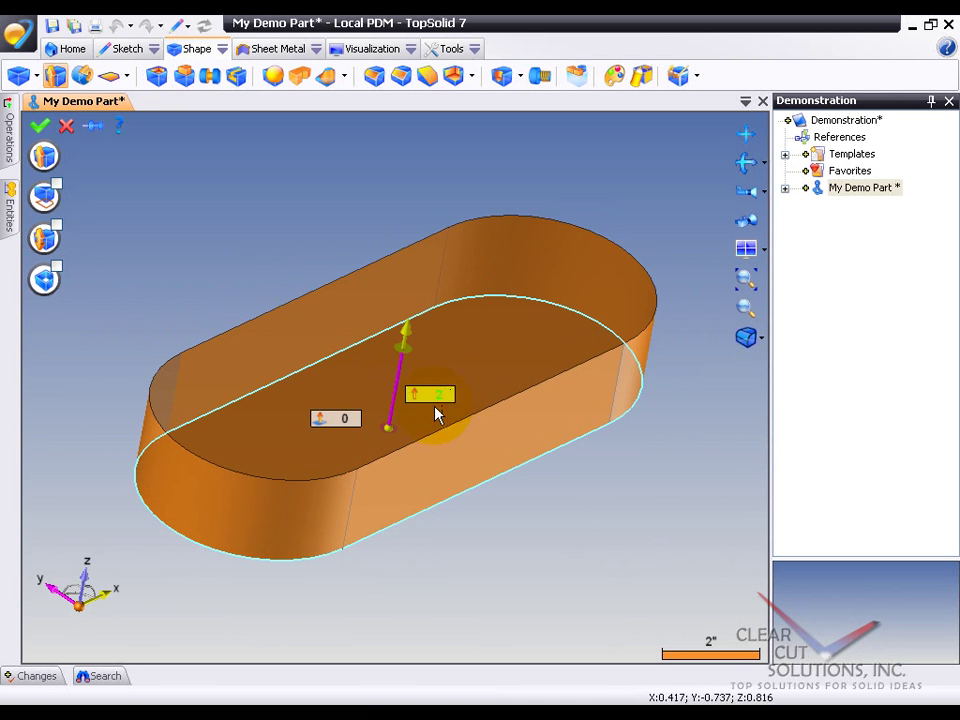
left_click(474, 590)
middle_click_drag(474, 590, 456, 422)
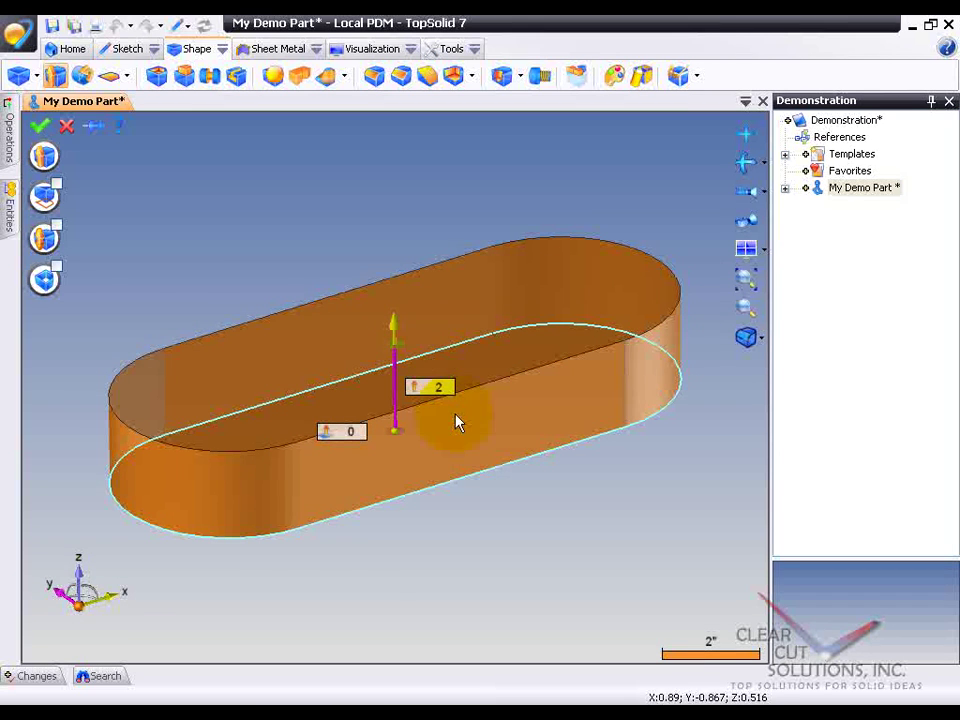
left_click(40, 126)
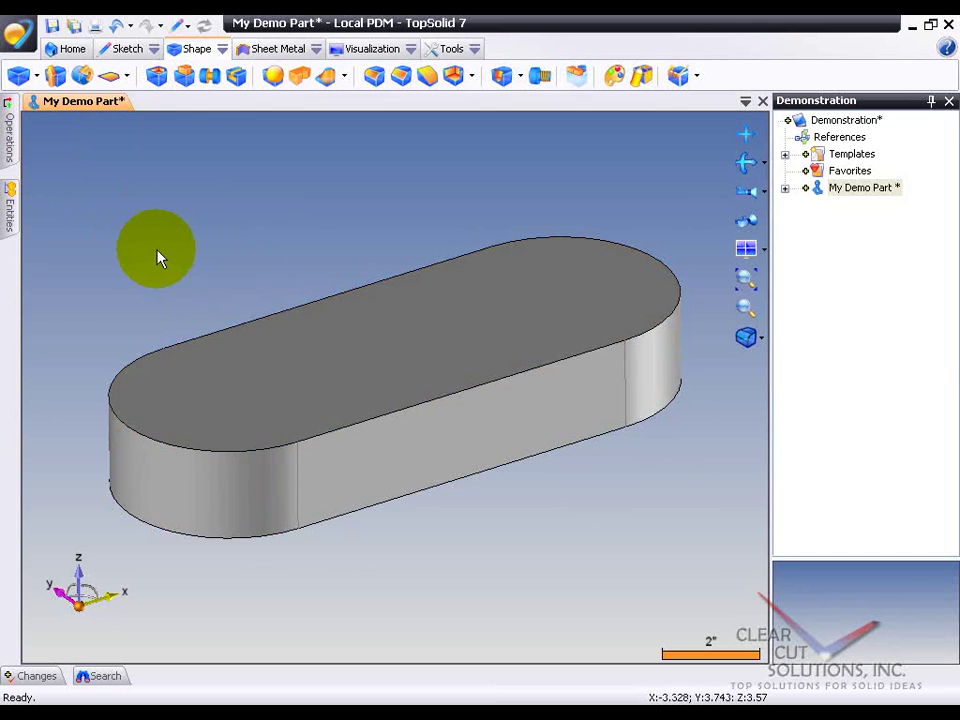
Create a new sketch on the slab's top face
scroll(157, 258, "down", 2)
scroll(157, 258, "up", 2)
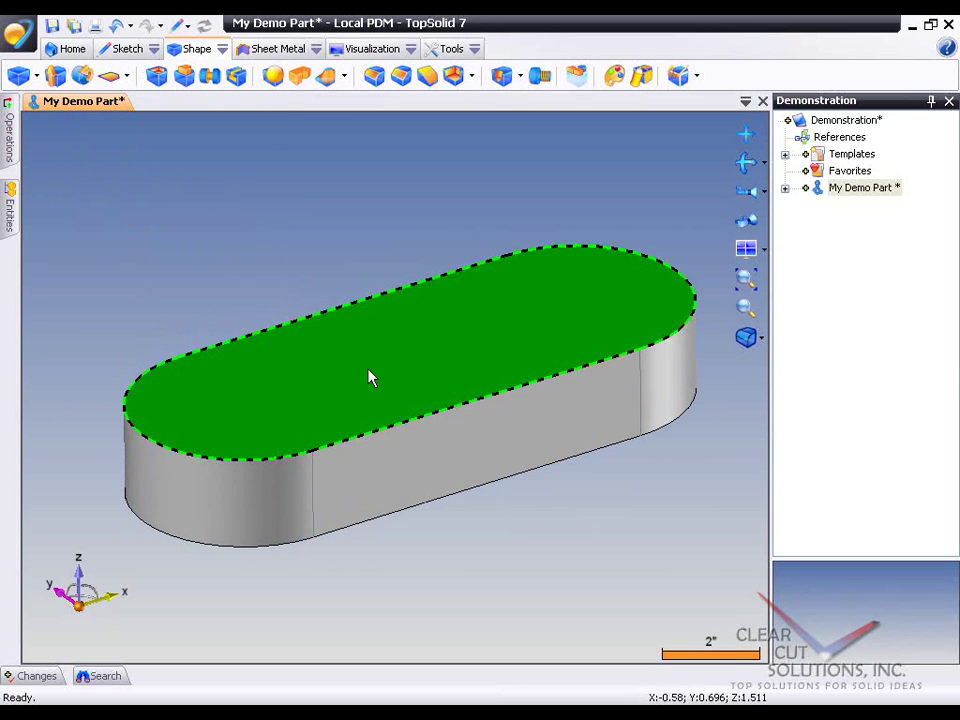
right_click(369, 377)
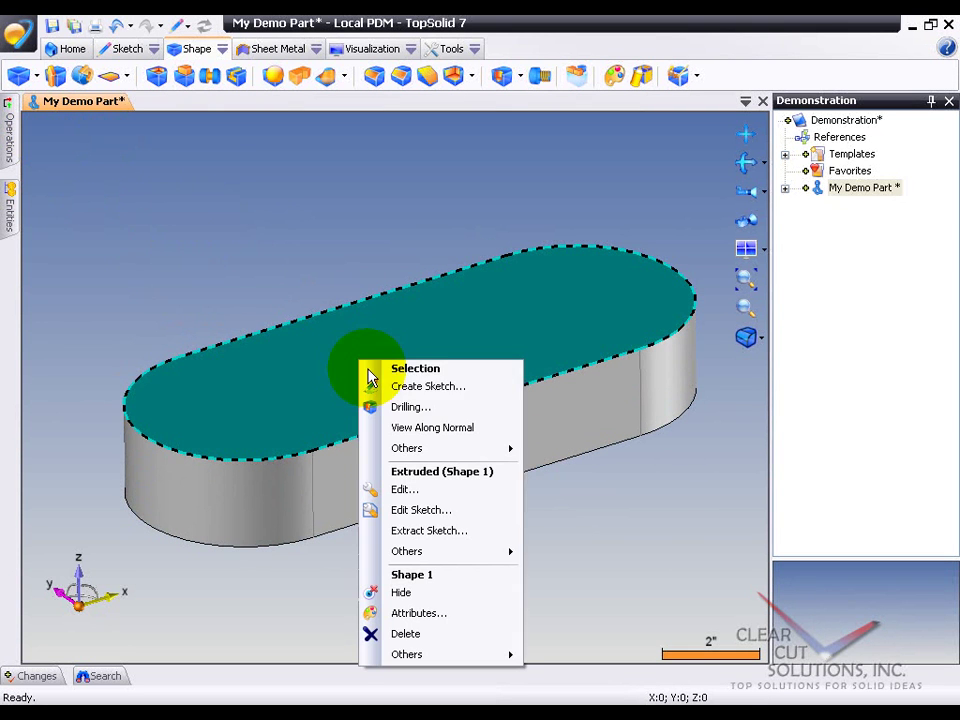
left_click(422, 390)
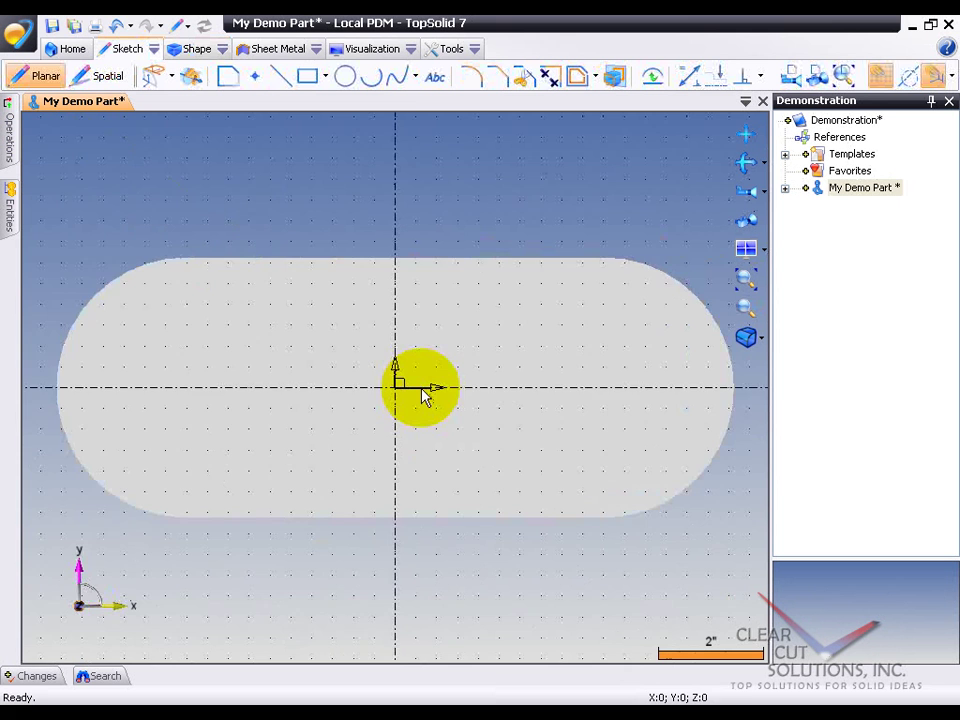
mouse_move(422, 390)
middle_mouse_down()
mouse_move(414, 311)
mouse_move(392, 272)
mouse_move(432, 298)
middle_mouse_up()
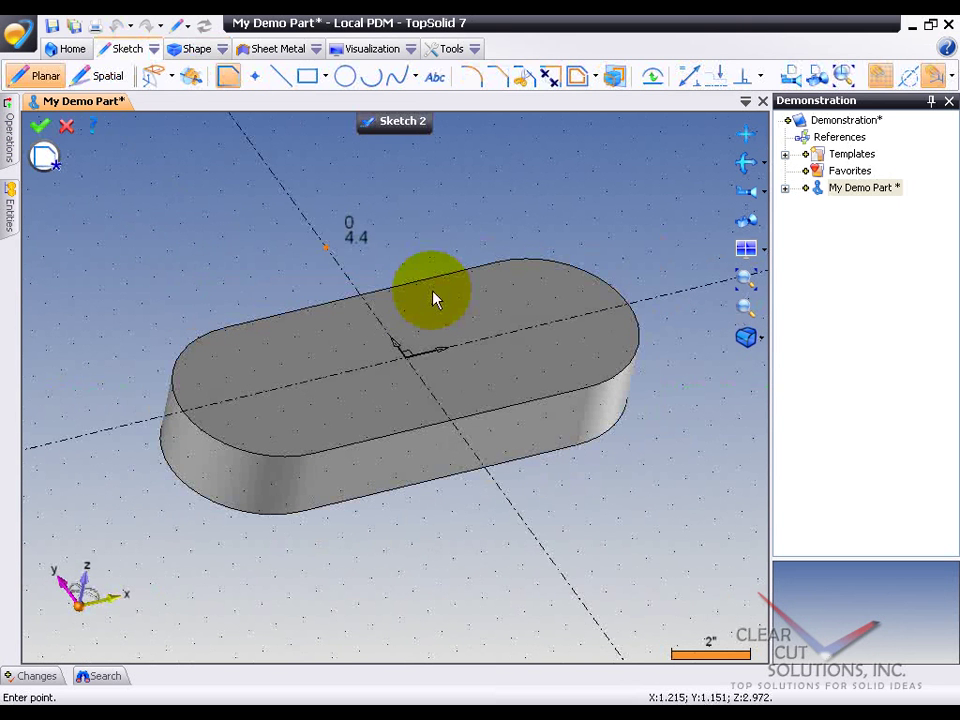
Offset the top face outline inward by 0.5 in with a count of 1
left_click(154, 50)
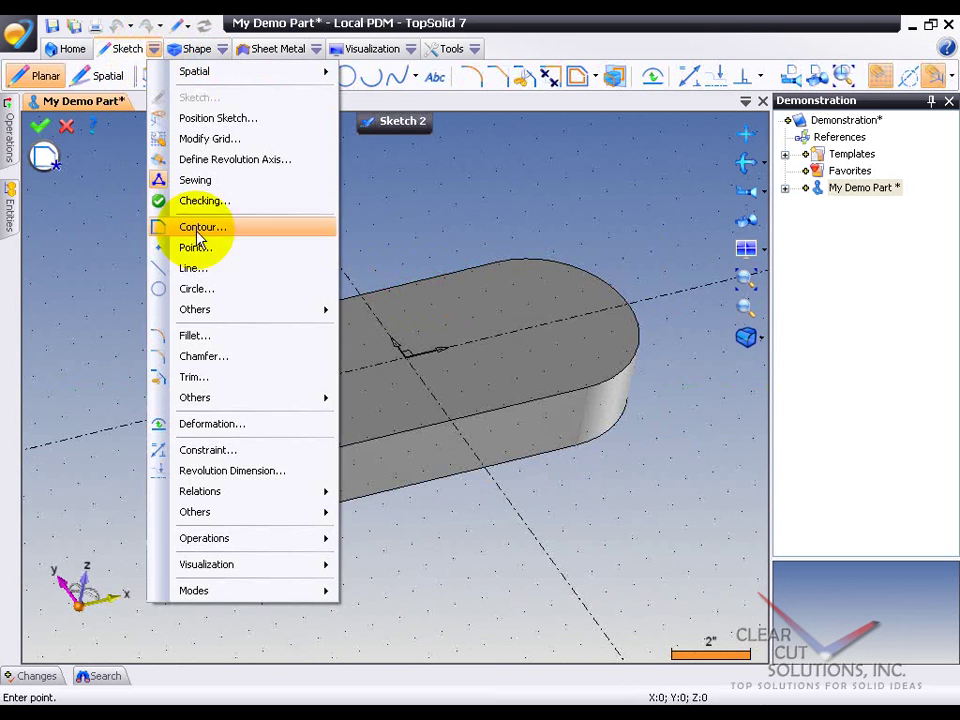
mouse_move(240, 543)
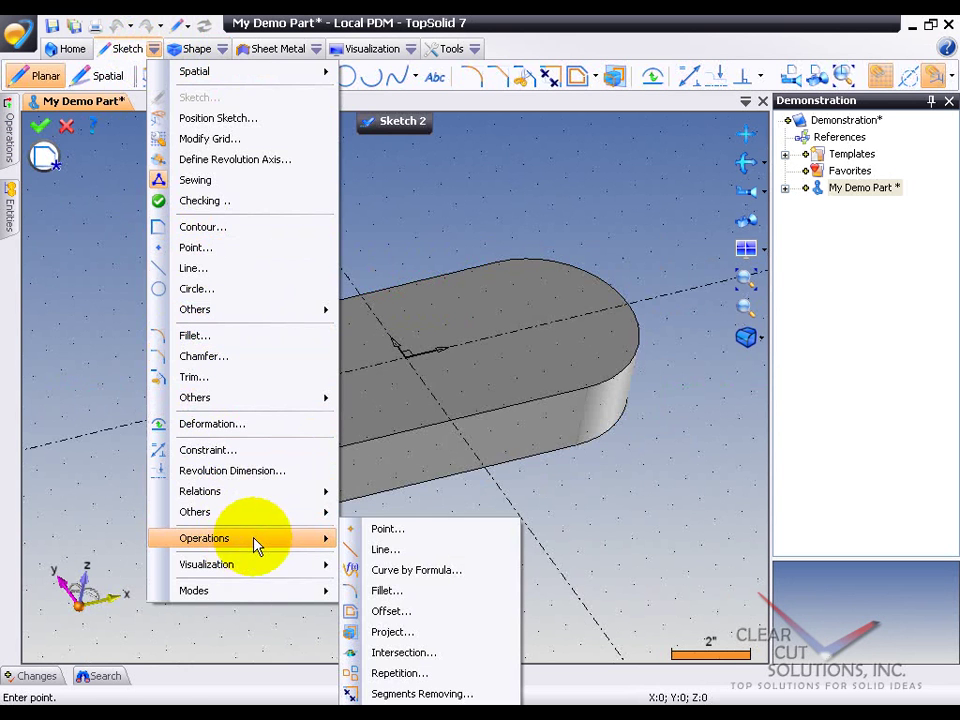
left_click(412, 614)
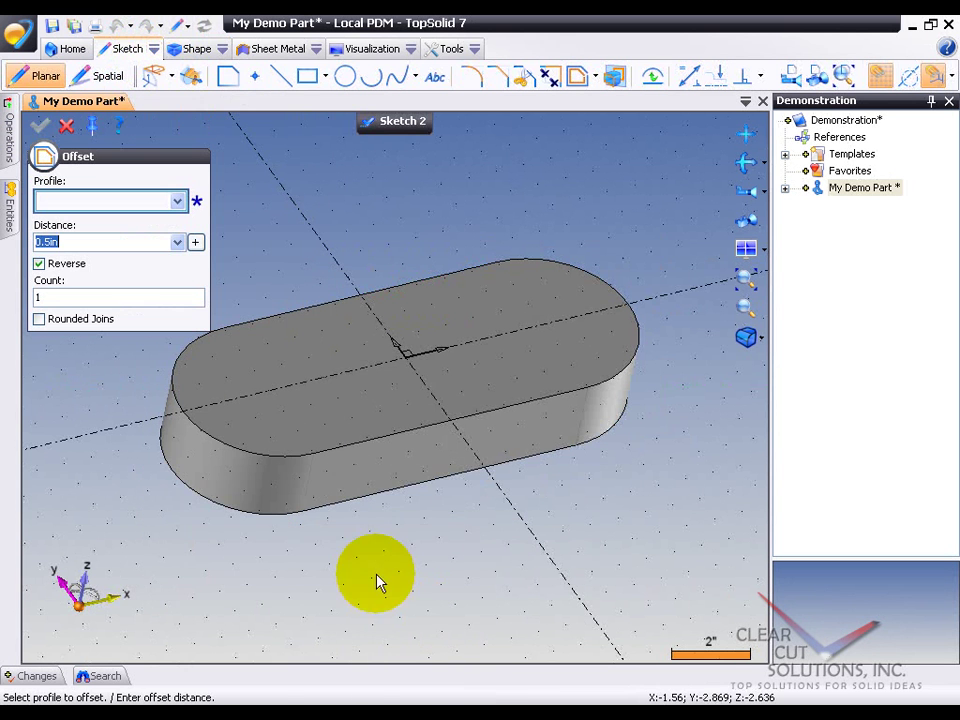
left_click(368, 507)
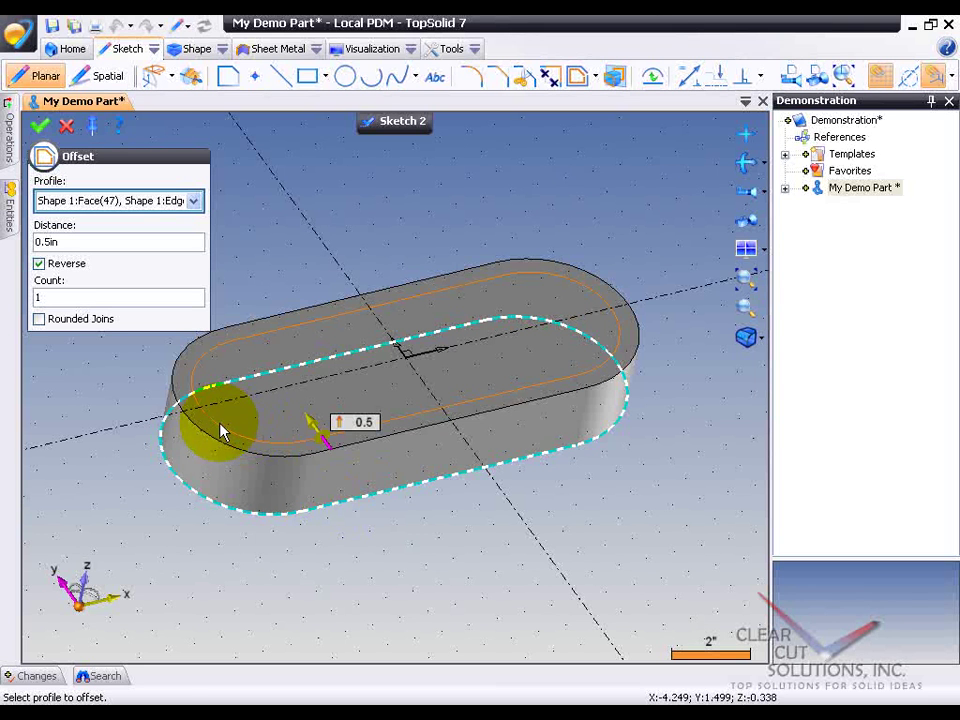
left_click(48, 297)
type("2")
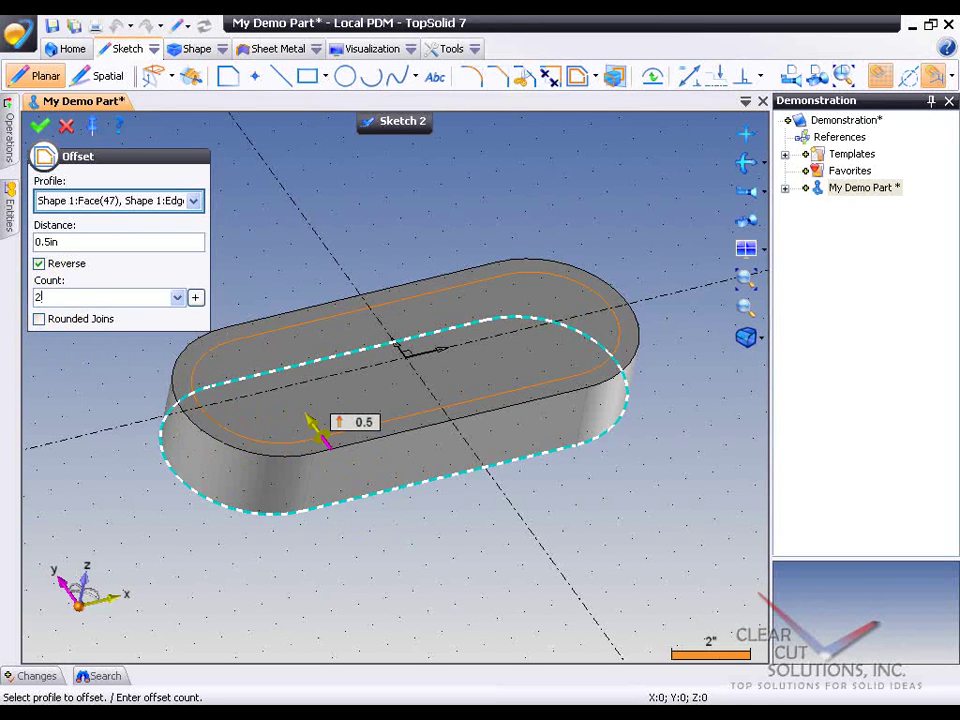
key("Return")
left_click(48, 298)
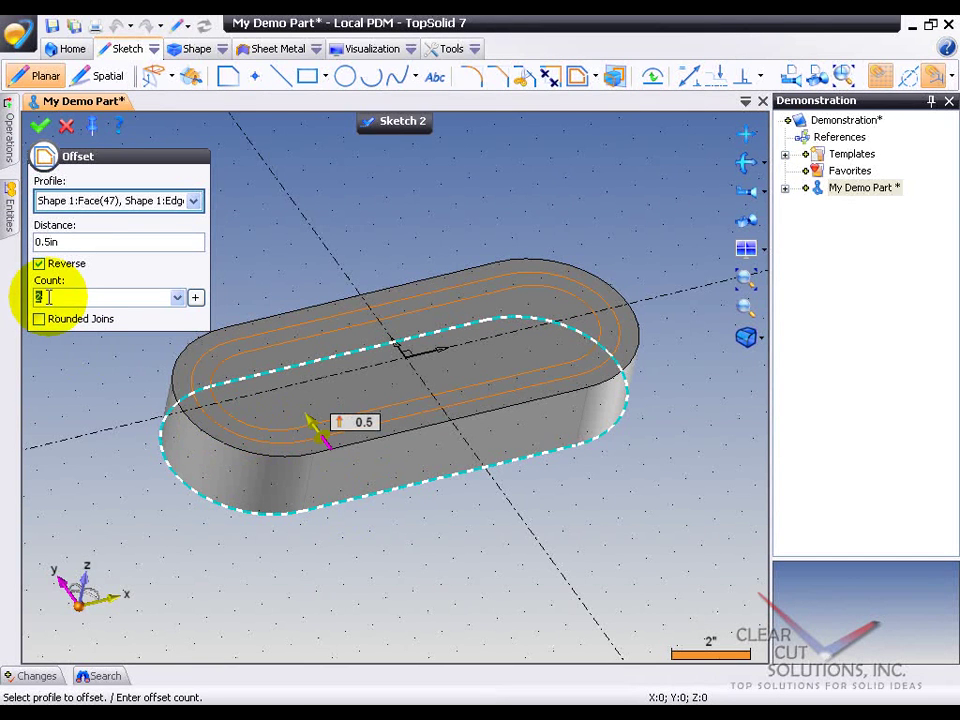
type("1")
key("Return")
left_click(38, 126)
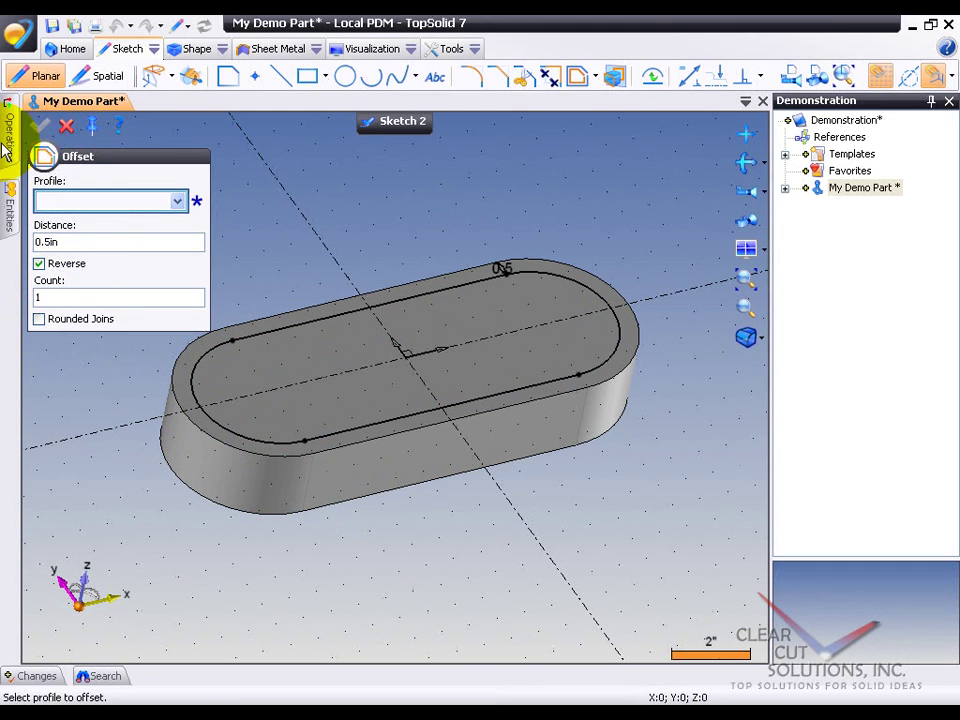
left_click(67, 127)
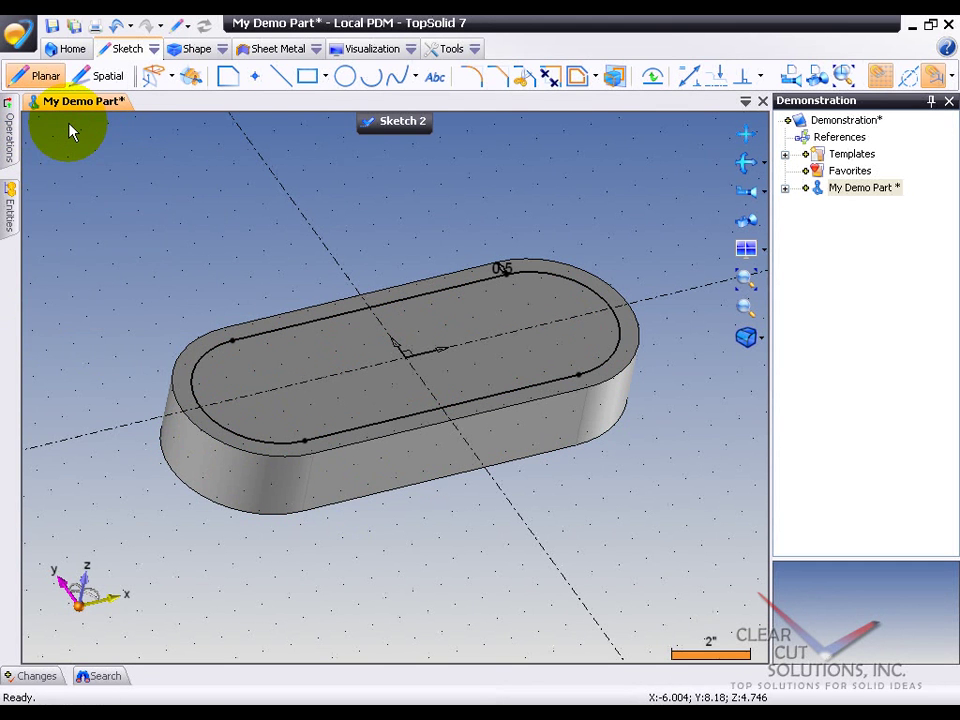
Build a 1-high boss from Sketch 2 with its top edge filleted at 0.125 in
right_click(266, 268)
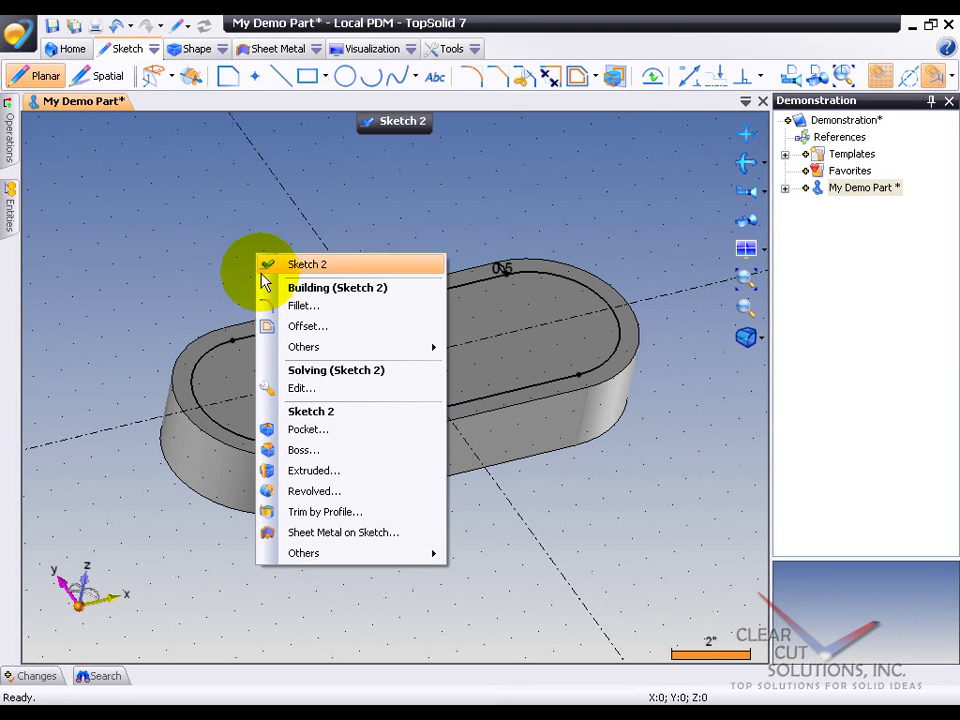
left_click(303, 450)
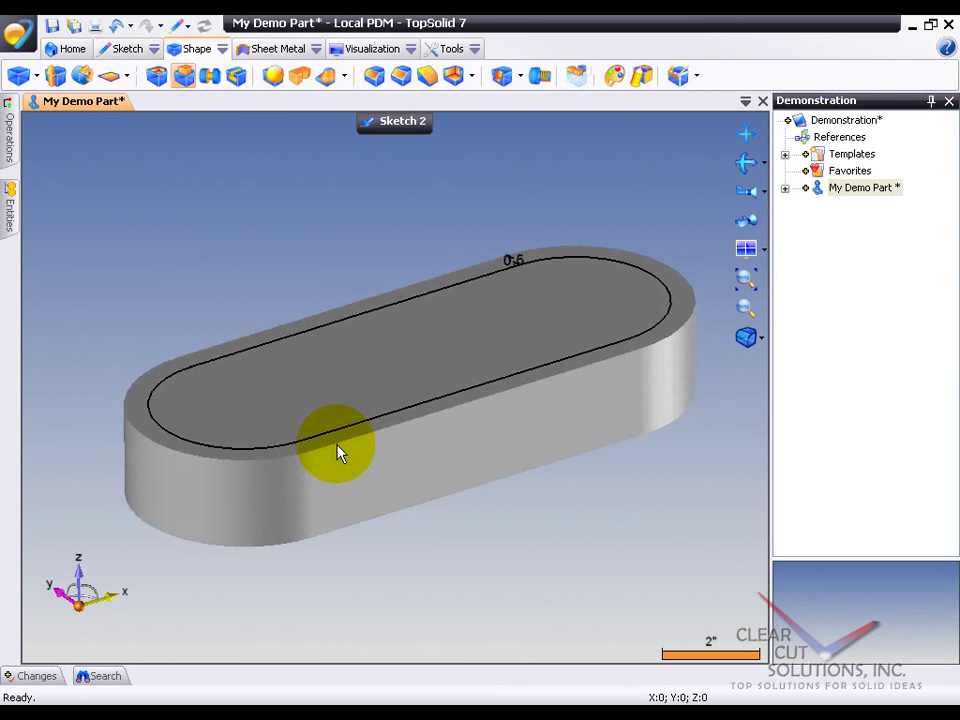
left_click(338, 452)
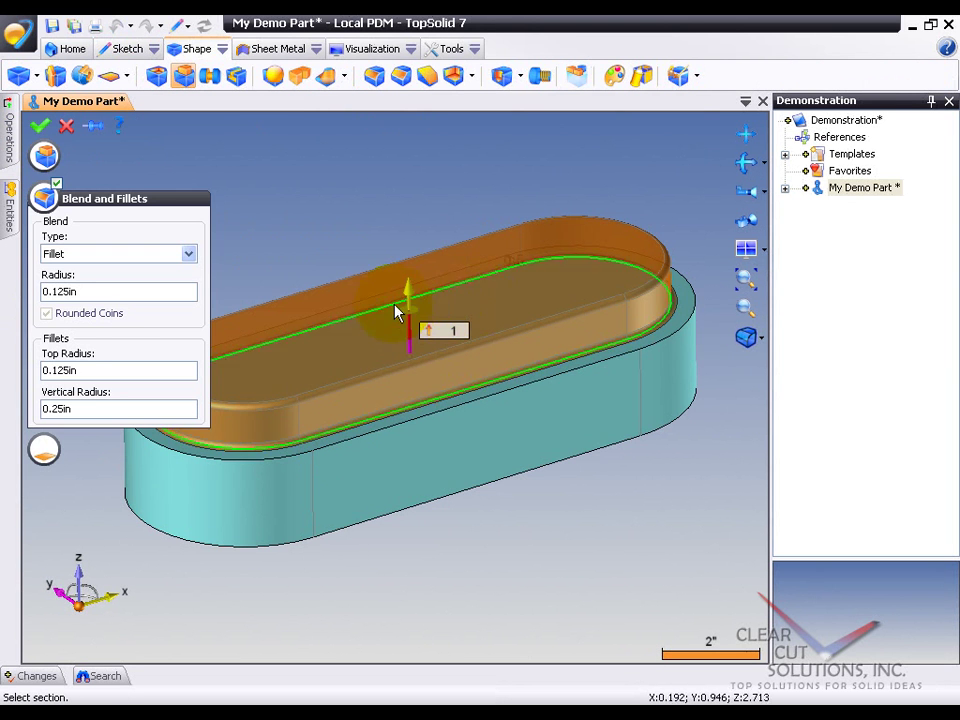
mouse_move(413, 300)
left_mouse_down()
mouse_move(409, 214)
mouse_move(409, 296)
left_mouse_up()
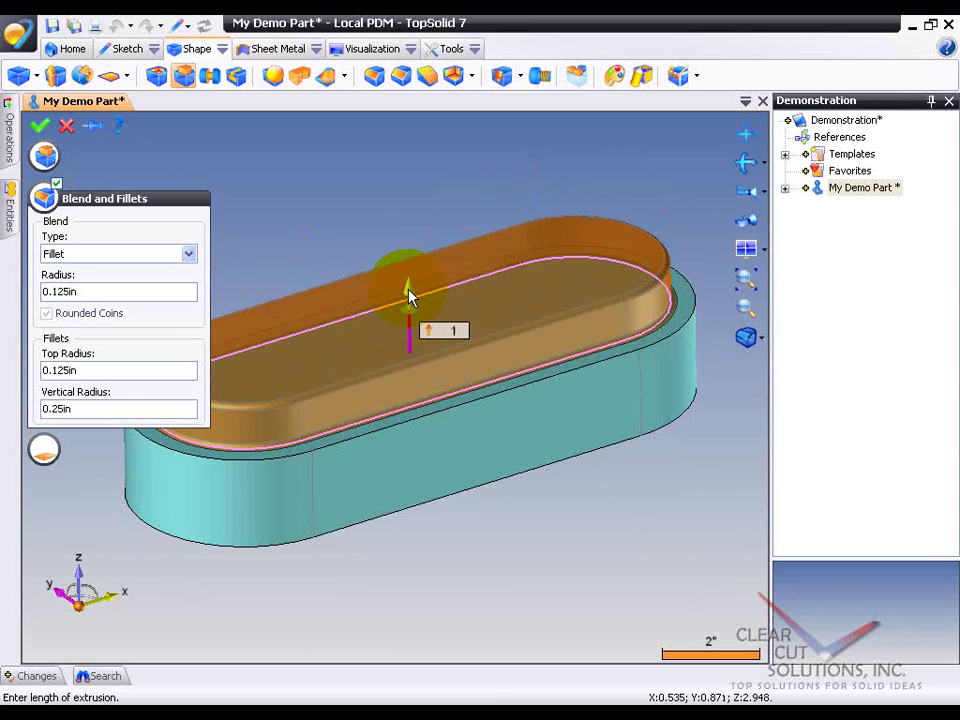
scroll(387, 380, "up", 2)
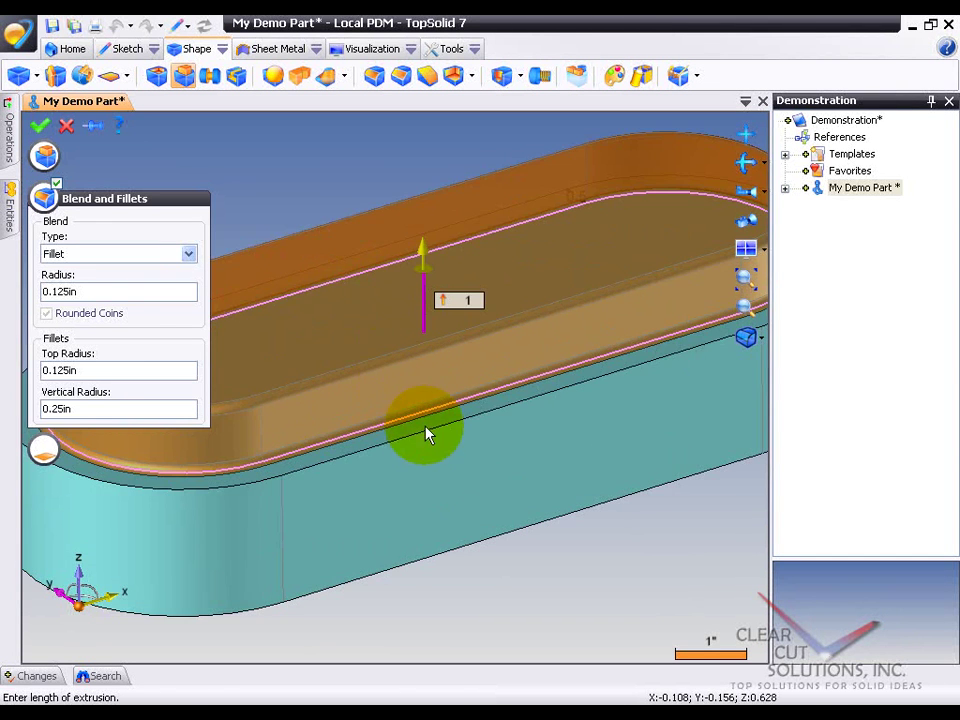
scroll(367, 355, "down", 1)
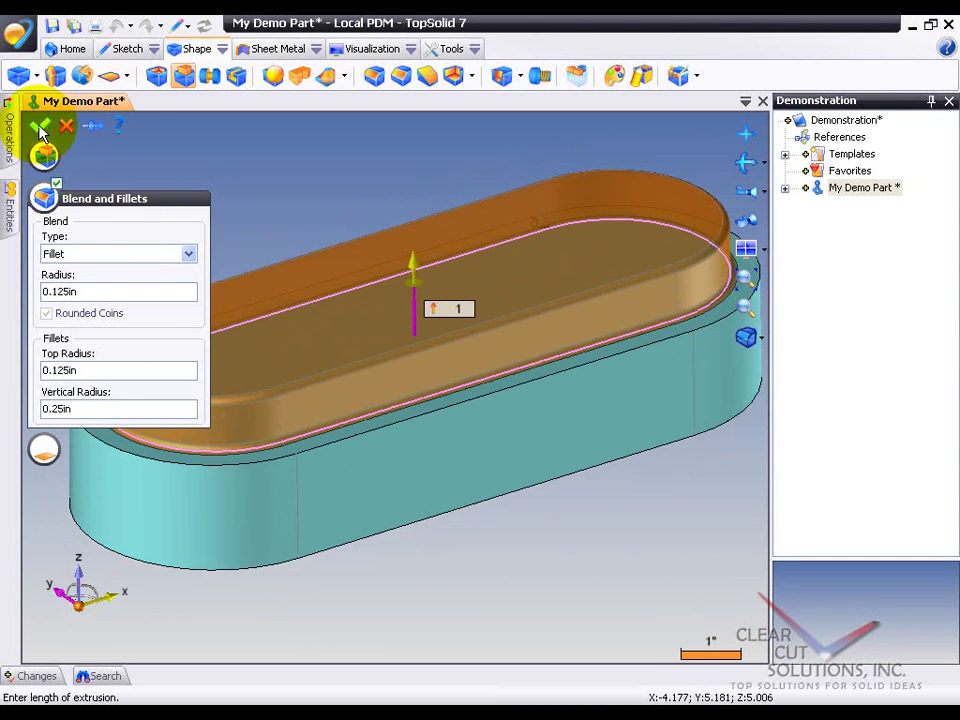
key("Return")
scroll(205, 212, "down", 2)
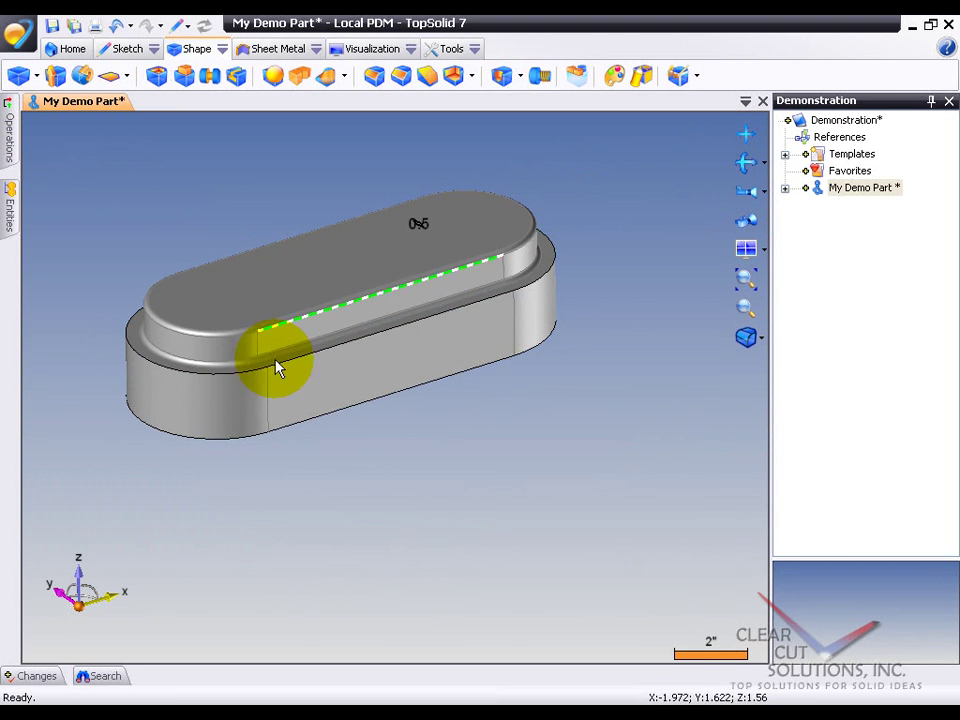
left_click(362, 393)
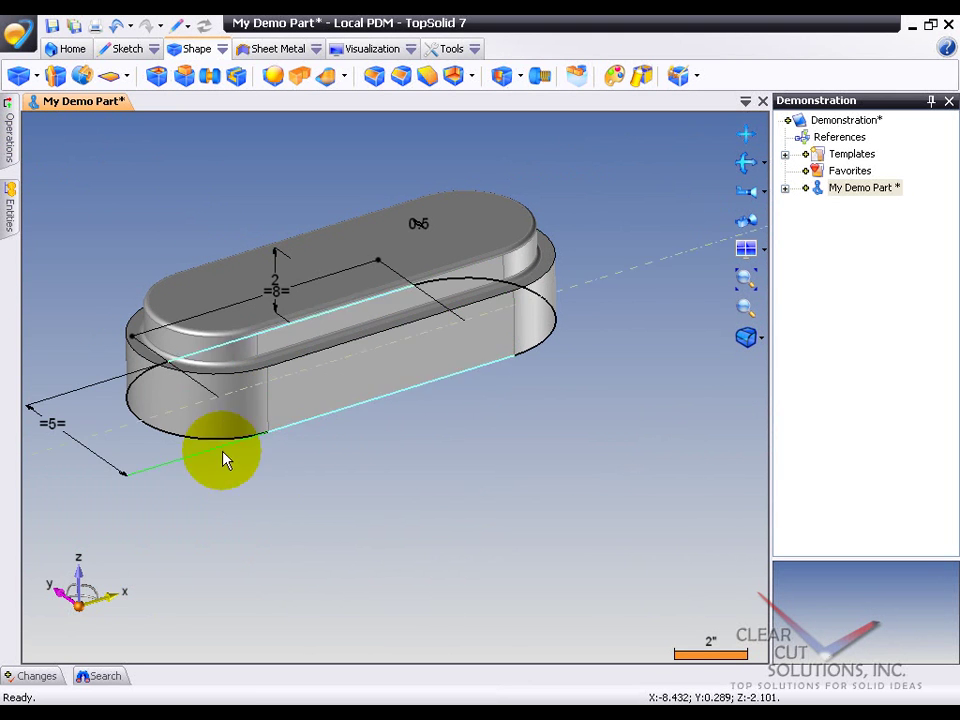
Reopen Sketch 1, draw a rectangle below the slot, and trim them into a T profile
right_click(192, 444)
left_click(226, 425)
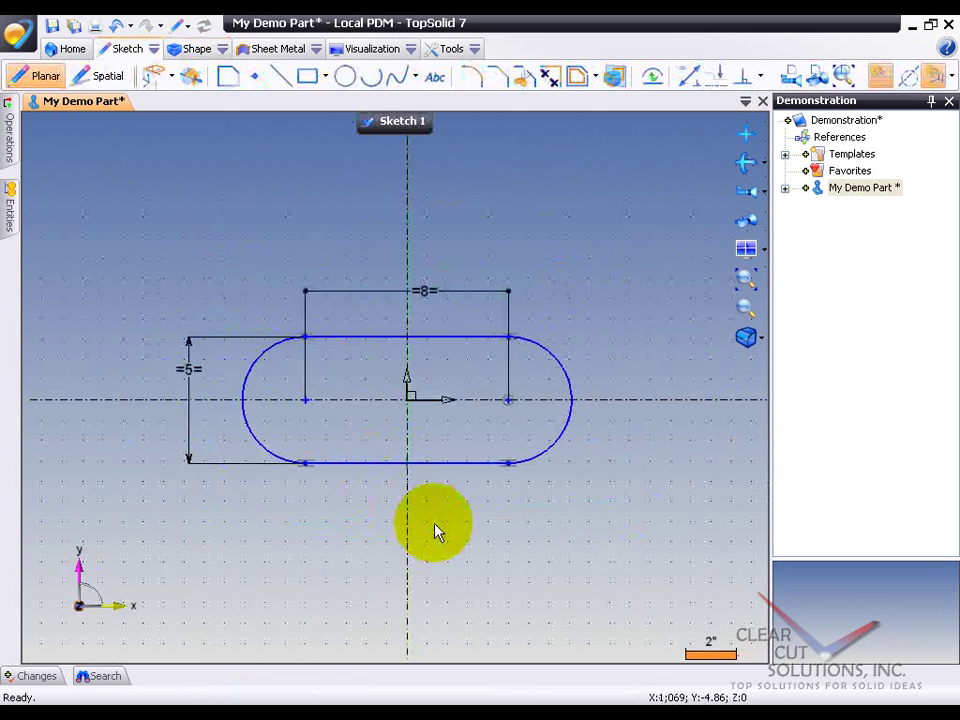
left_click(307, 76)
left_click(340, 331)
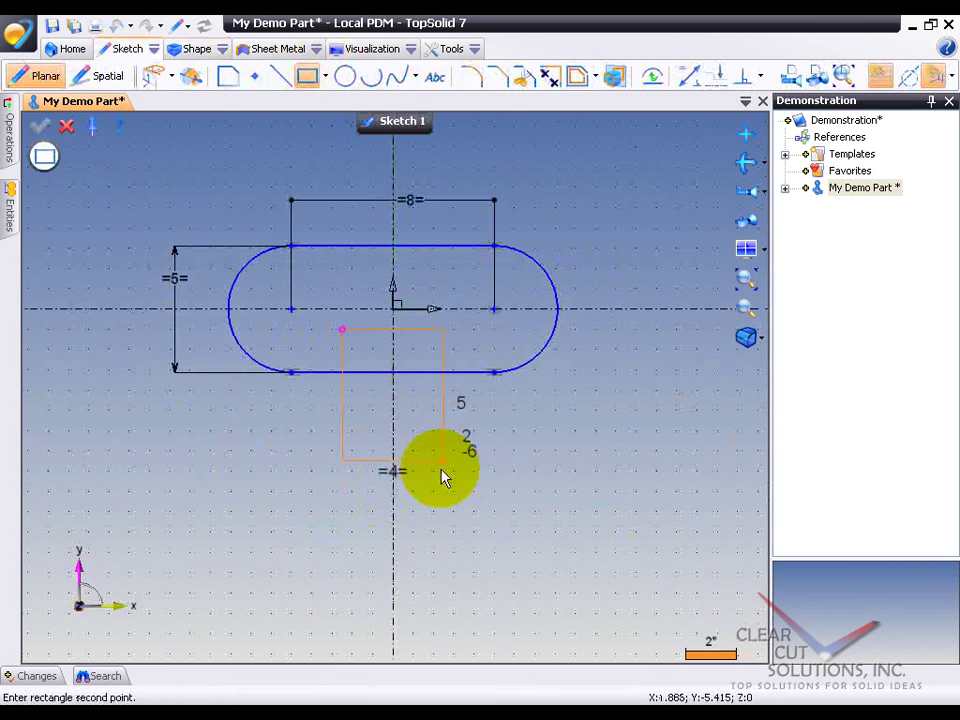
left_click(441, 492)
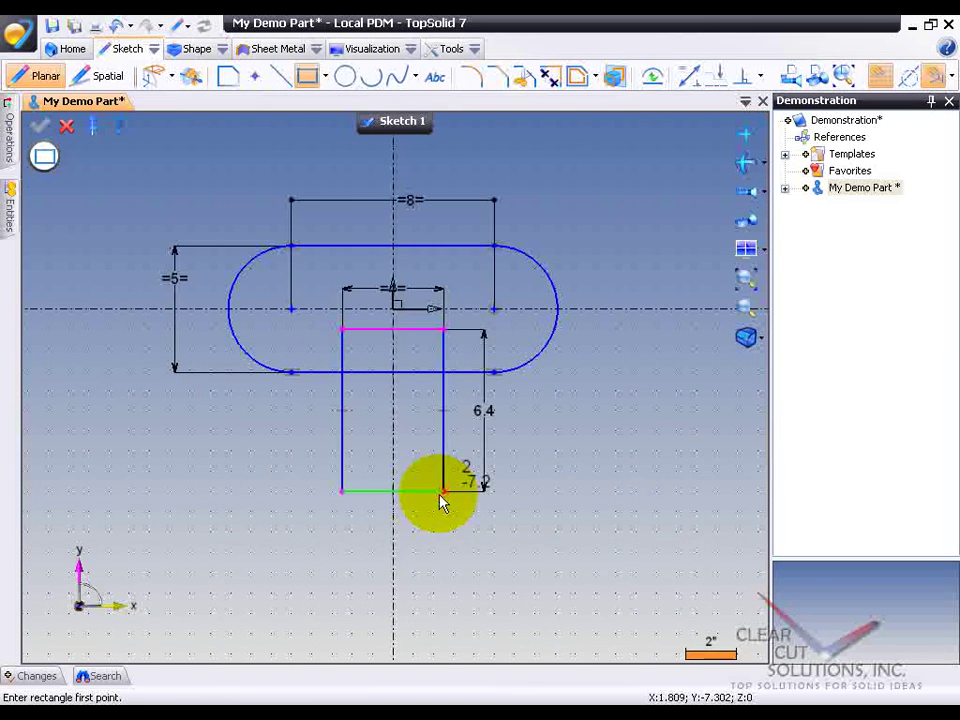
key("Escape")
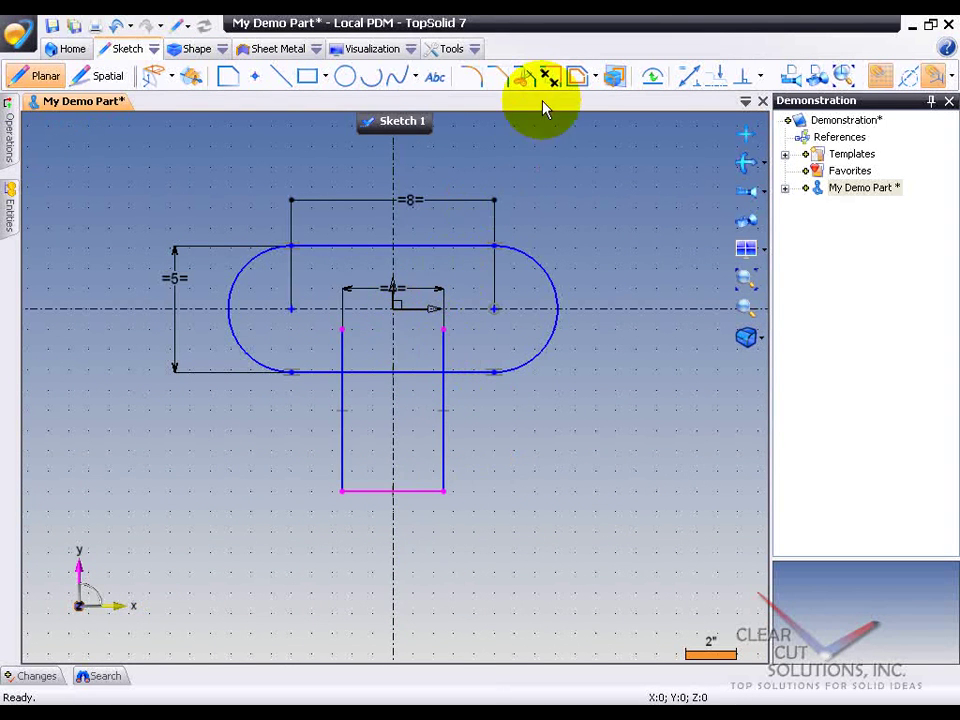
left_click(524, 76)
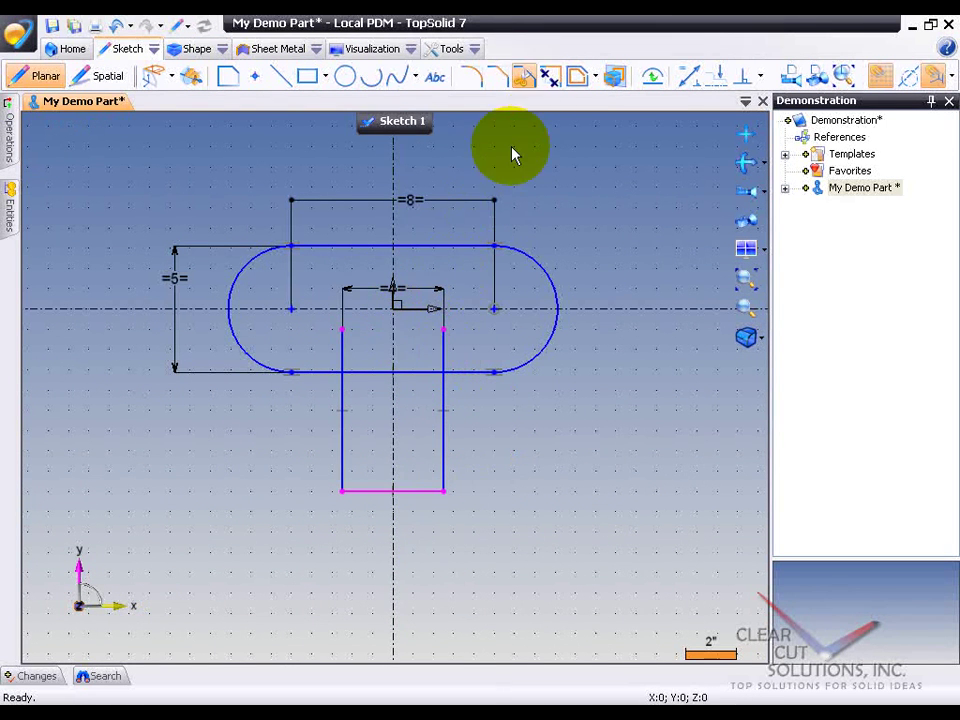
left_click(473, 384)
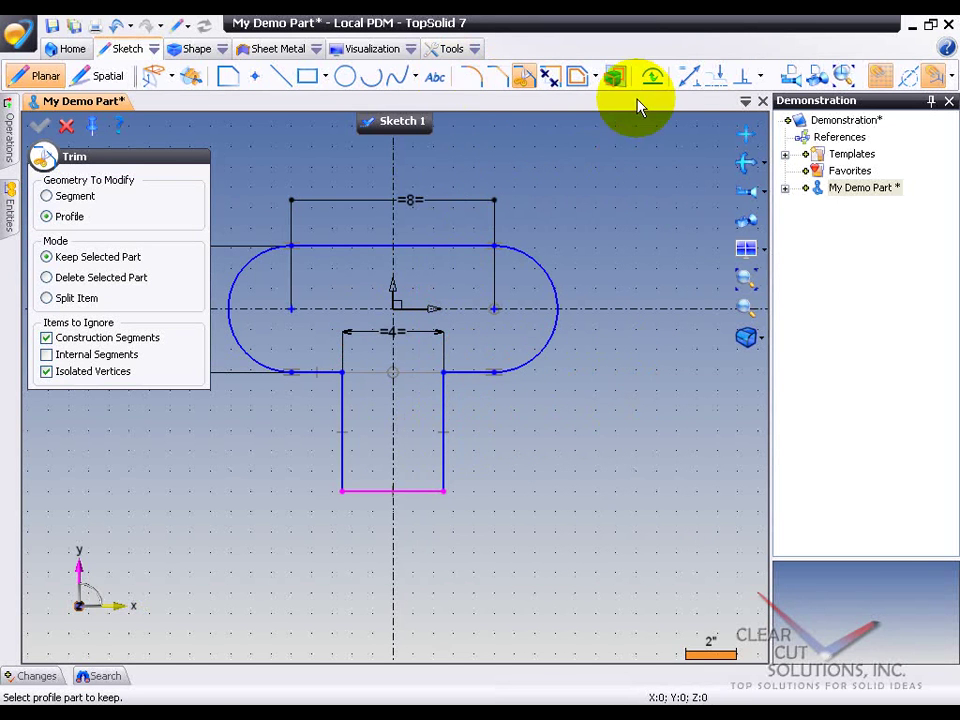
Dimension the T stem length to 4
left_click(689, 76)
left_click(422, 491)
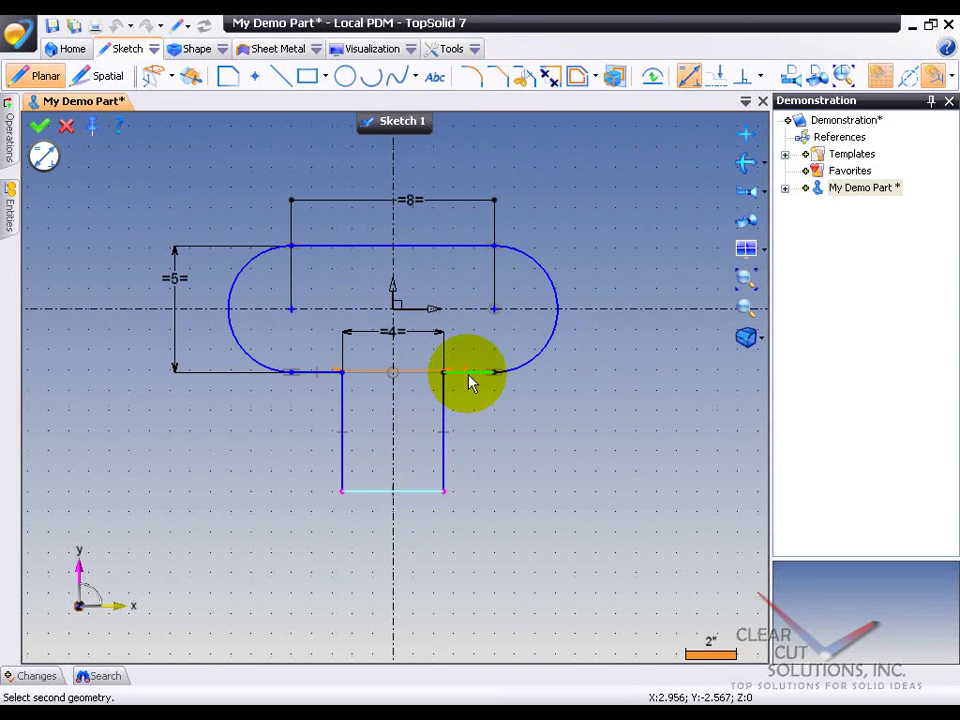
left_click(468, 375)
left_click(597, 511)
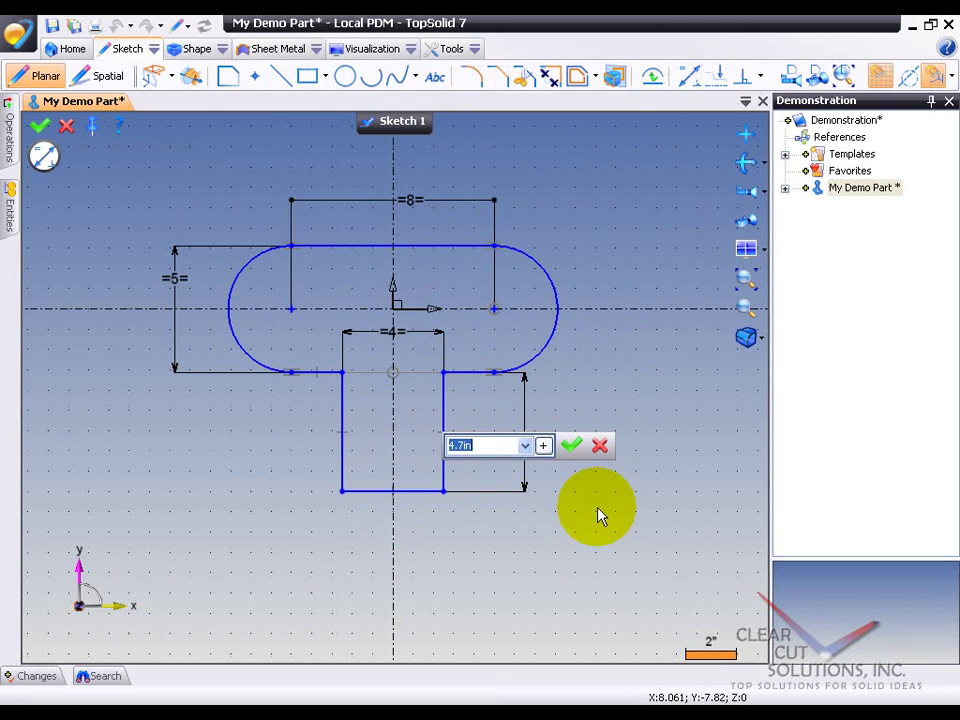
type("4")
key("Return")
scroll(415, 485, "up", 2)
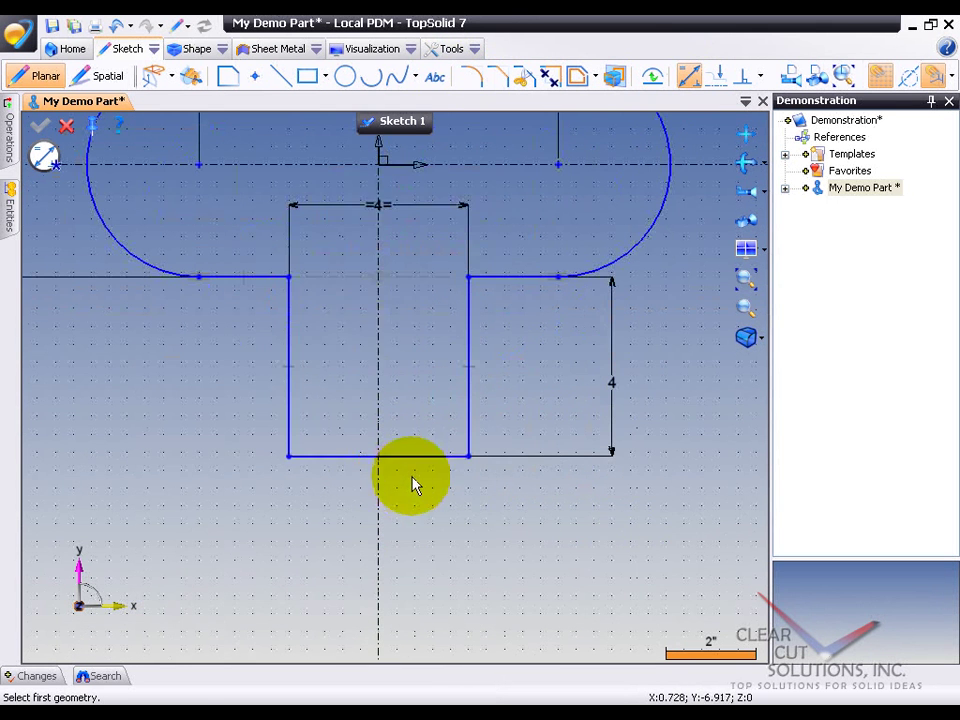
Round both bottom stem corners with 0.375 radius fillets
left_click(473, 82)
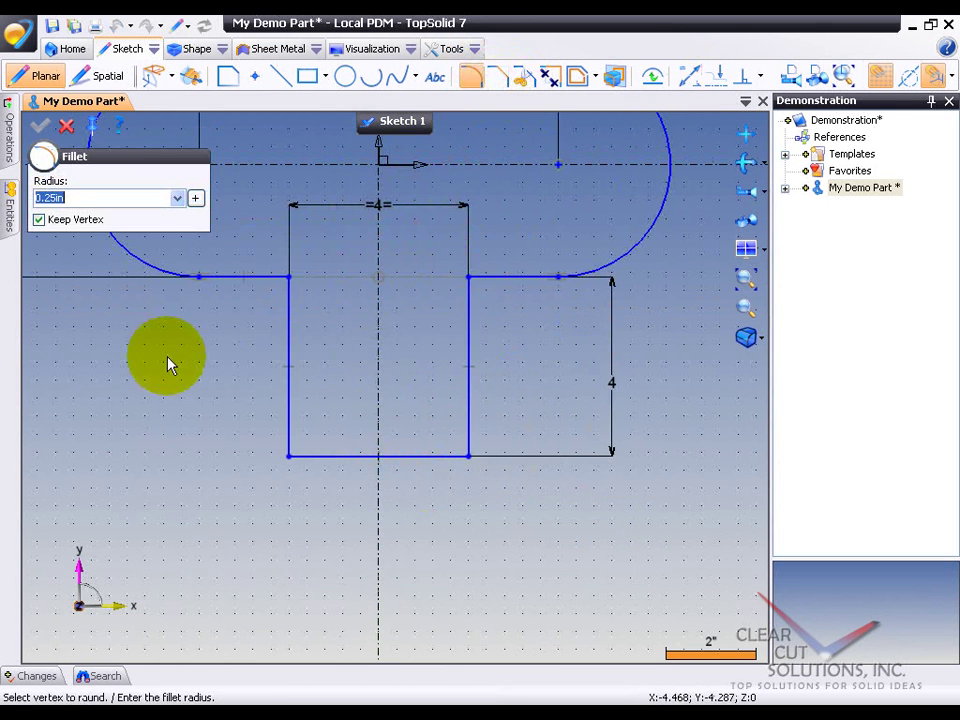
type(".375")
key("Return")
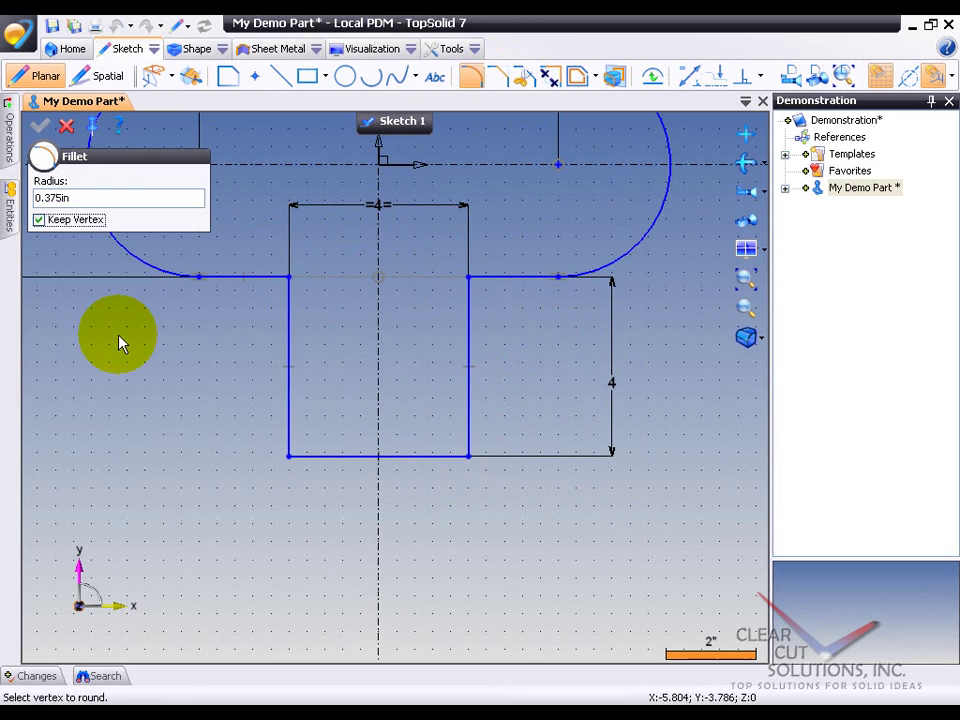
left_click(290, 457)
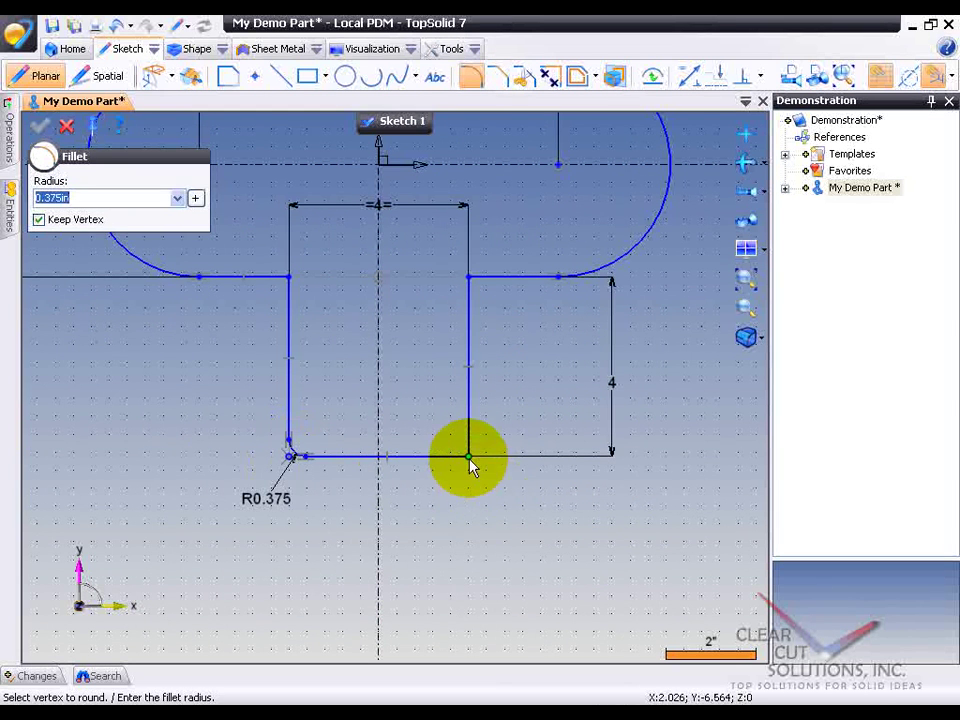
left_click(469, 457)
left_click(65, 128)
scroll(259, 567, "down", 4)
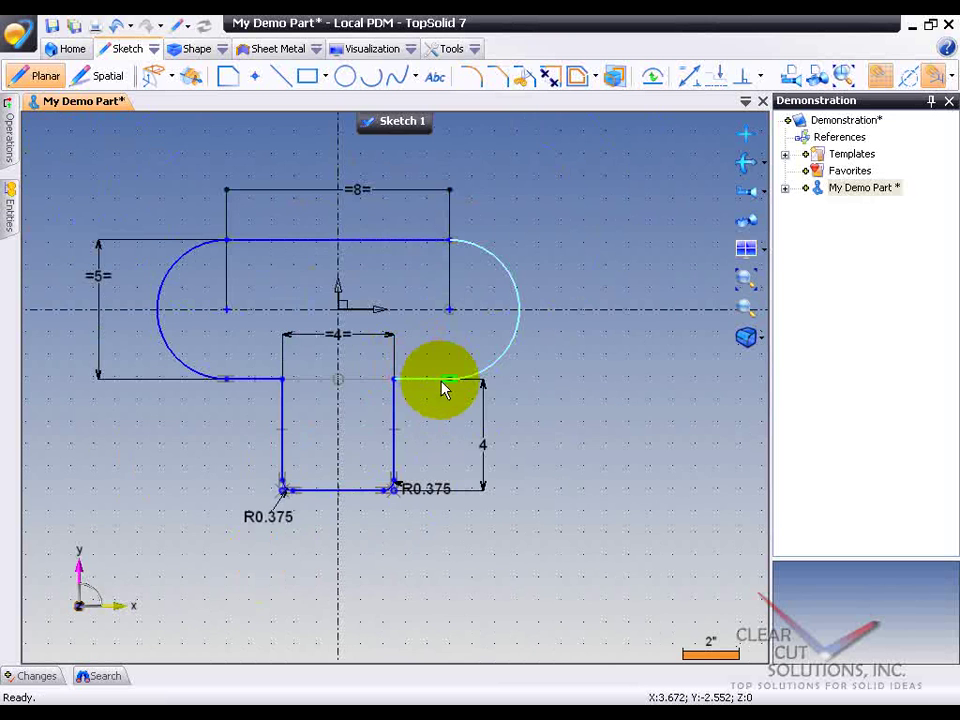
Orbit the view to inspect the rebuilt T-shaped solid and its filleted boss
mouse_move(525, 536)
middle_mouse_down()
mouse_move(514, 467)
mouse_move(439, 467)
mouse_move(498, 330)
middle_mouse_up()
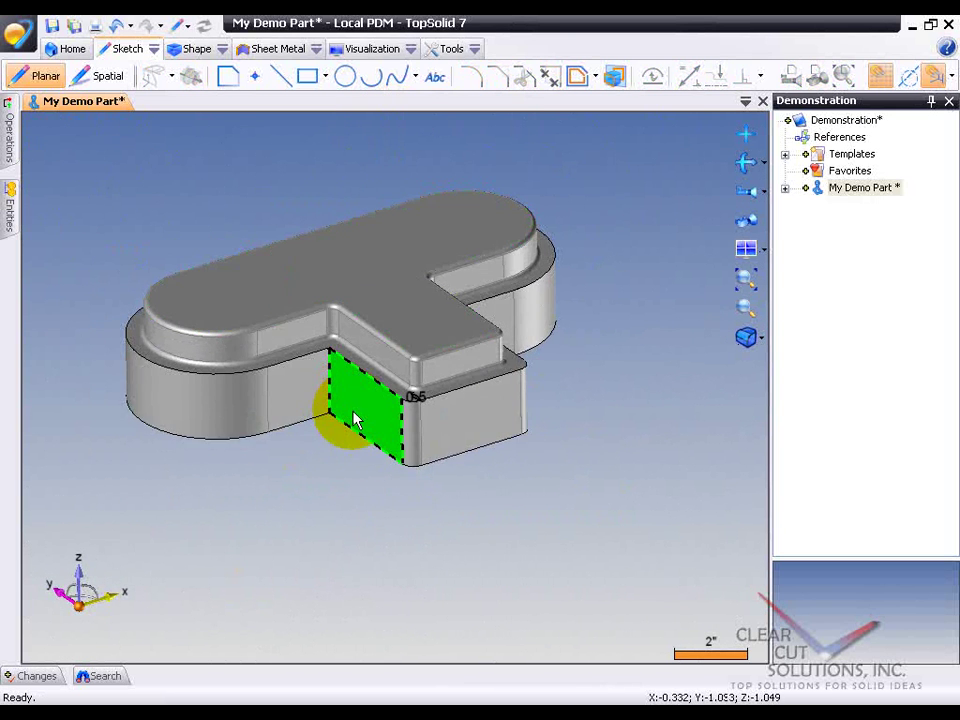
middle_click_drag(354, 531, 448, 544)
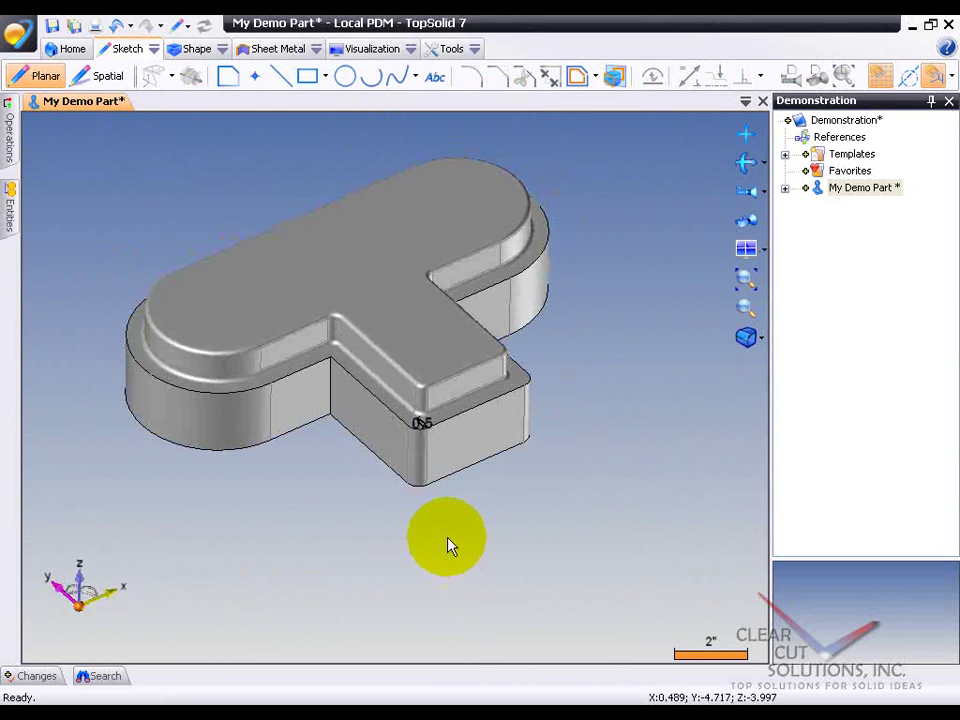
Save My Demo Part along with all other open documents
right_click(90, 108)
left_click(130, 135)
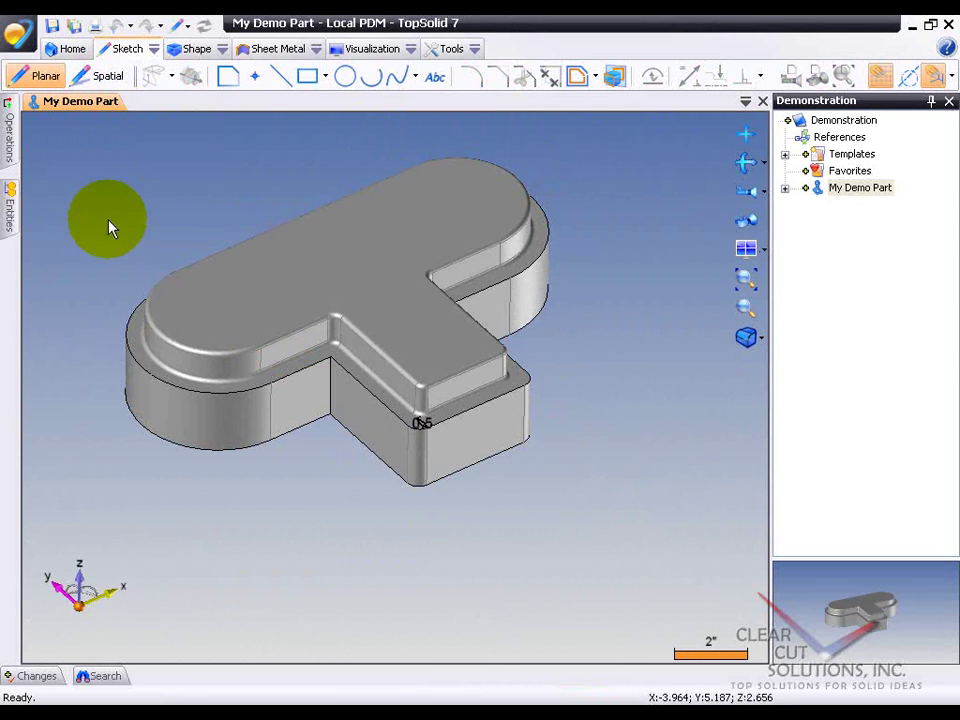
middle_click_drag(323, 575, 647, 401)
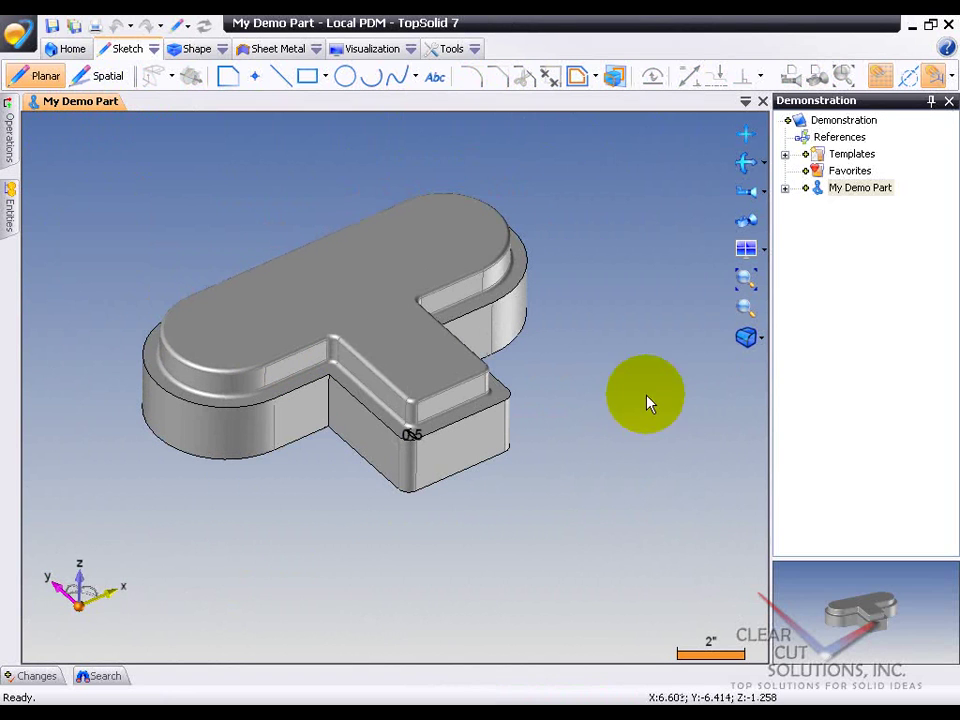
Create a new draft in the Demonstration project from the Assembly A ANSI Landscape template
right_click(840, 121)
left_click(831, 173)
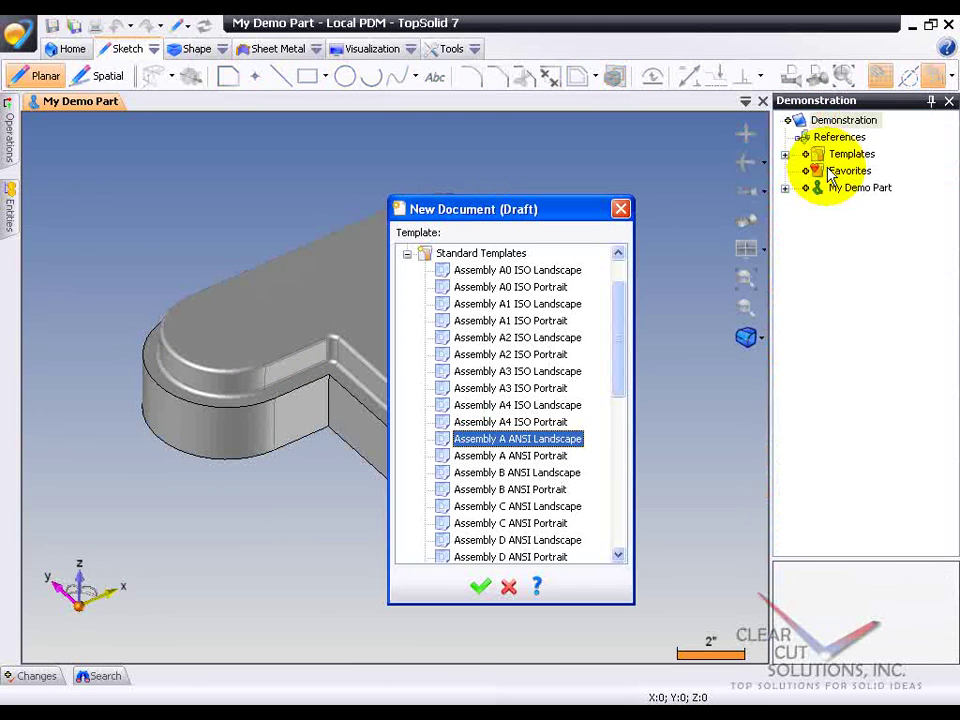
left_click(480, 586)
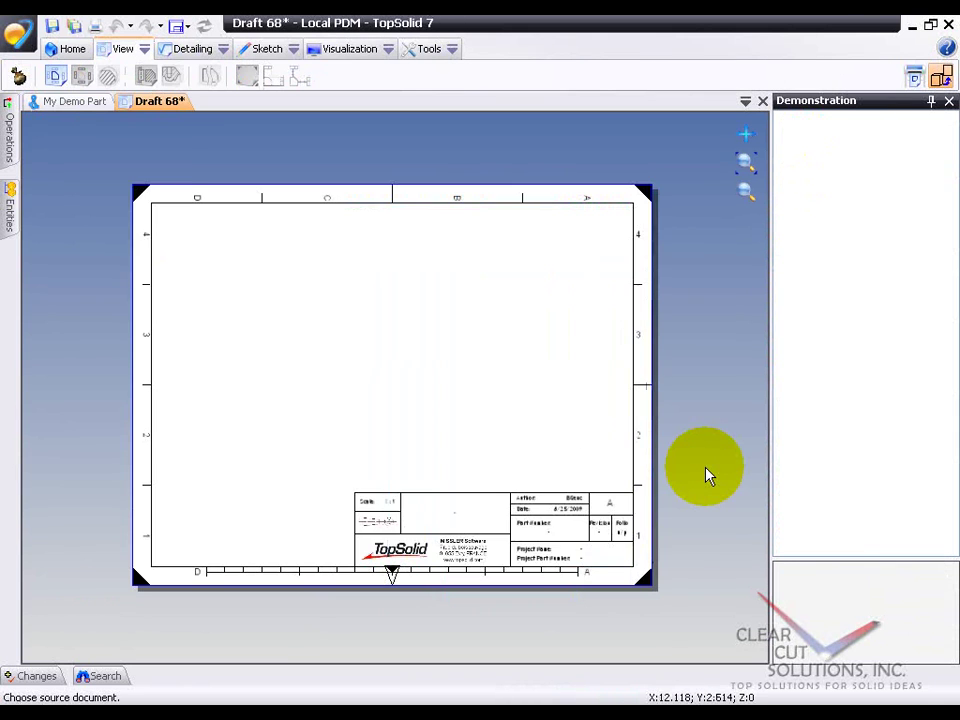
Set My Demo Part as the draft's source document and drag it onto the sheet
left_click(180, 199)
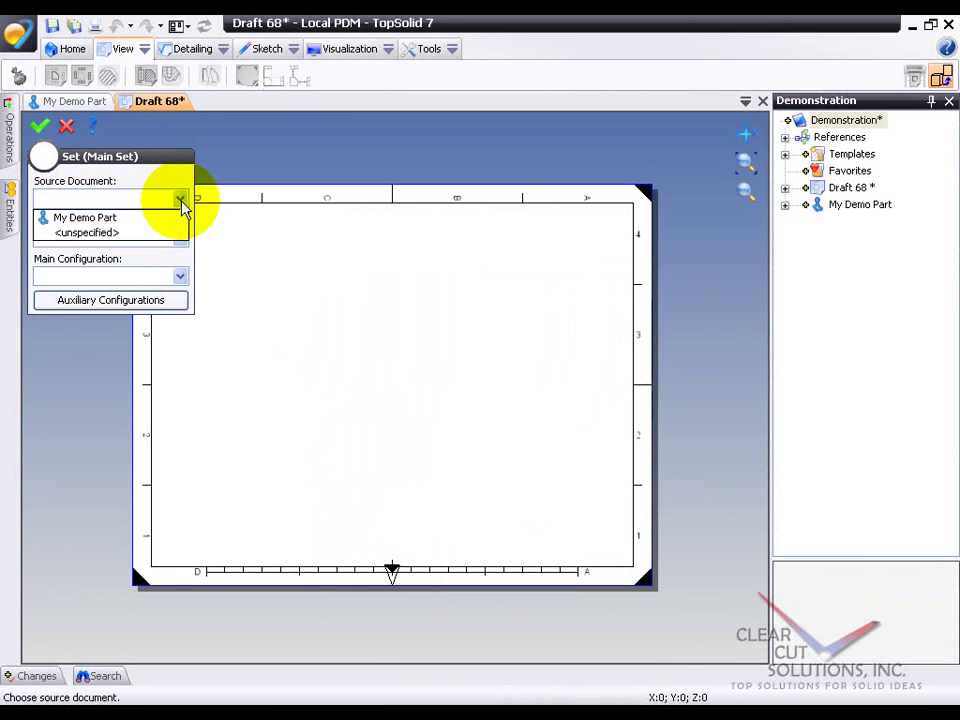
left_click(167, 220)
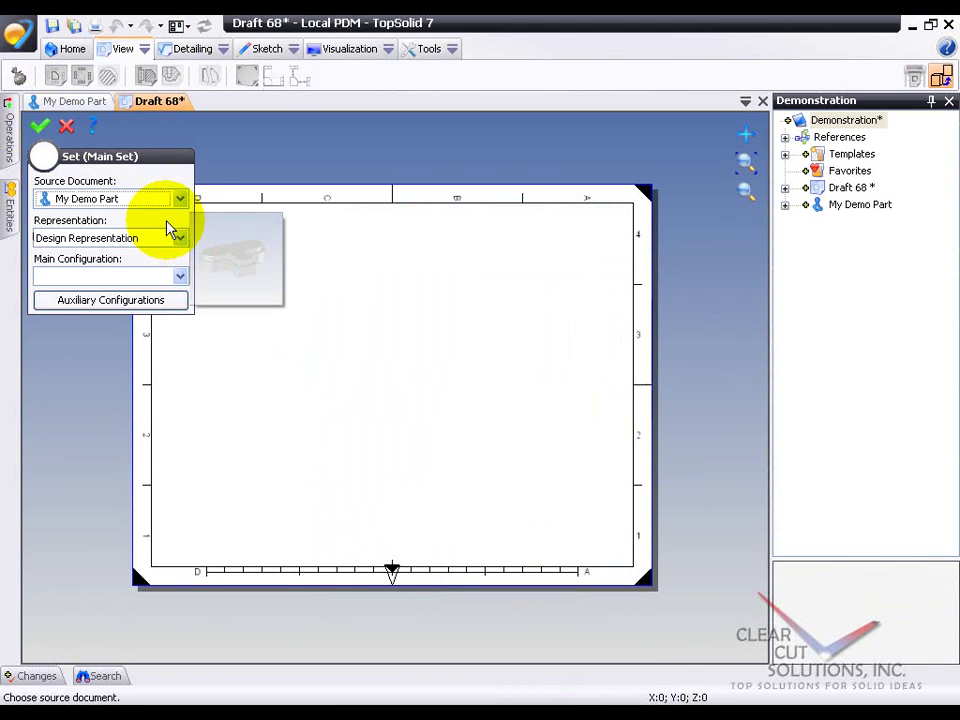
left_click(41, 127)
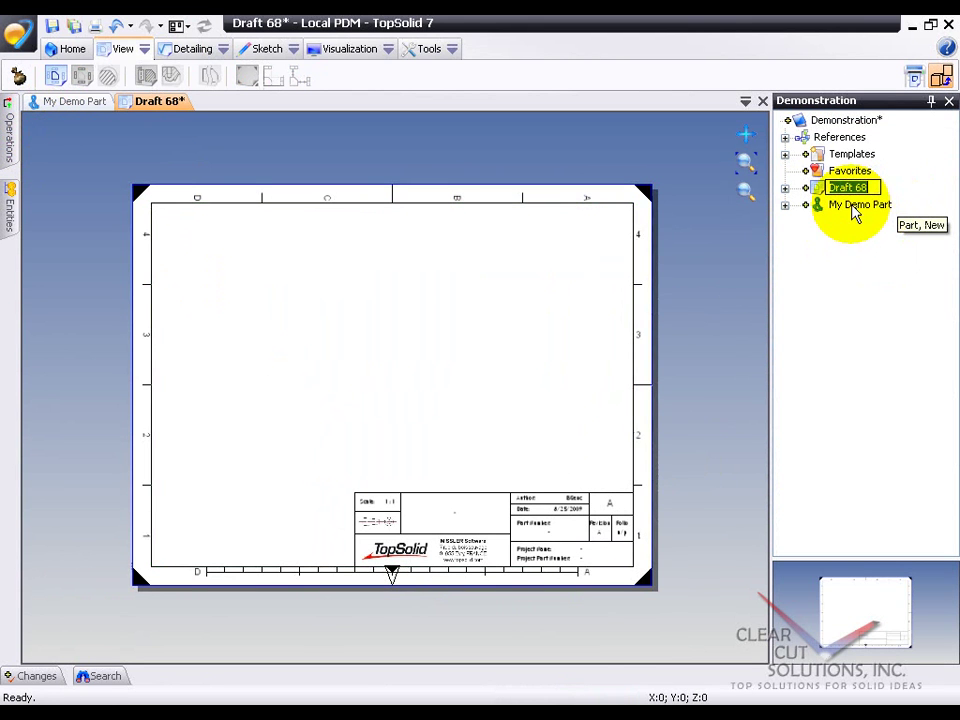
left_click_drag(857, 207, 364, 336)
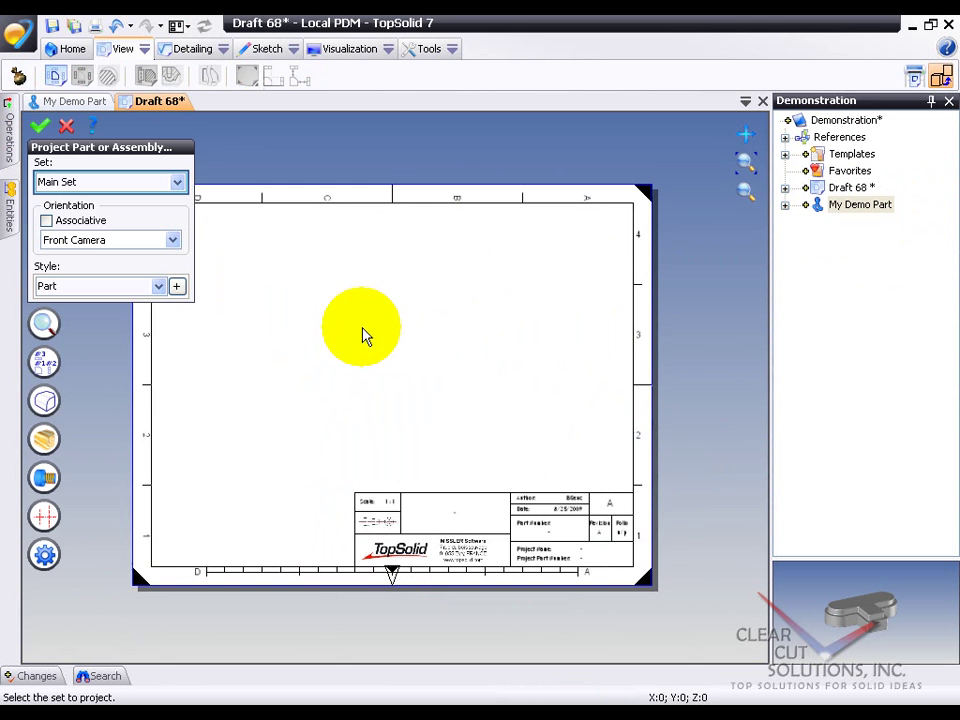
Turn the projected part to the Top Camera orientation showing the T-shaped outline, then accept it
scroll(370, 368, "up", 1)
scroll(370, 368, "up", 2)
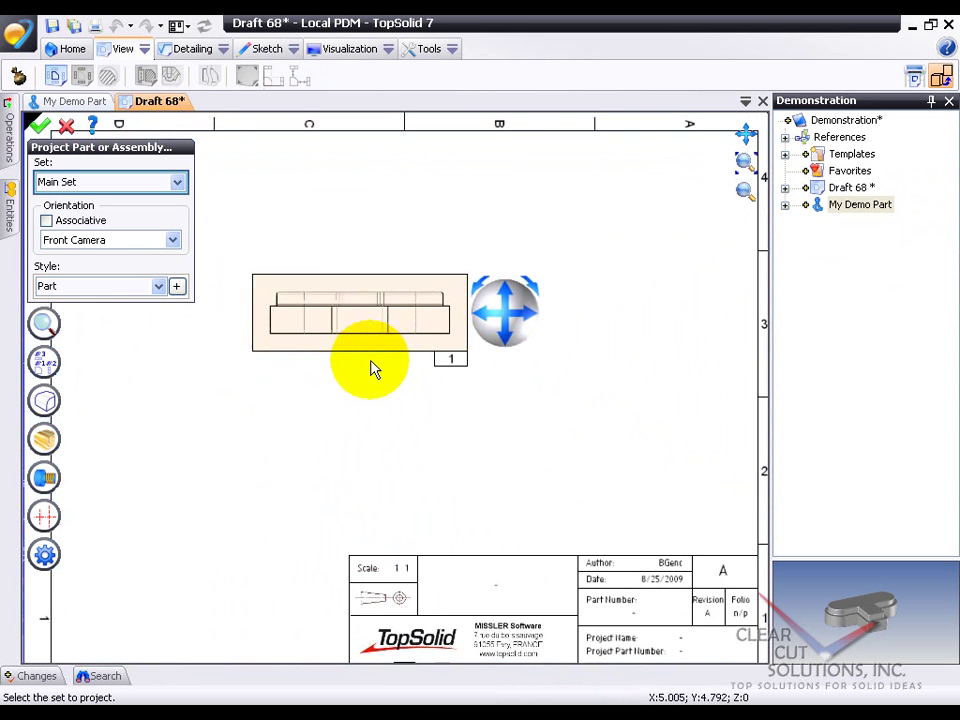
left_click(516, 343)
left_click(541, 309)
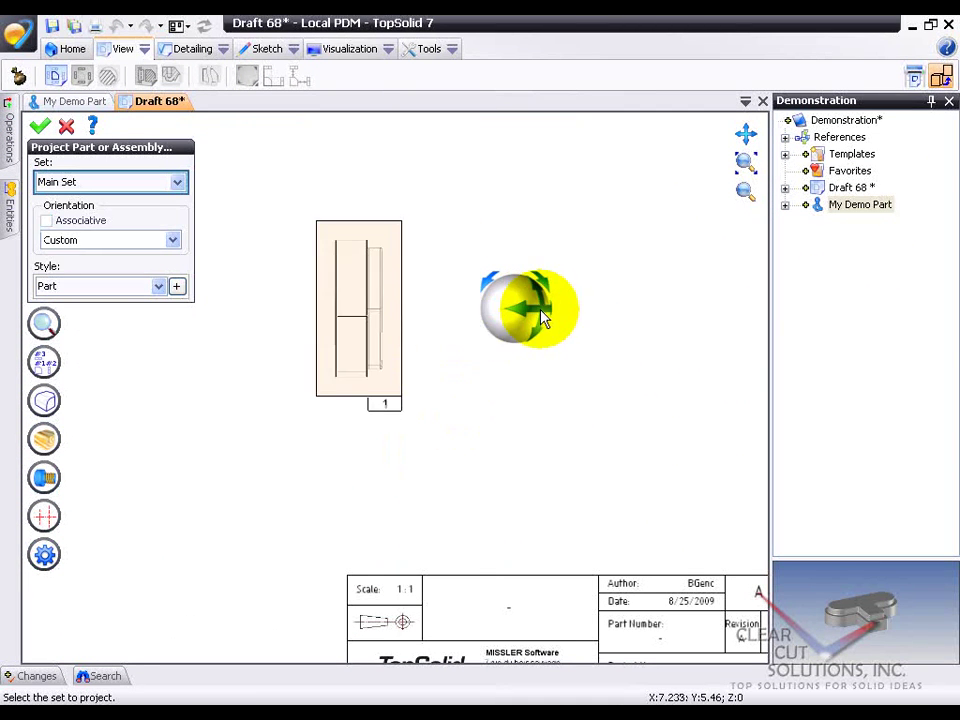
left_click(428, 313)
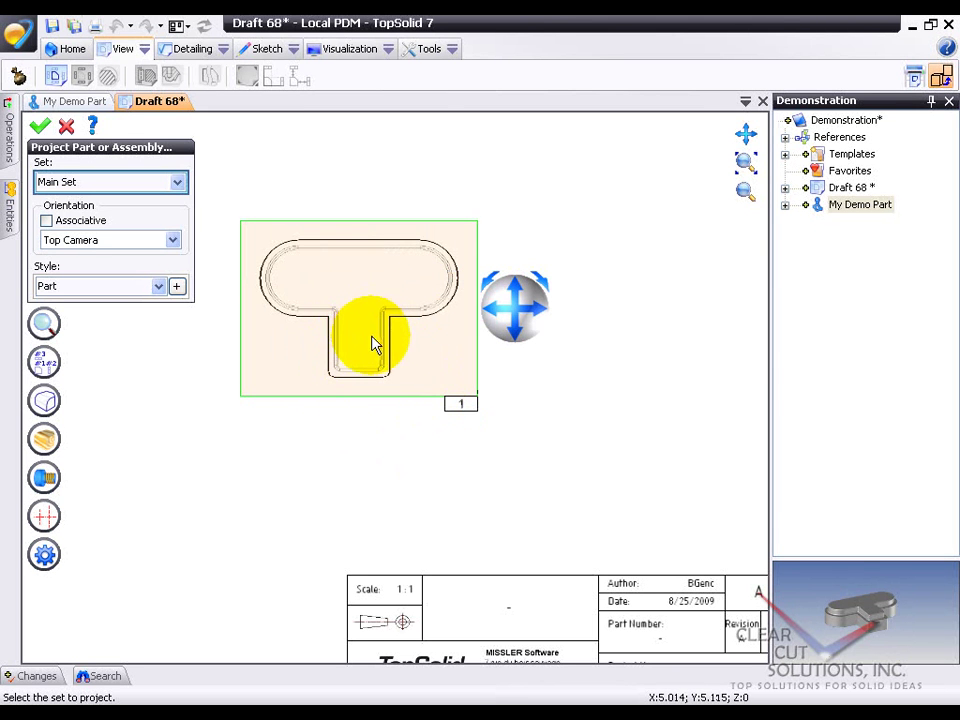
left_click_drag(372, 343, 474, 300)
right_click(424, 318)
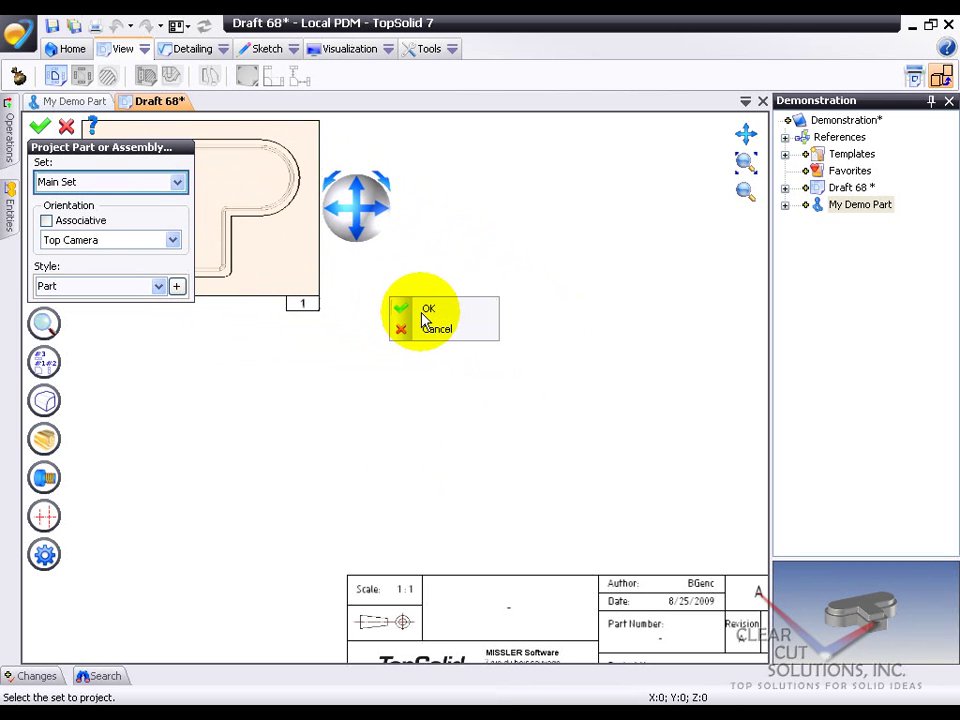
Place side view right, front view below and isometric diagonal to View 1, then save Draft 68
left_click(425, 321)
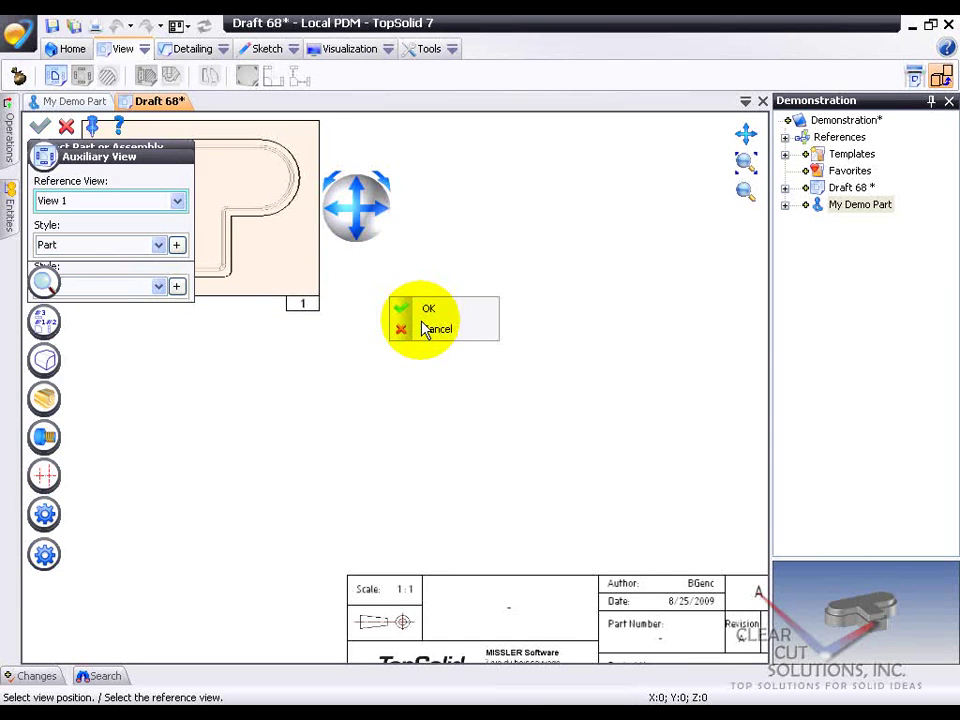
left_click(508, 240)
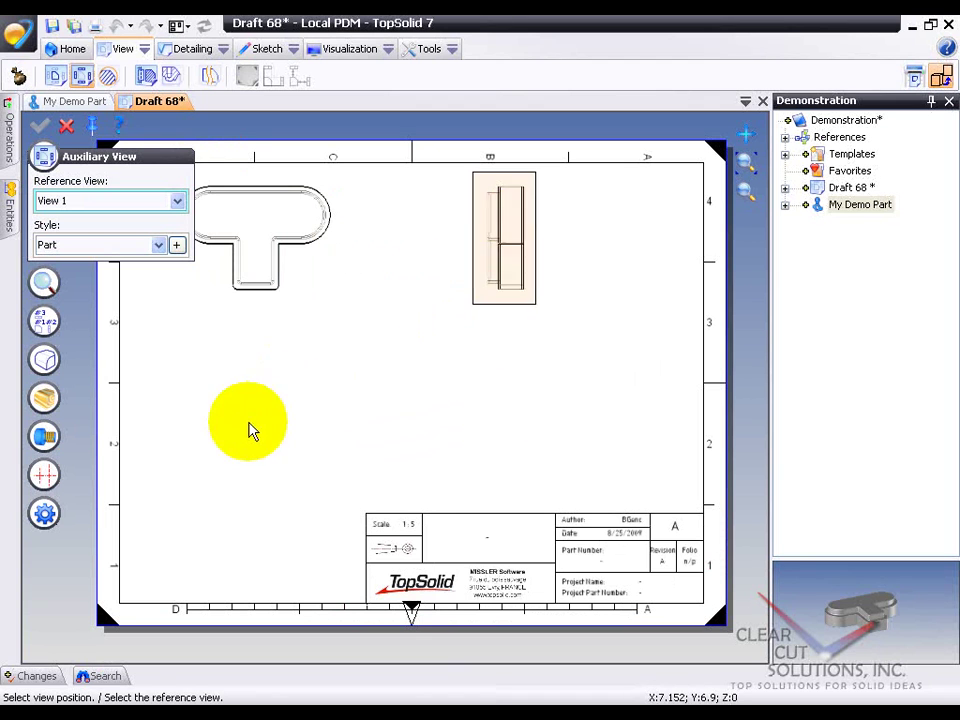
left_click(253, 432)
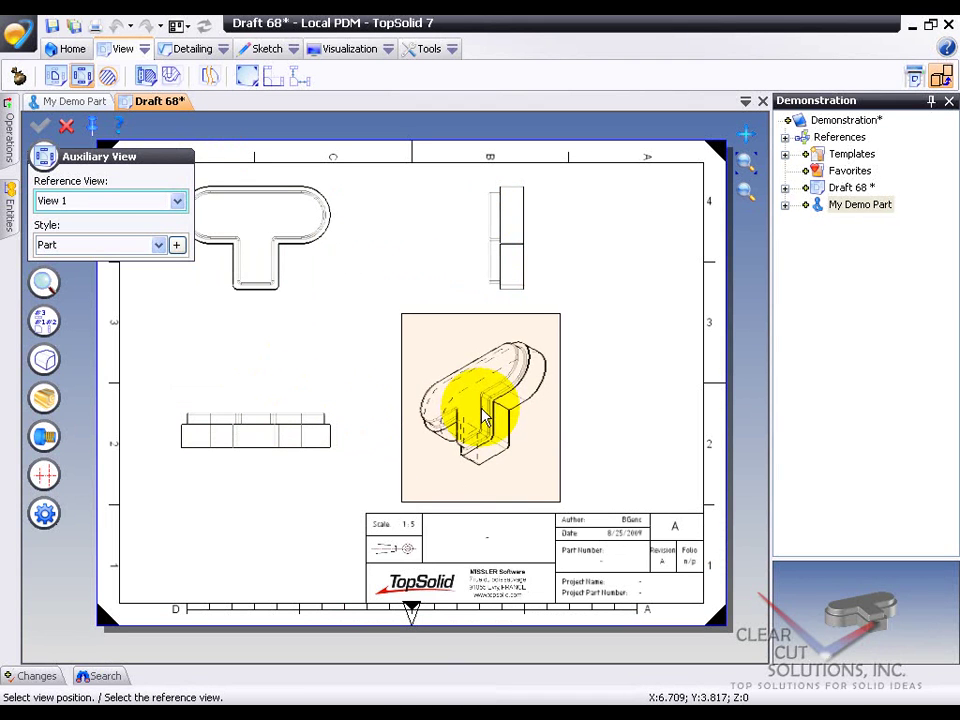
left_click(483, 420)
left_click(66, 126)
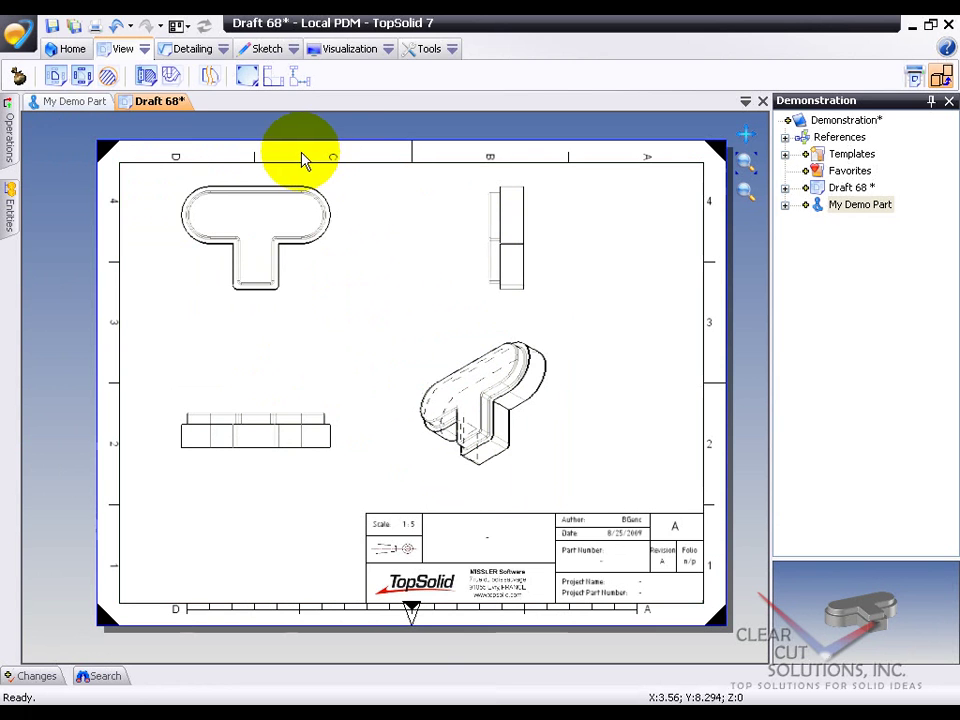
right_click(157, 112)
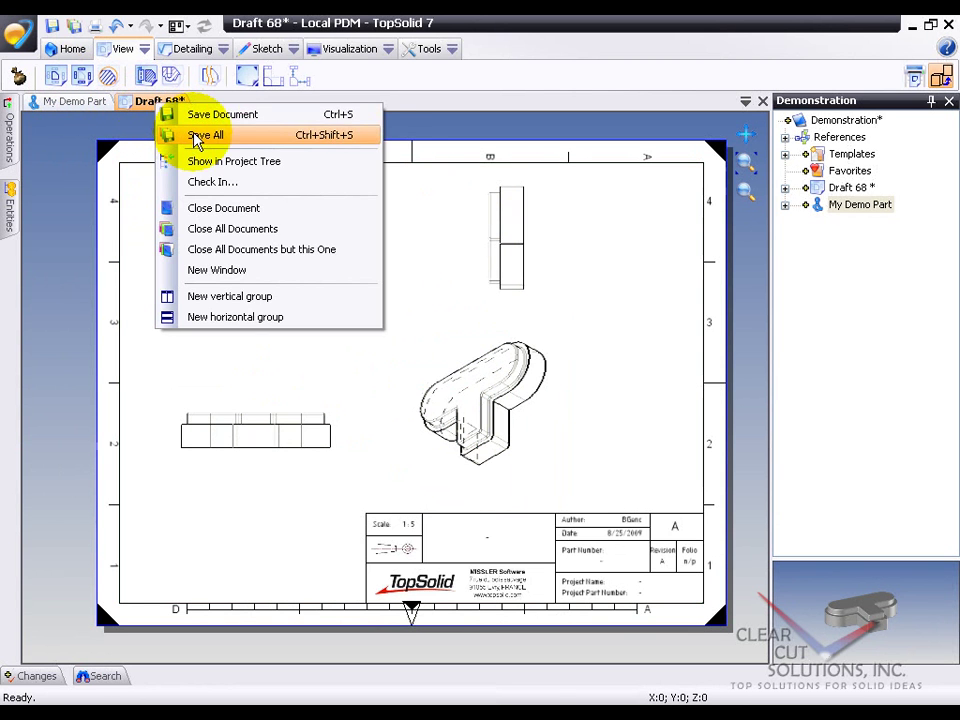
left_click(193, 133)
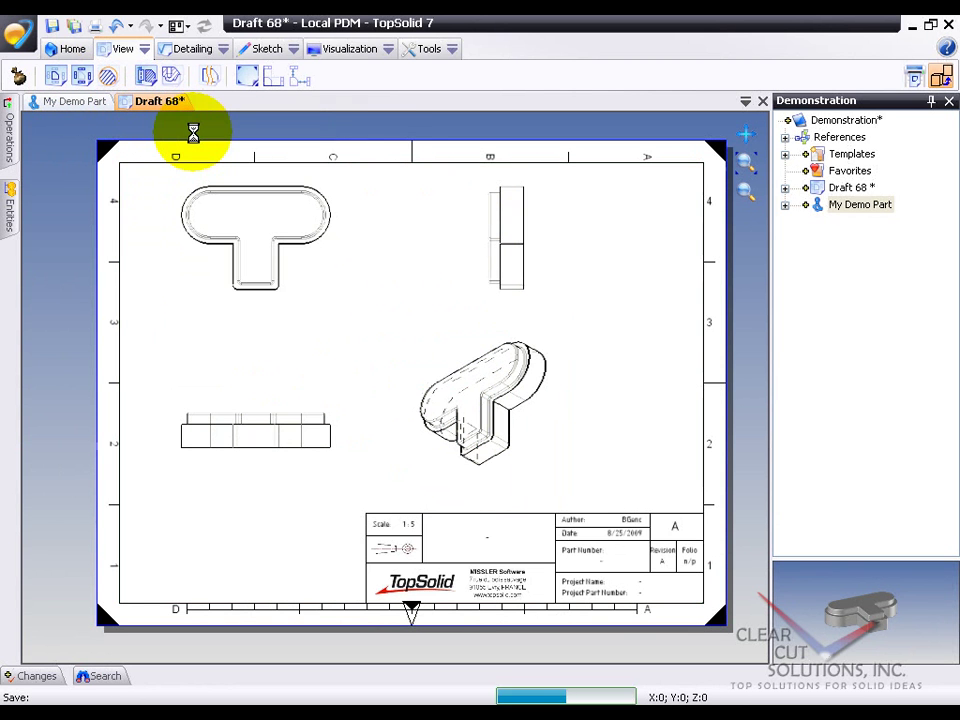
Switch to the My Demo Part document and show the Shape ribbon tools
left_click(86, 112)
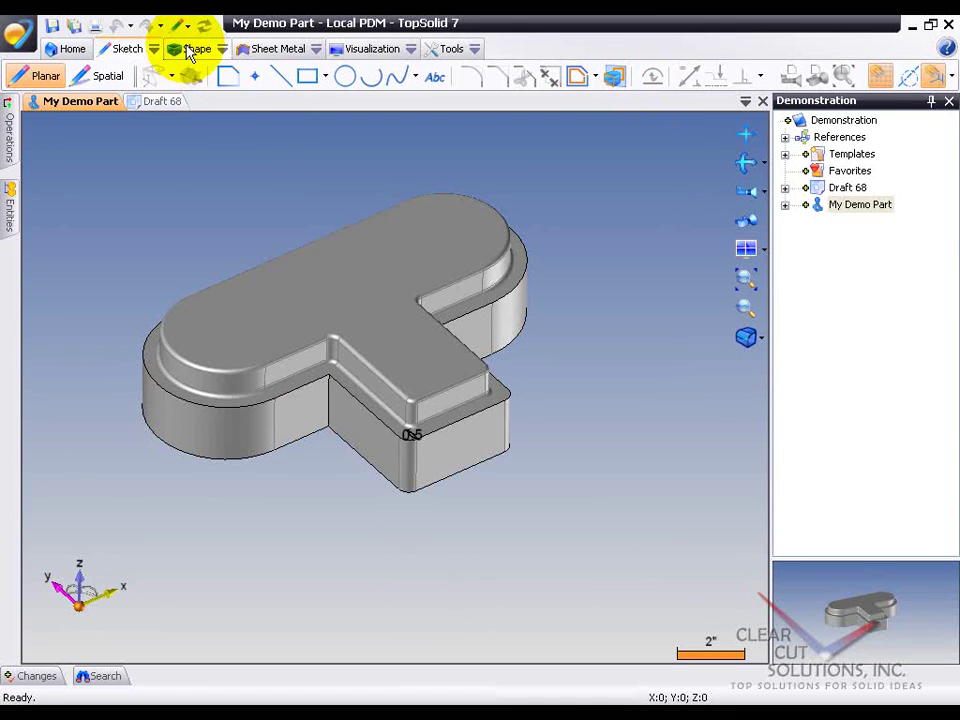
left_click(186, 47)
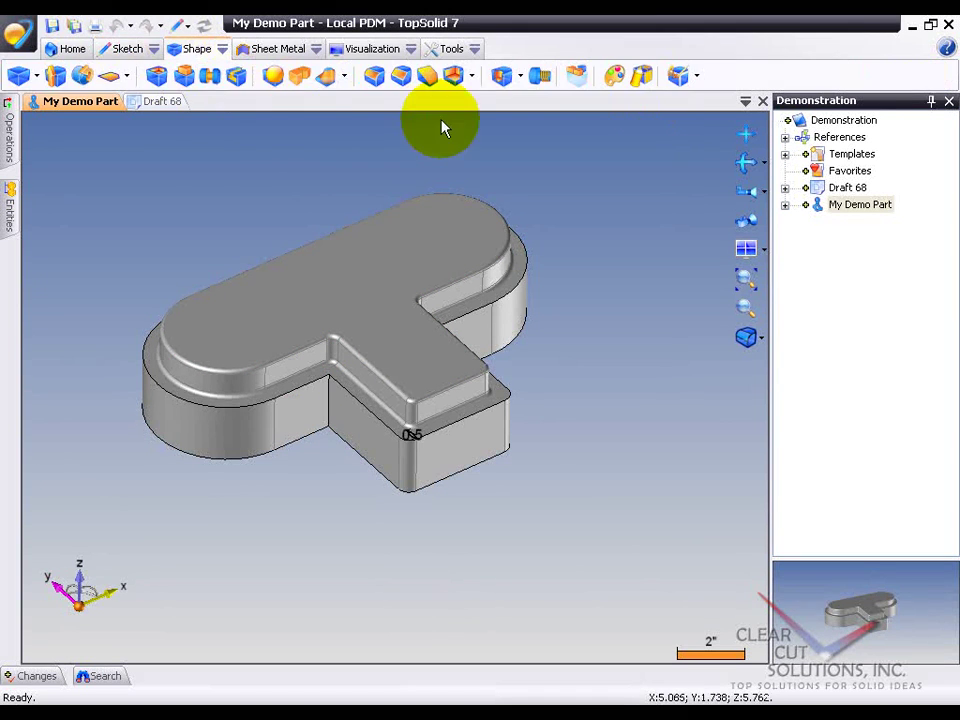
Drill a 0.375in spot-faced hole with 0.75in facing, 0.375in deep, near the left end
left_click(504, 80)
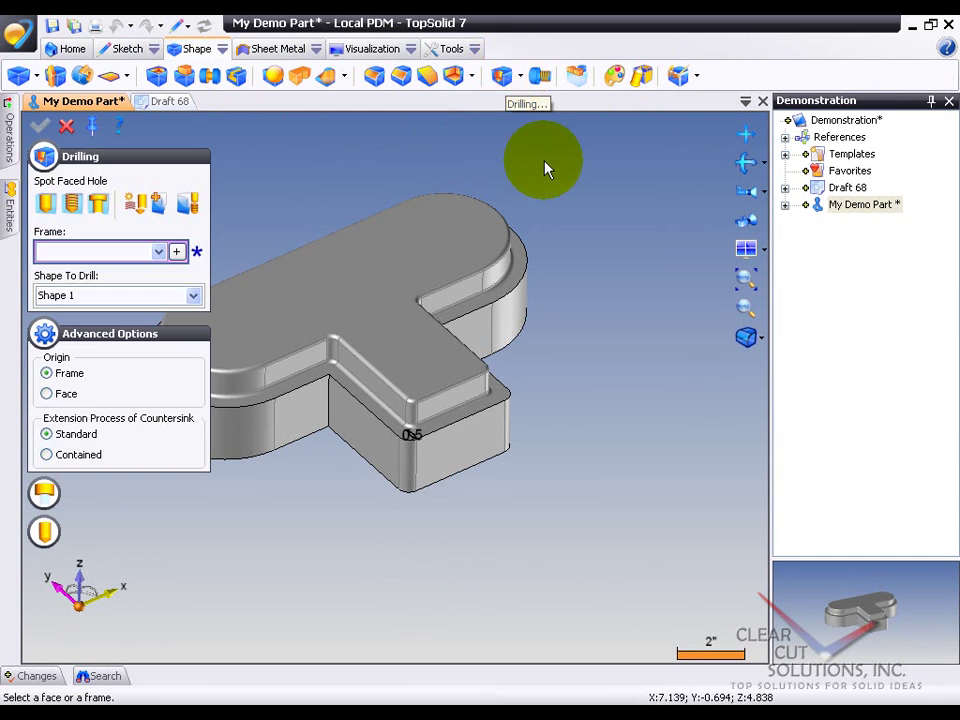
left_click(97, 206)
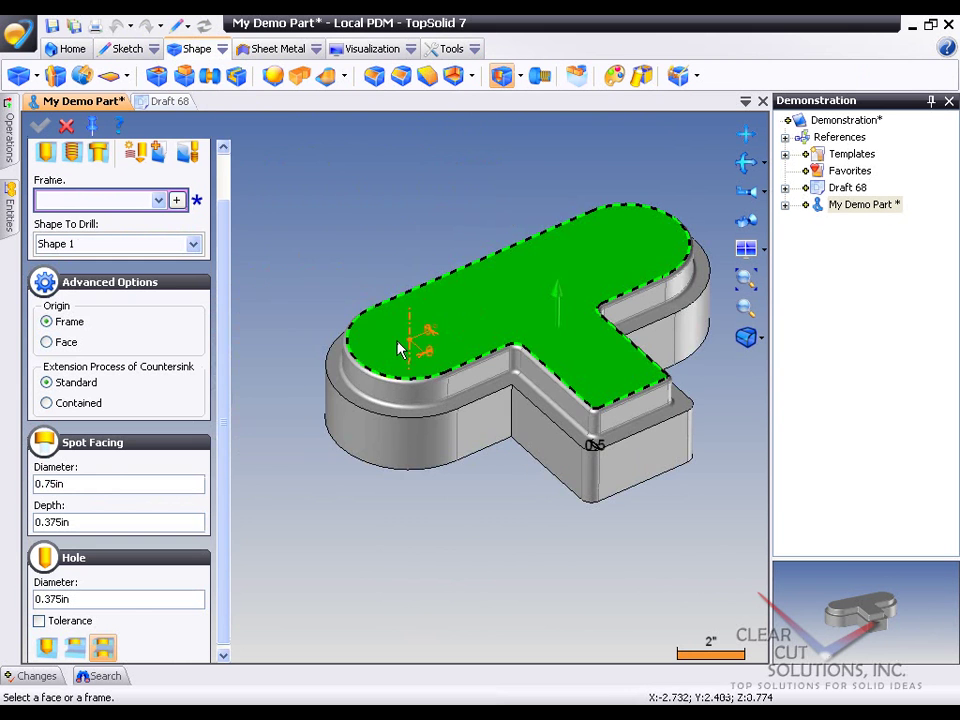
left_click(405, 347)
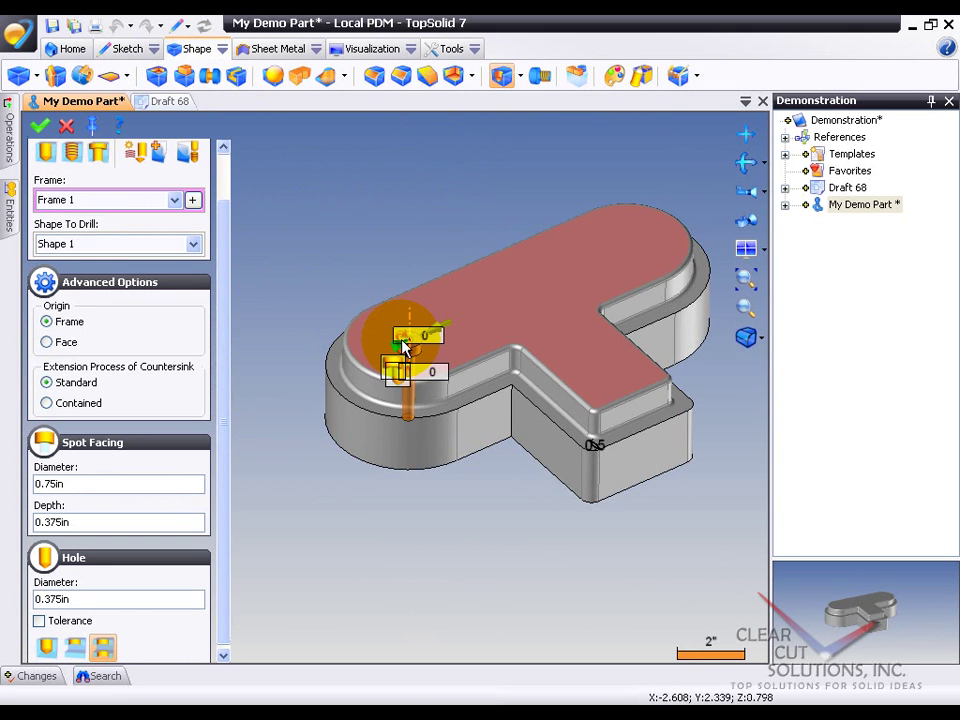
scroll(405, 347, "up", 3)
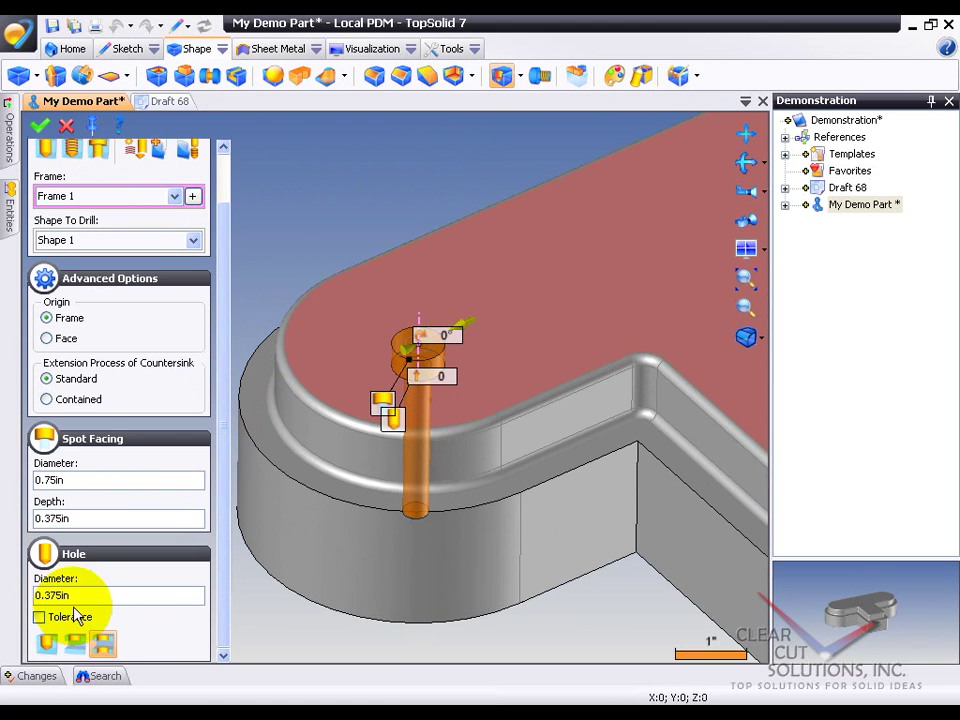
scroll(225, 322, "up", 2)
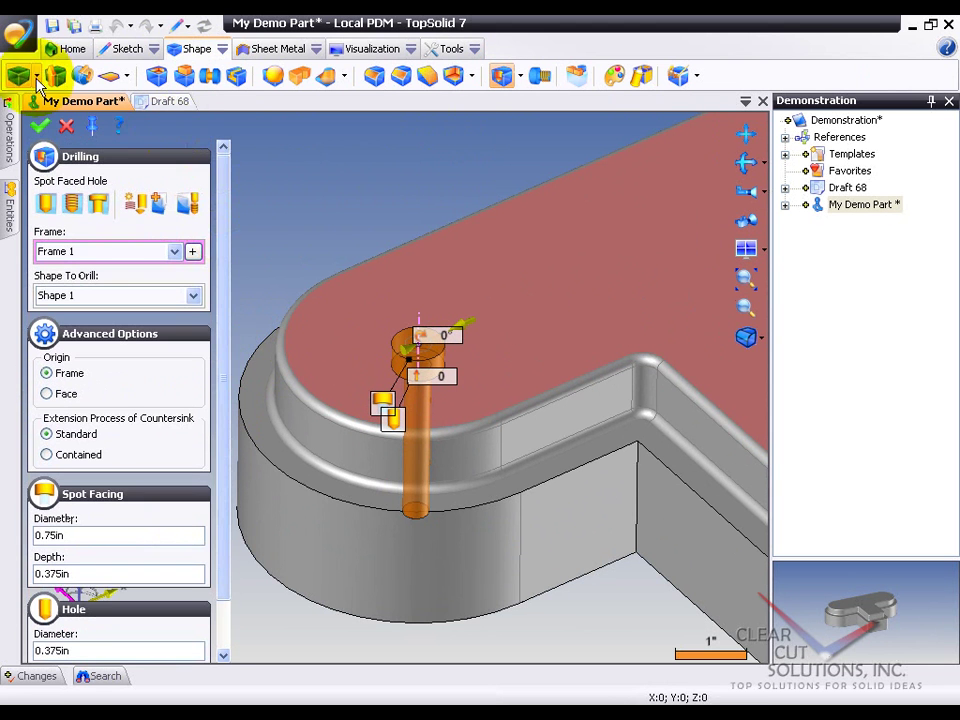
left_click(40, 125)
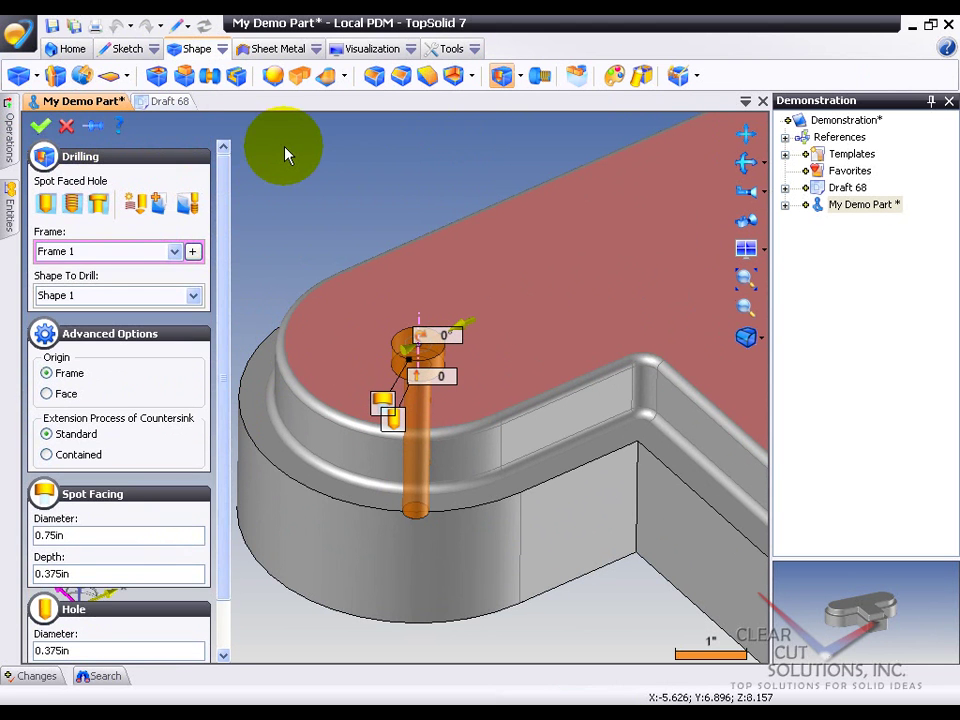
scroll(130, 270, "down", 3)
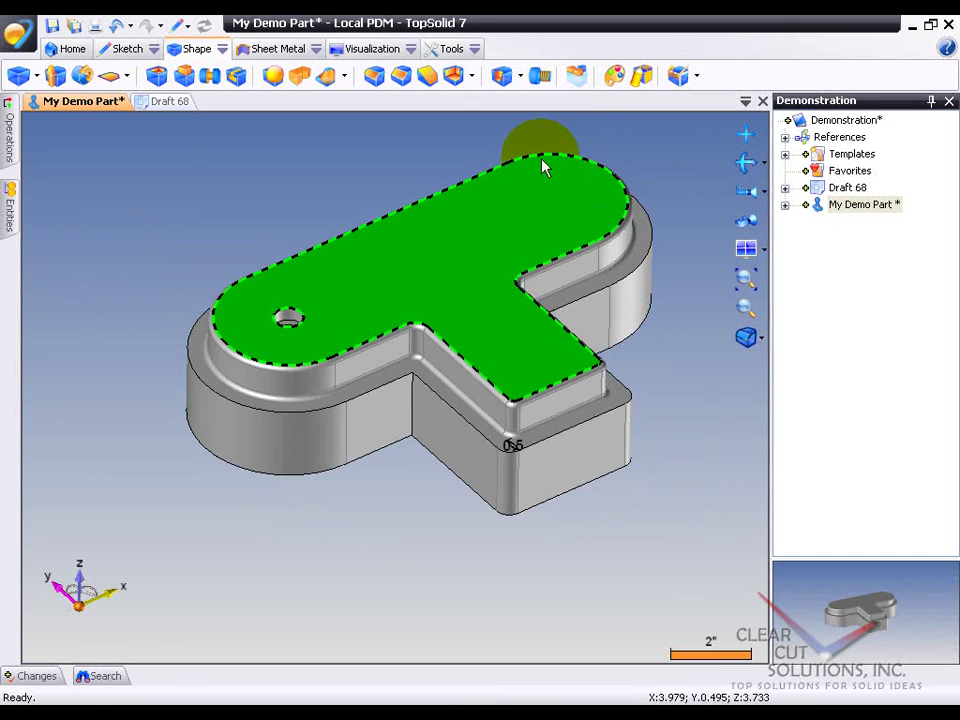
Start a fast linear repetition of Drilling 1 with 4 copies
left_click(576, 78)
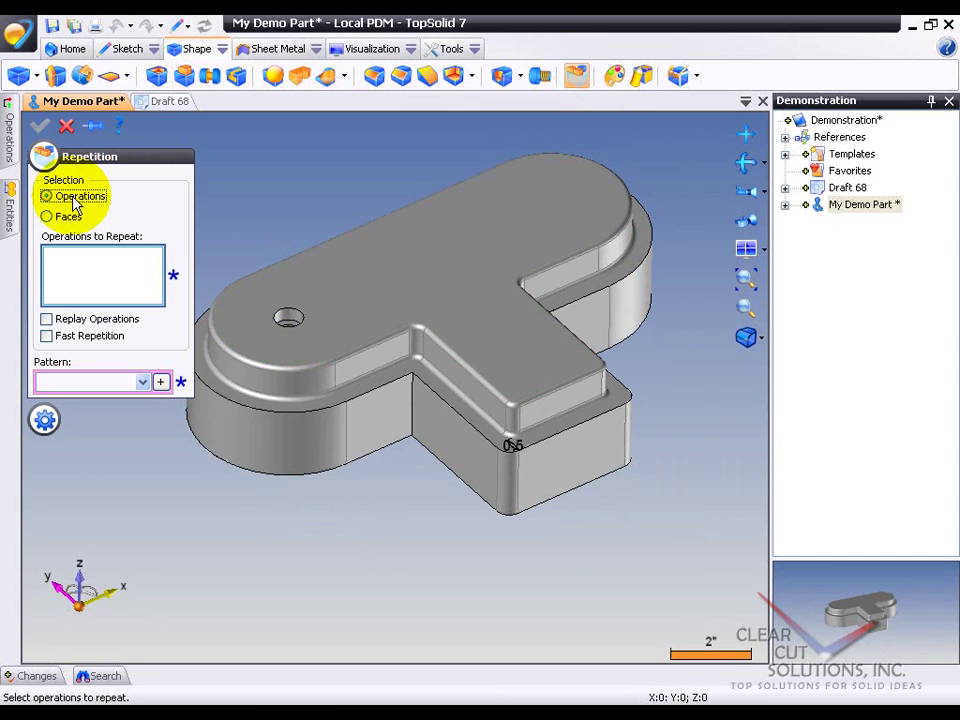
left_click(290, 319)
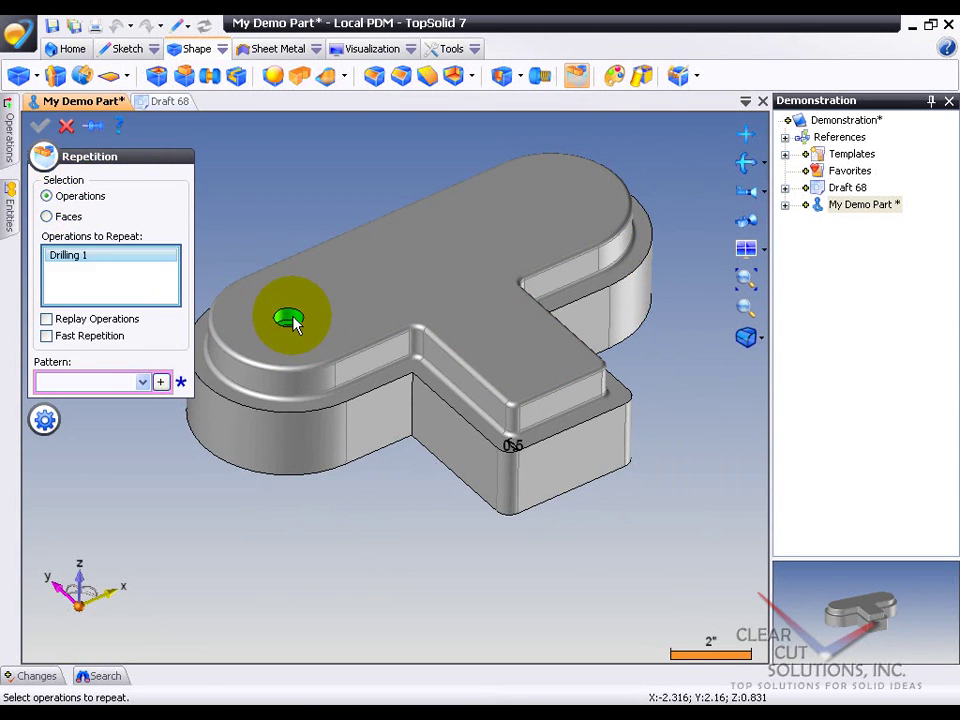
left_click(110, 337)
left_click(161, 381)
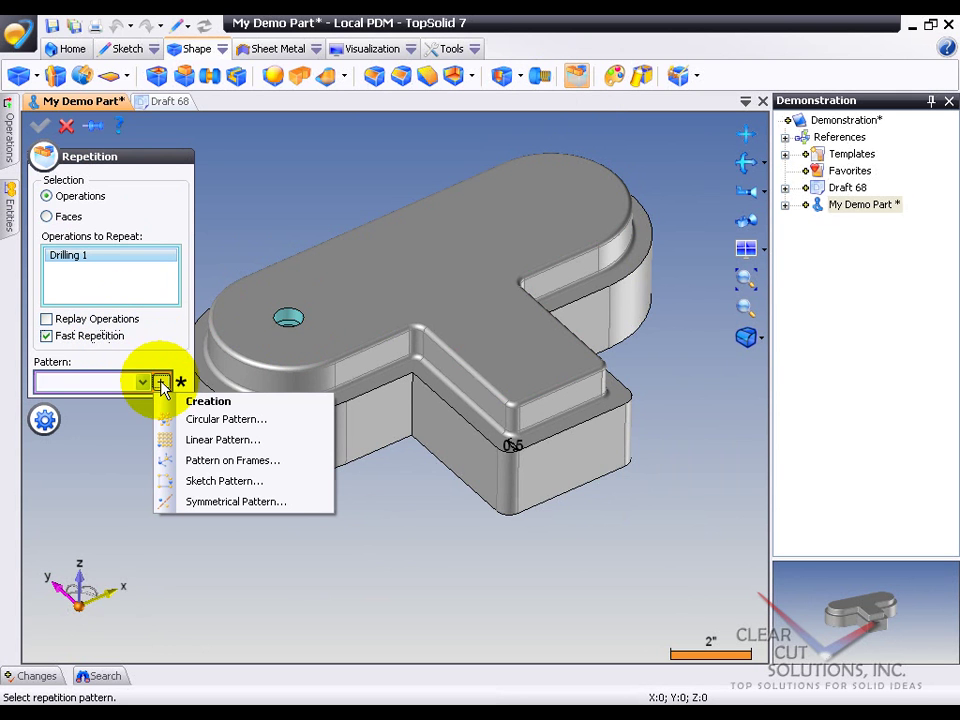
left_click(213, 440)
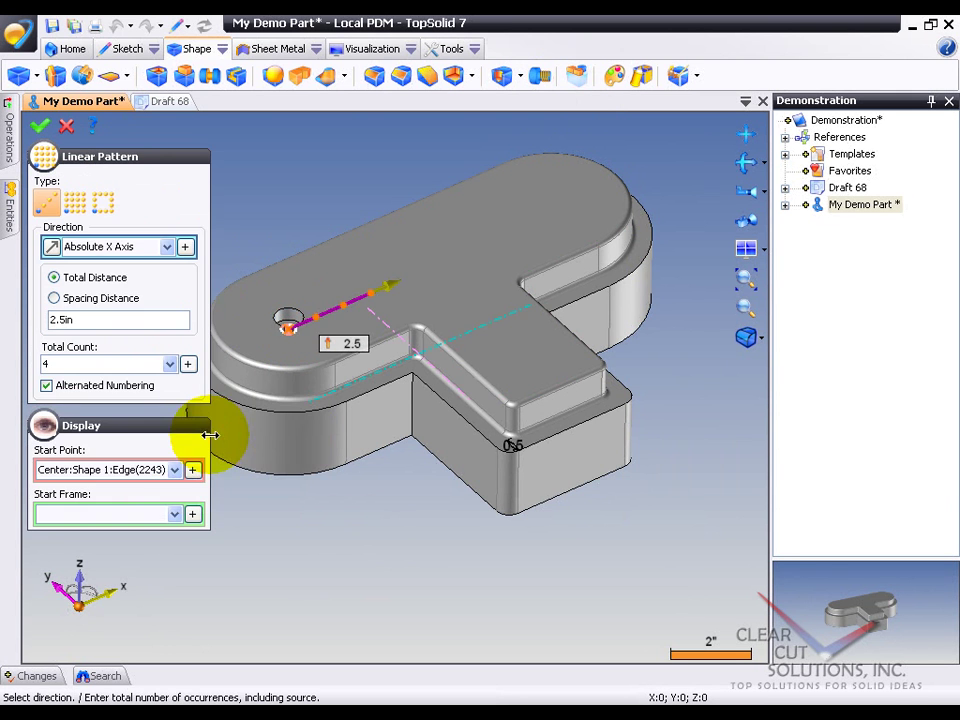
Stretch the pattern to 8in along X and begin driving that distance with a parameter
left_click_drag(398, 285, 556, 216)
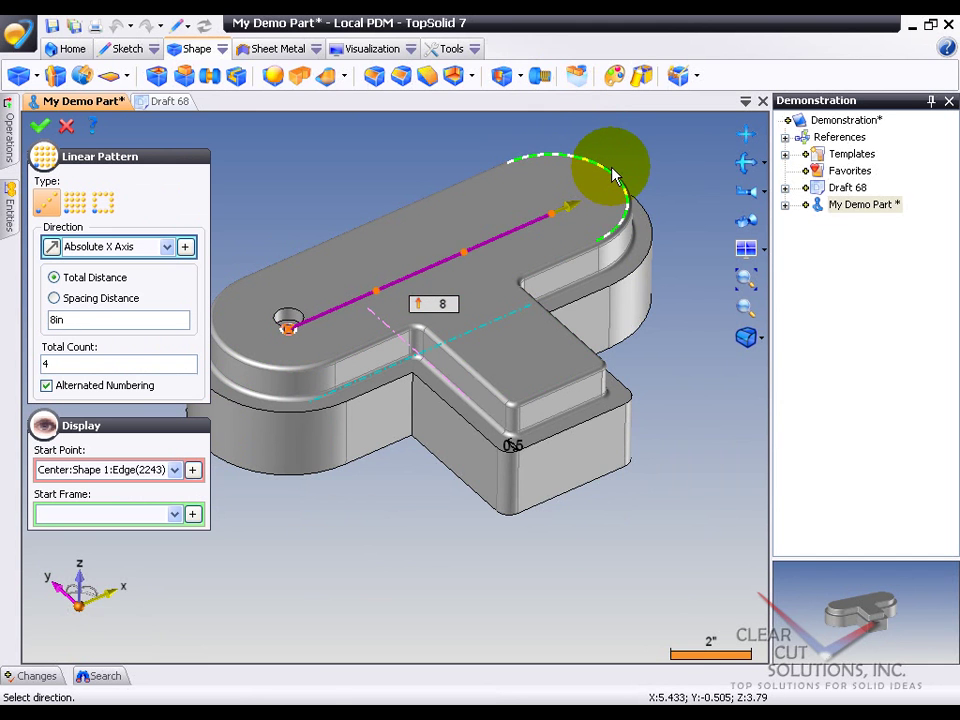
left_click(130, 320)
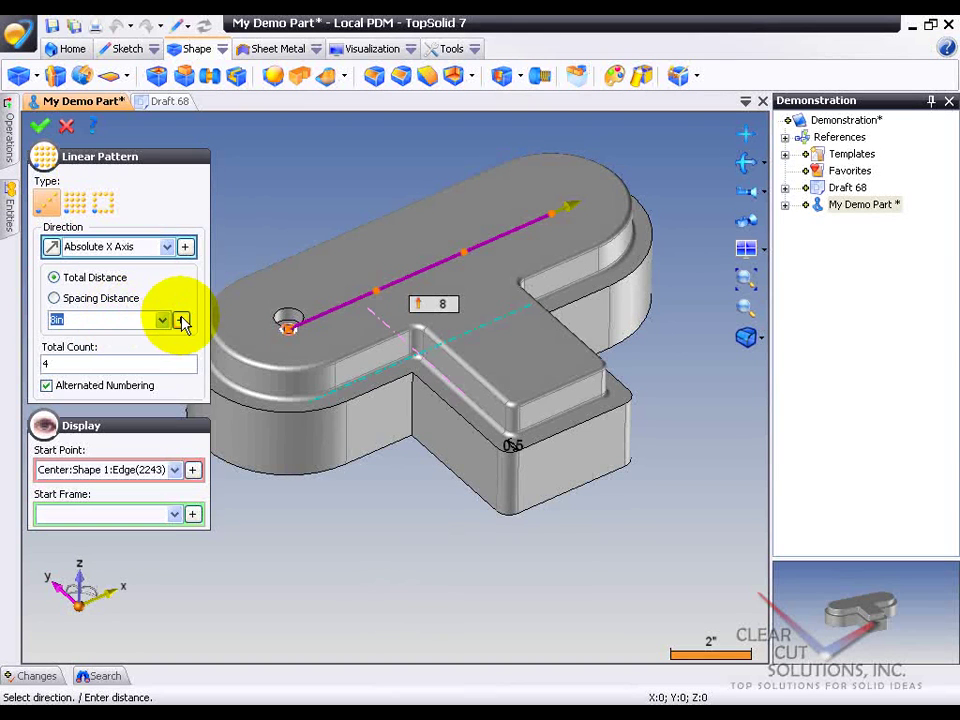
left_click(182, 320)
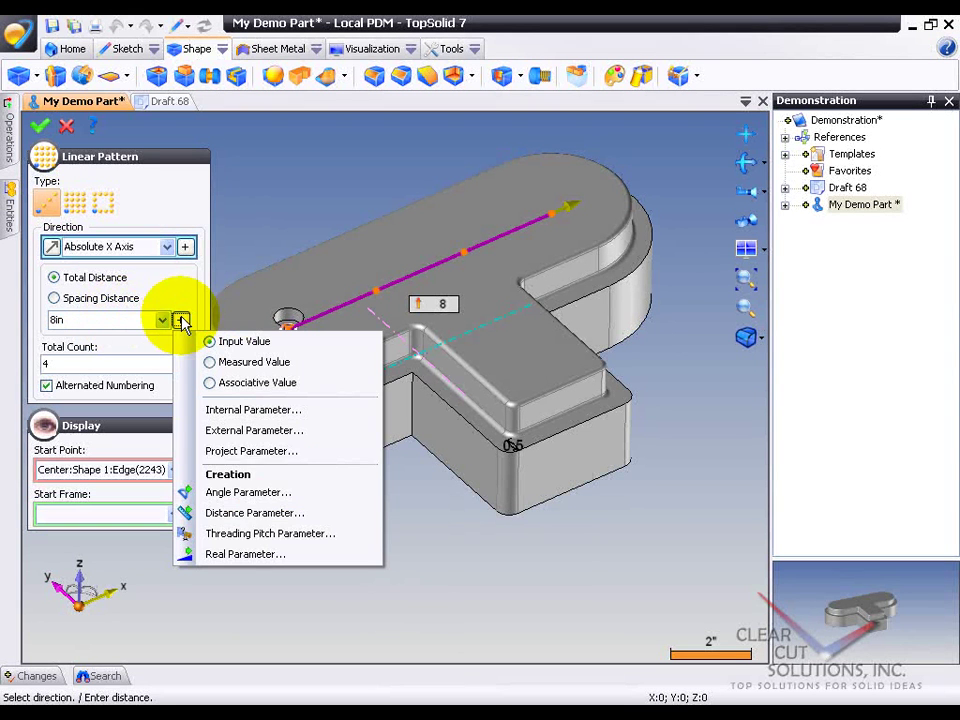
left_click(255, 513)
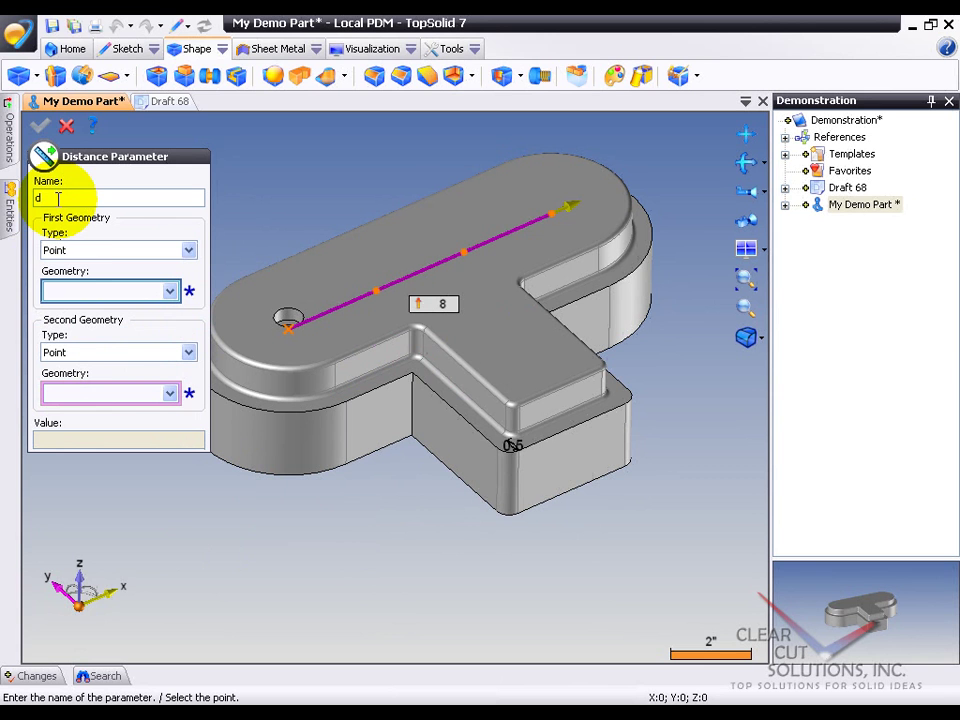
Measure distance 'd' between the two end-arc centres and validate the four-hole linear pattern
left_click(222, 340)
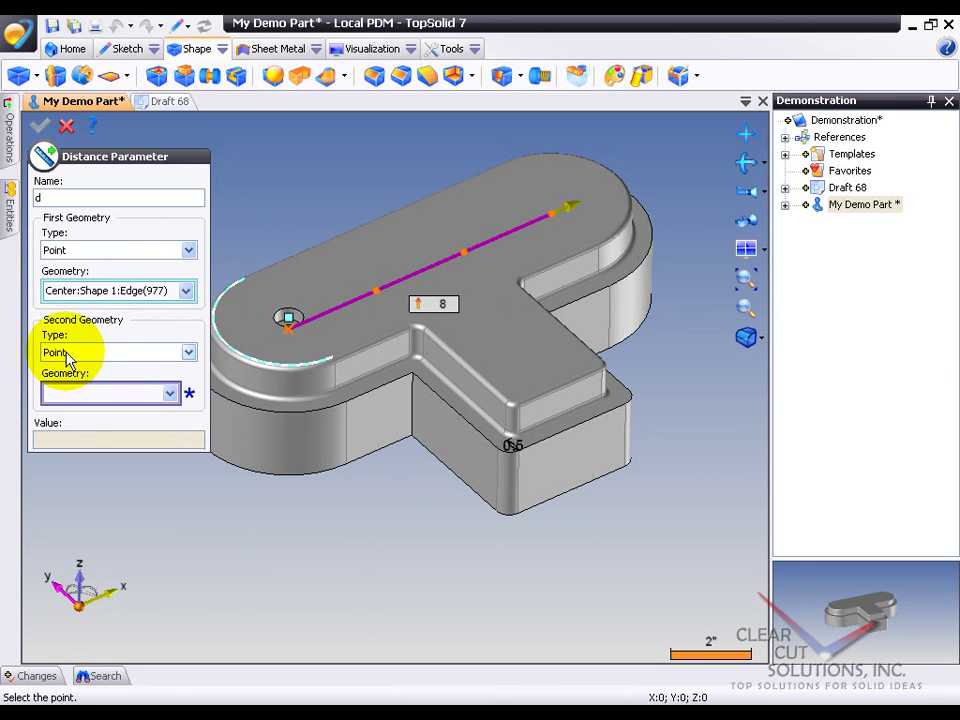
left_click(613, 183)
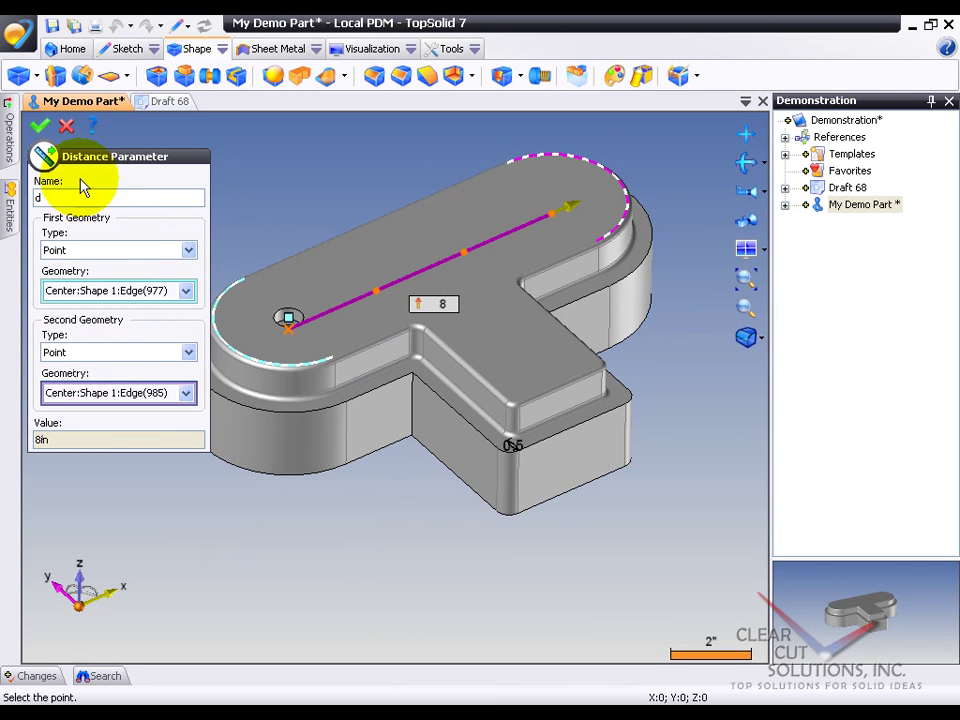
left_click(40, 128)
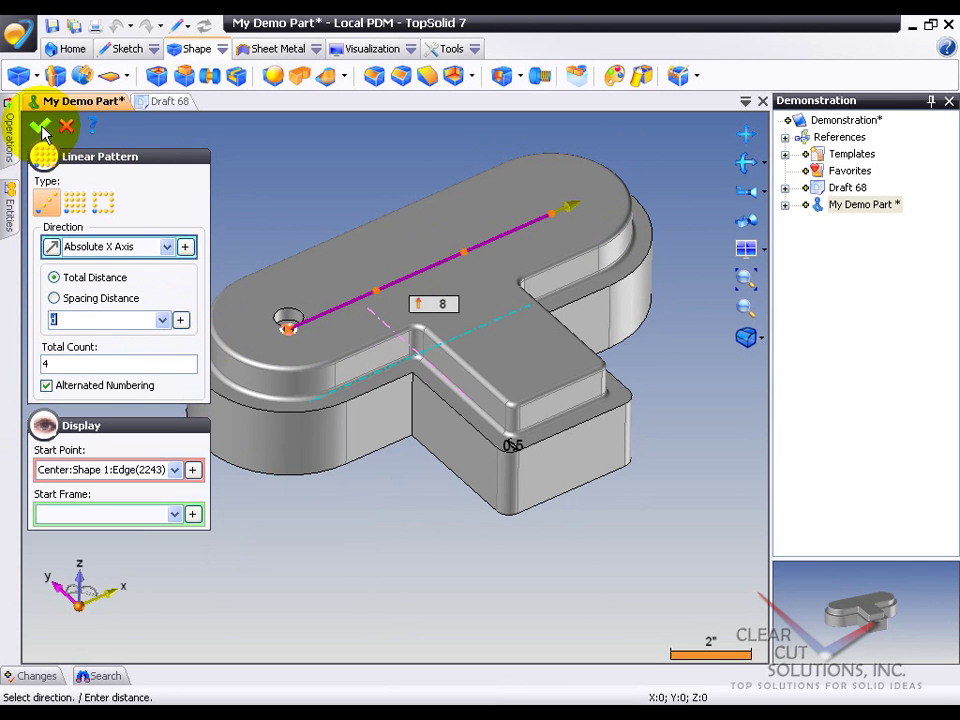
left_click(40, 126)
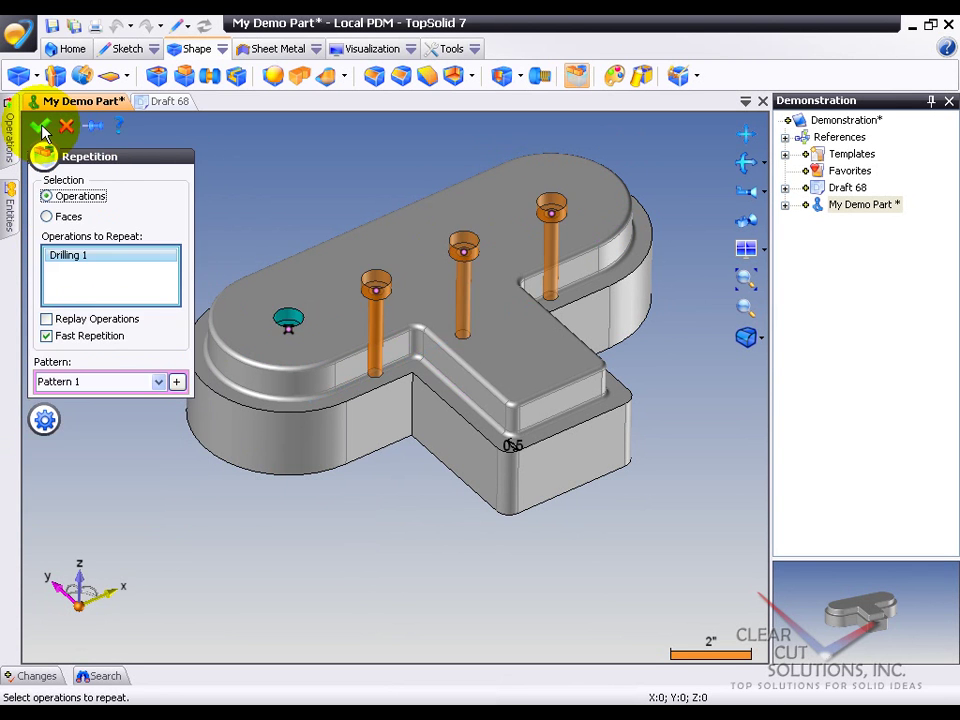
left_click(40, 126)
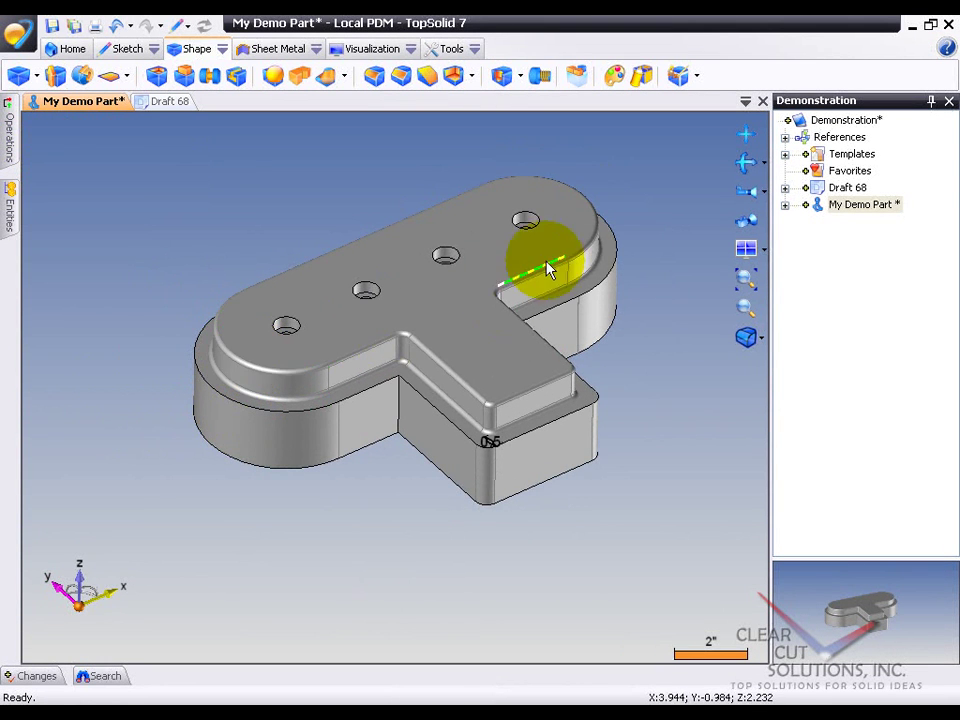
double_click(383, 428)
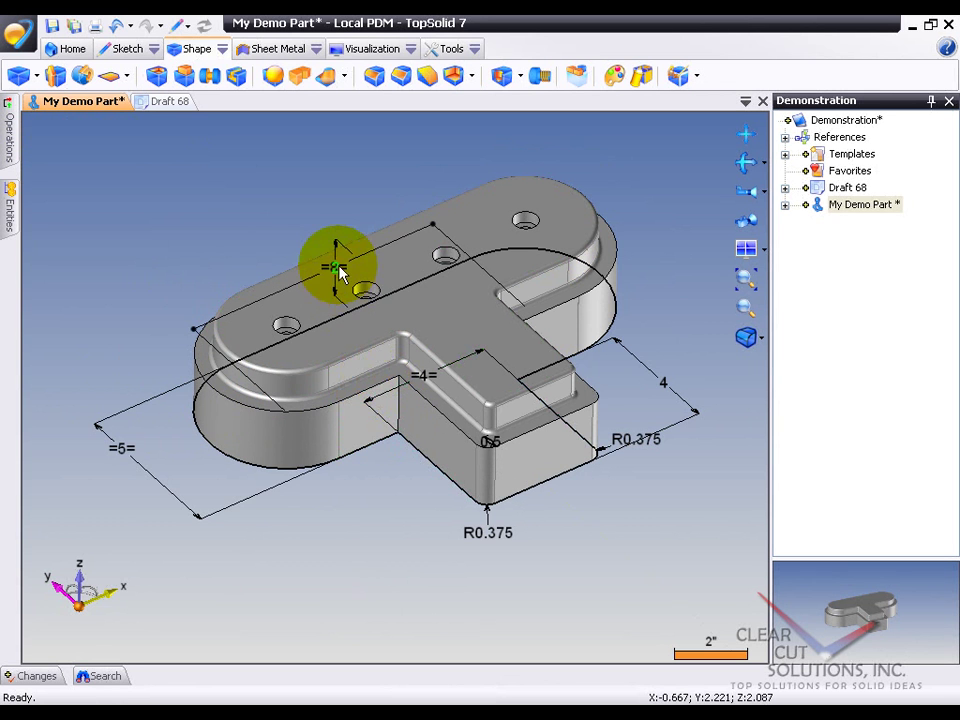
double_click(371, 263)
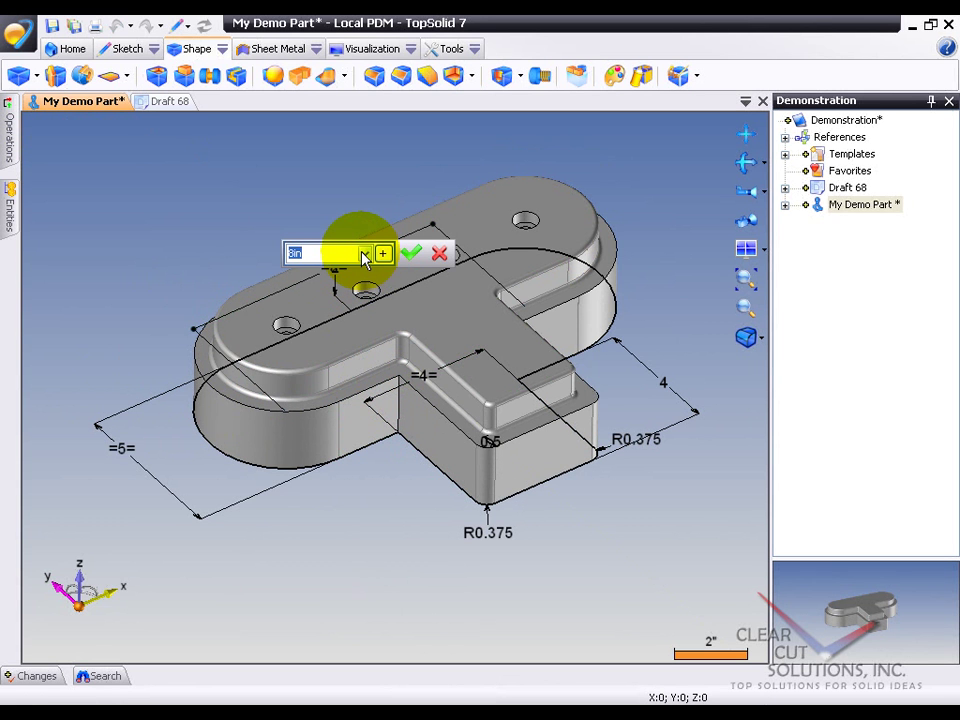
type("9")
key("Return")
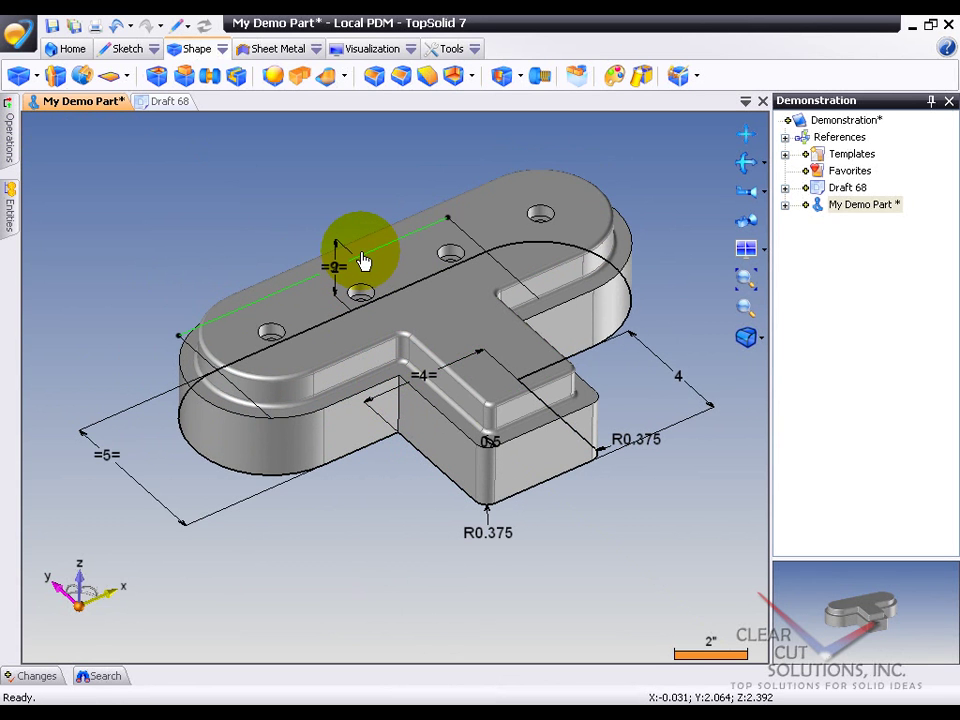
scroll(363, 262, "up", 1)
double_click(387, 244)
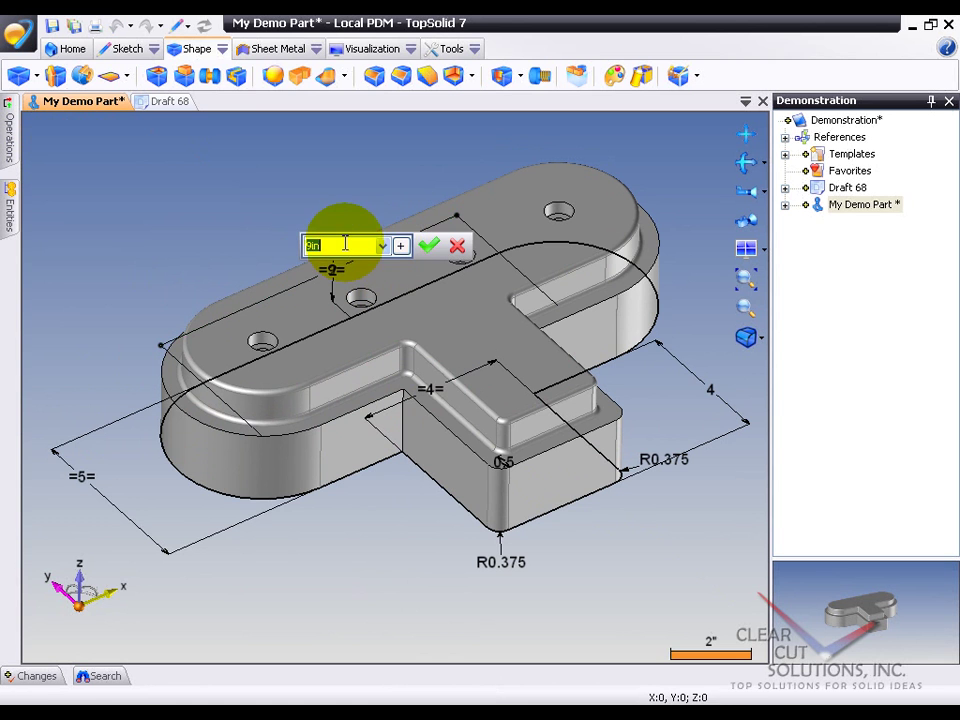
type("8")
key("Return")
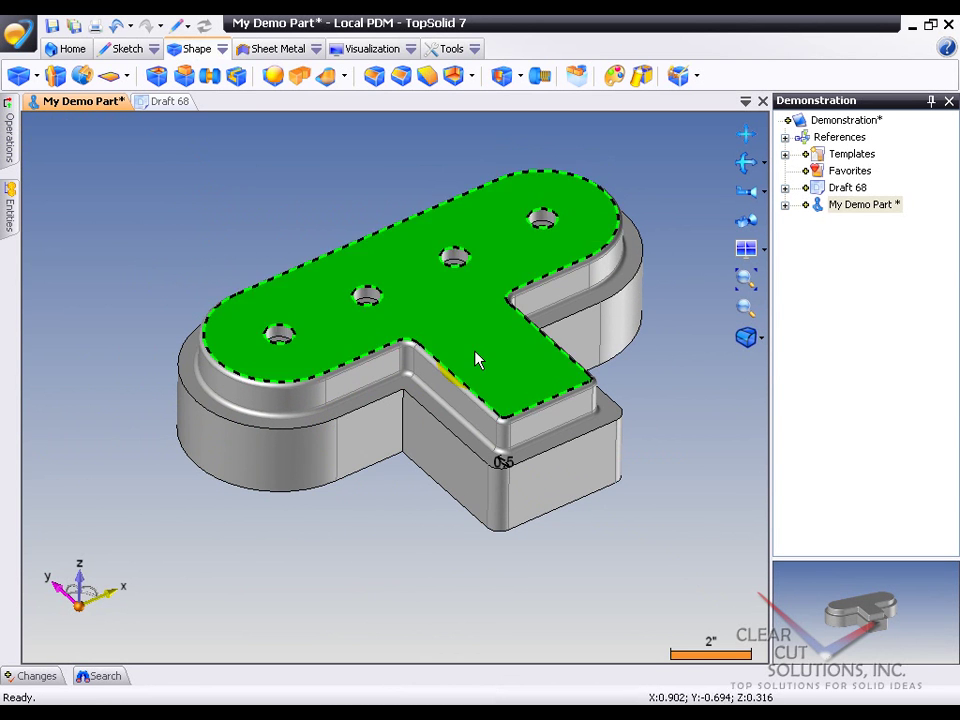
Switch to the Draft 68 drawing document
left_click(168, 102)
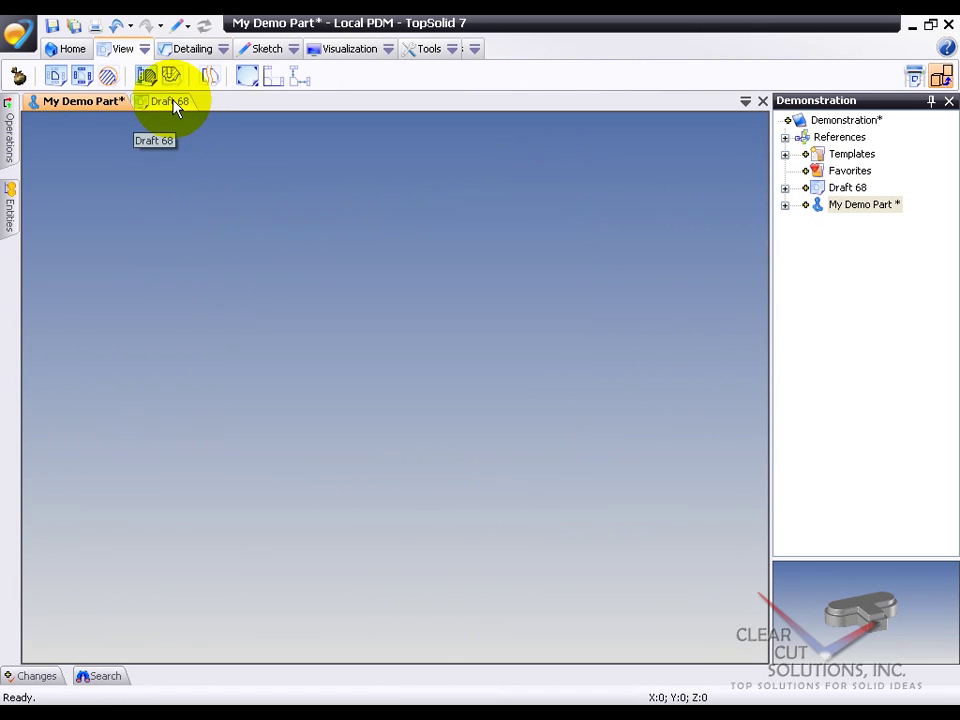